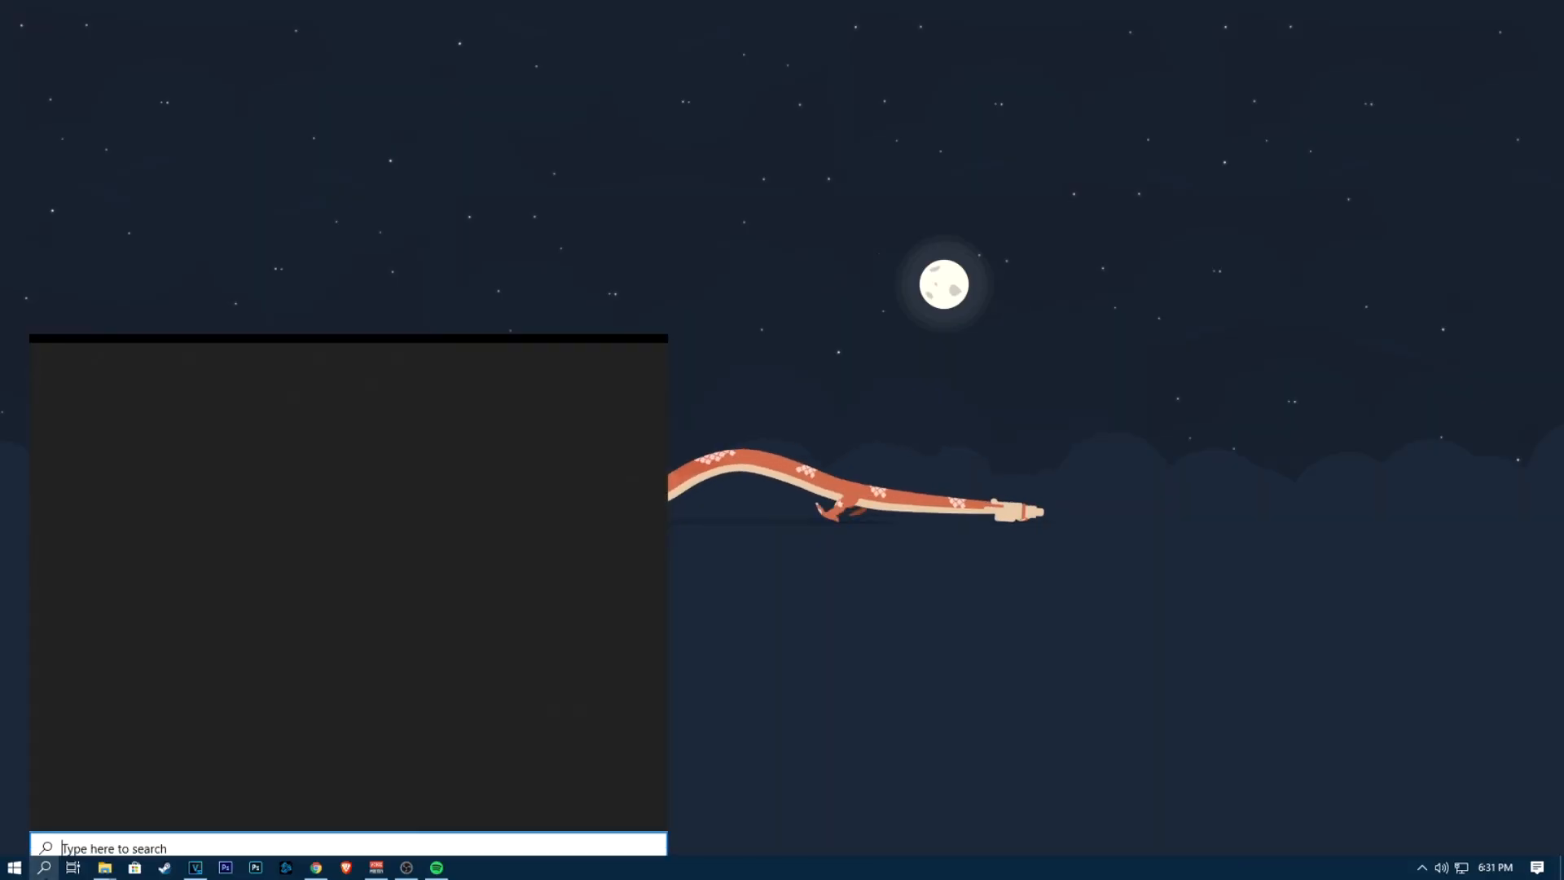
- Check the installed Windows version by running winver
{"action": "type", "text": "winver"}
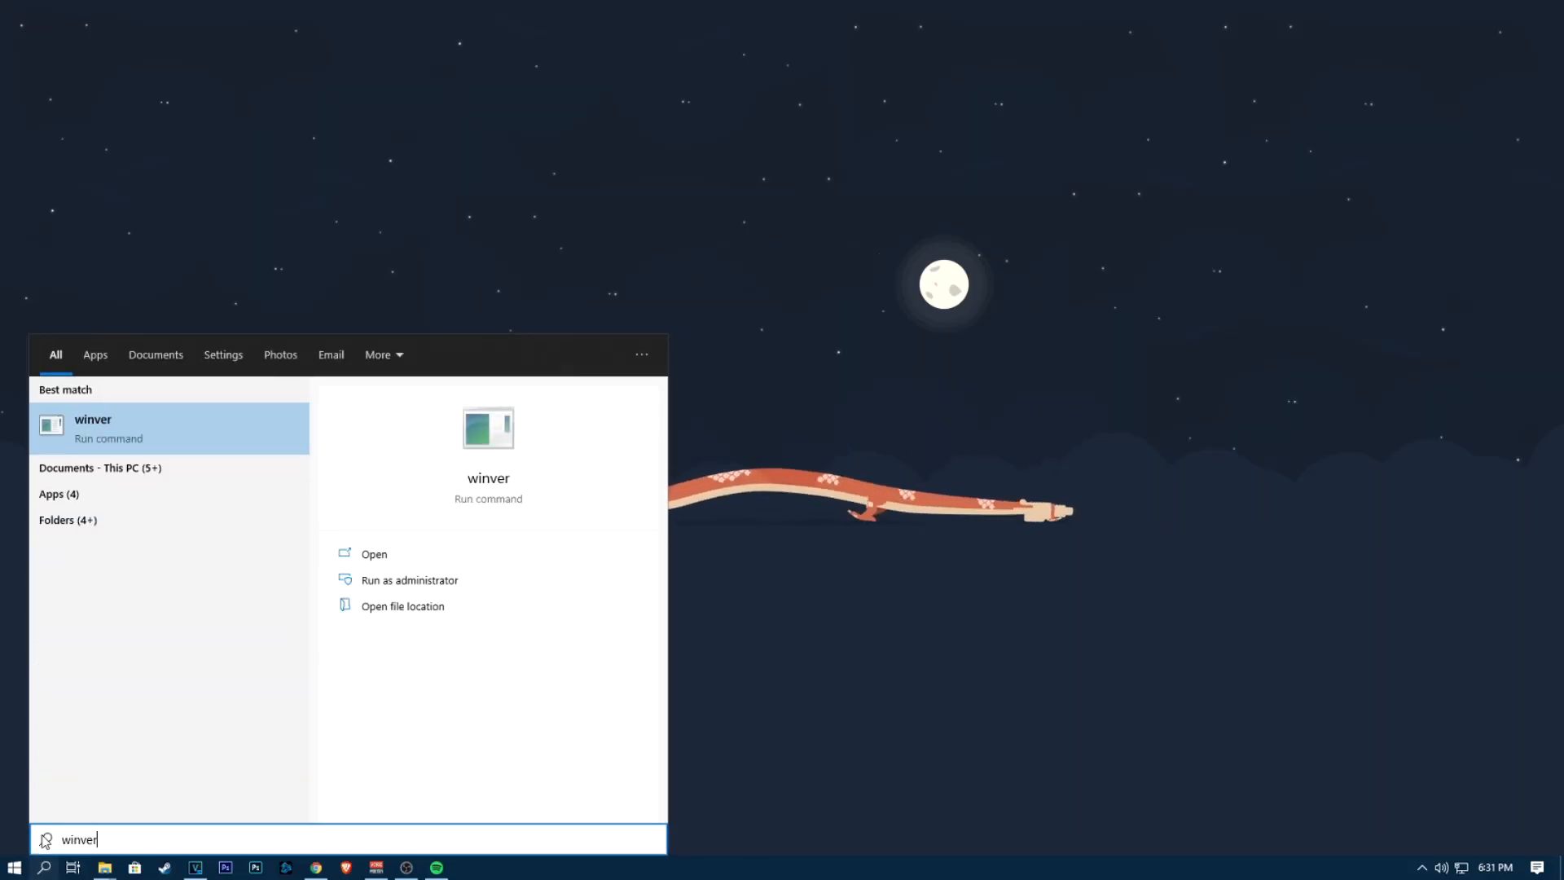
{"action": "left_click", "coordinate": [157, 432]}
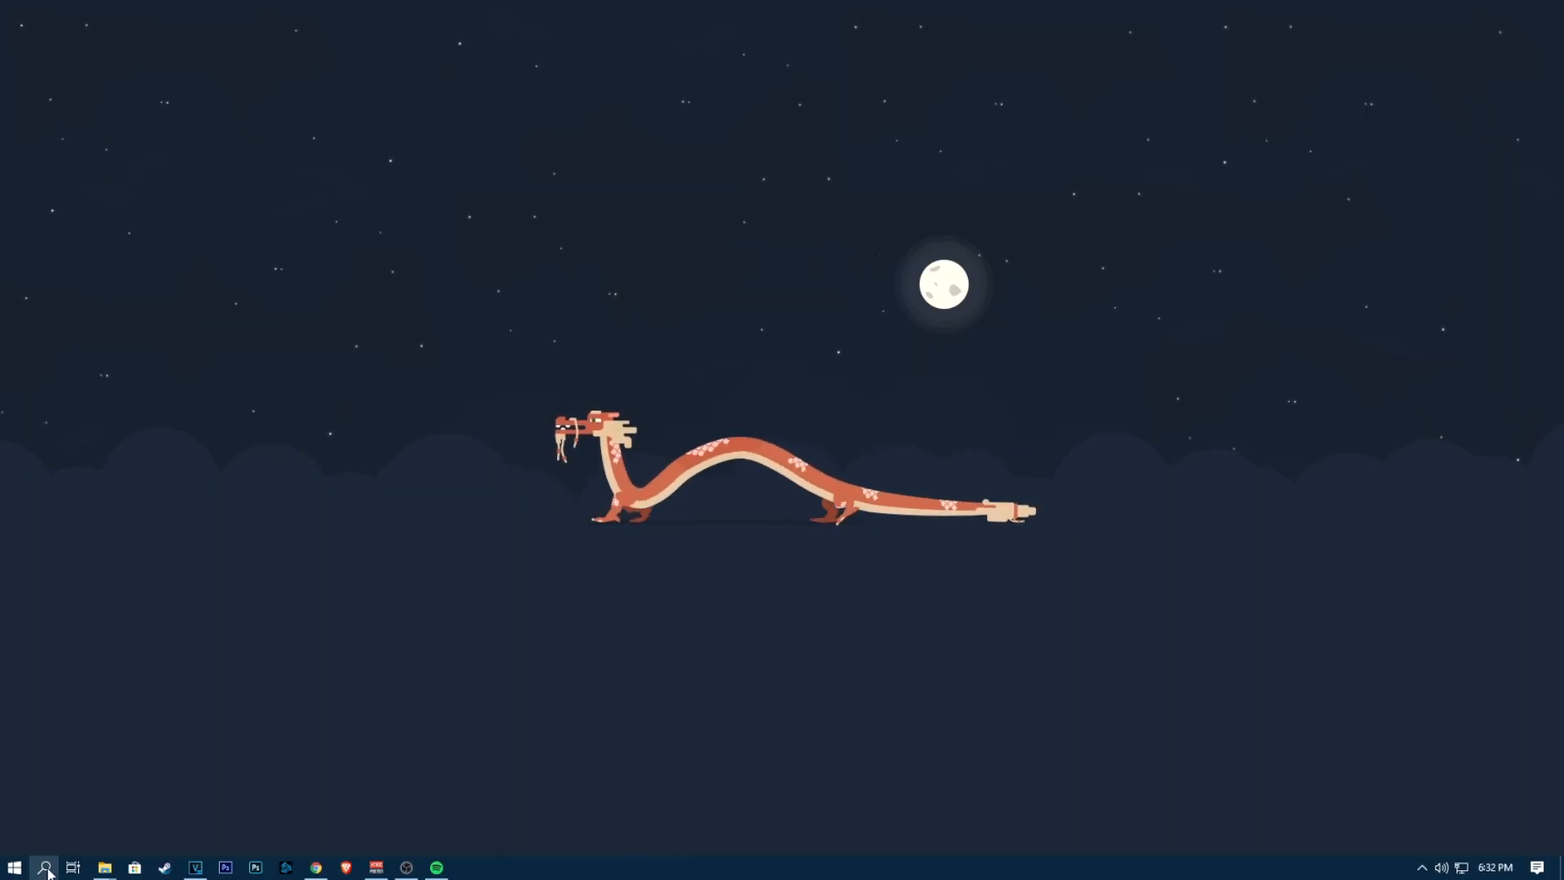
- Open the Windows Graphics settings and turn on hardware-accelerated GPU scheduling
{"action": "left_click", "coordinate": [46, 869]}
{"action": "type", "text": "graphics settings"}
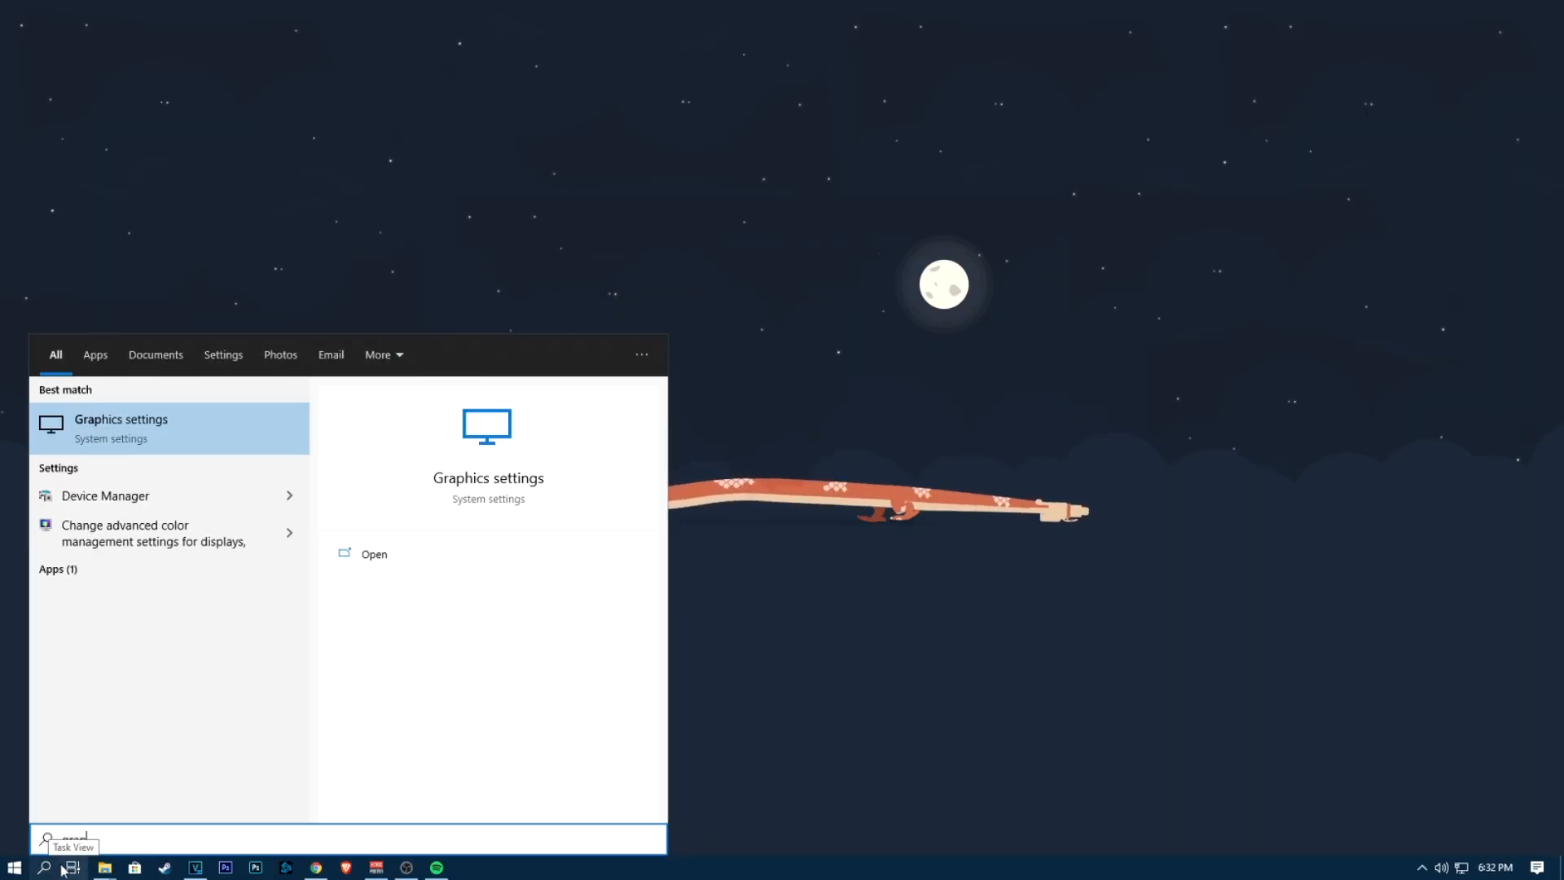
{"action": "left_click", "coordinate": [95, 425]}
{"action": "left_click", "coordinate": [303, 312]}
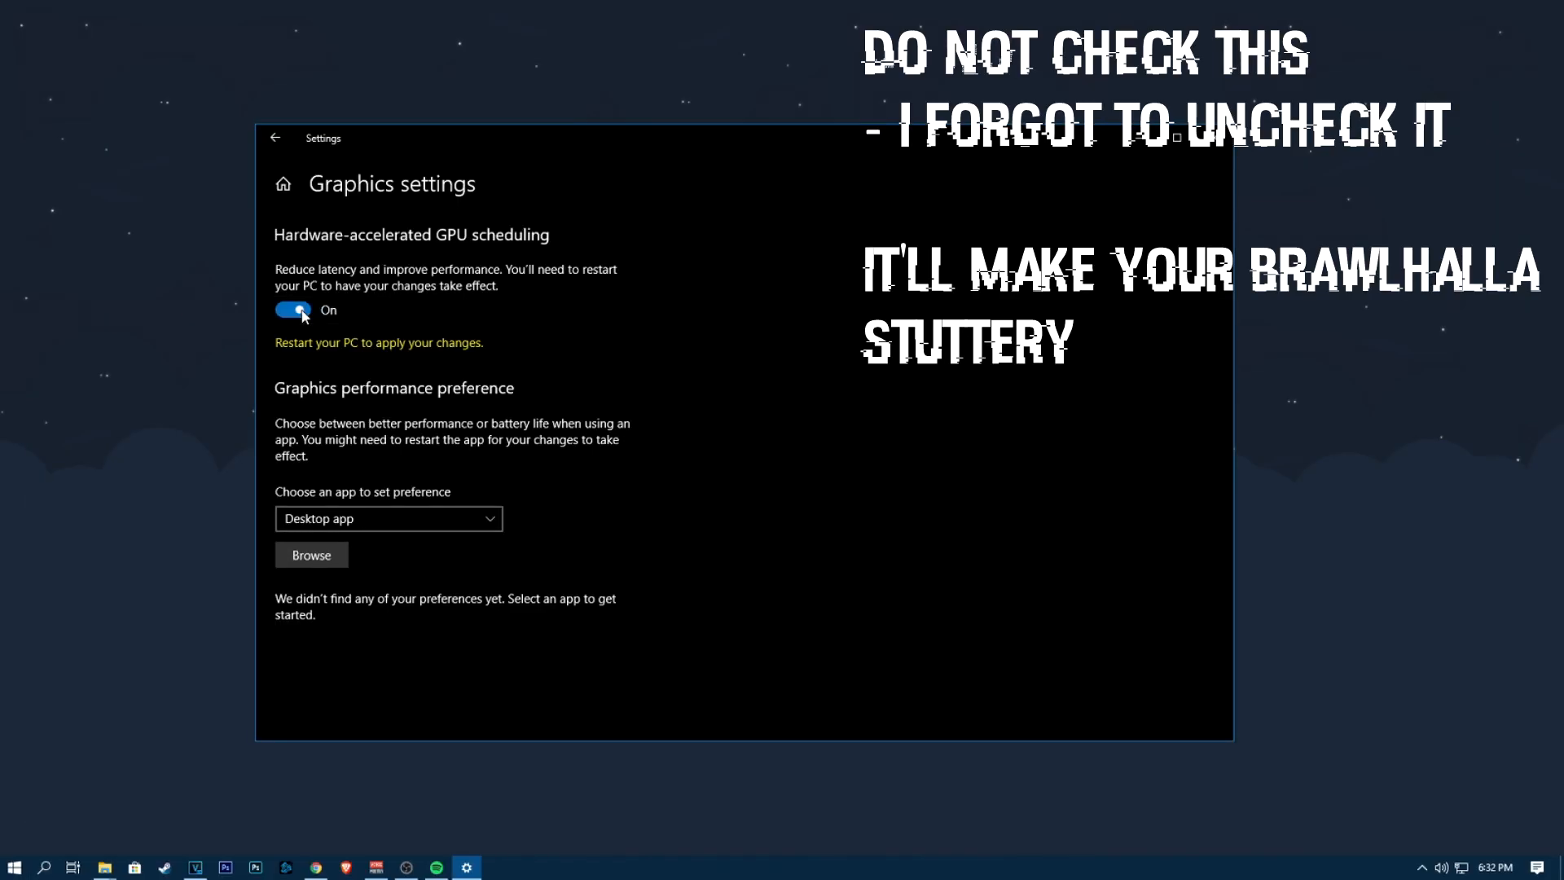
- Add Brawlhalla.exe to the graphics performance preferences and set it to High performance
{"action": "left_click", "coordinate": [308, 556]}
{"action": "left_click", "coordinate": [488, 416]}
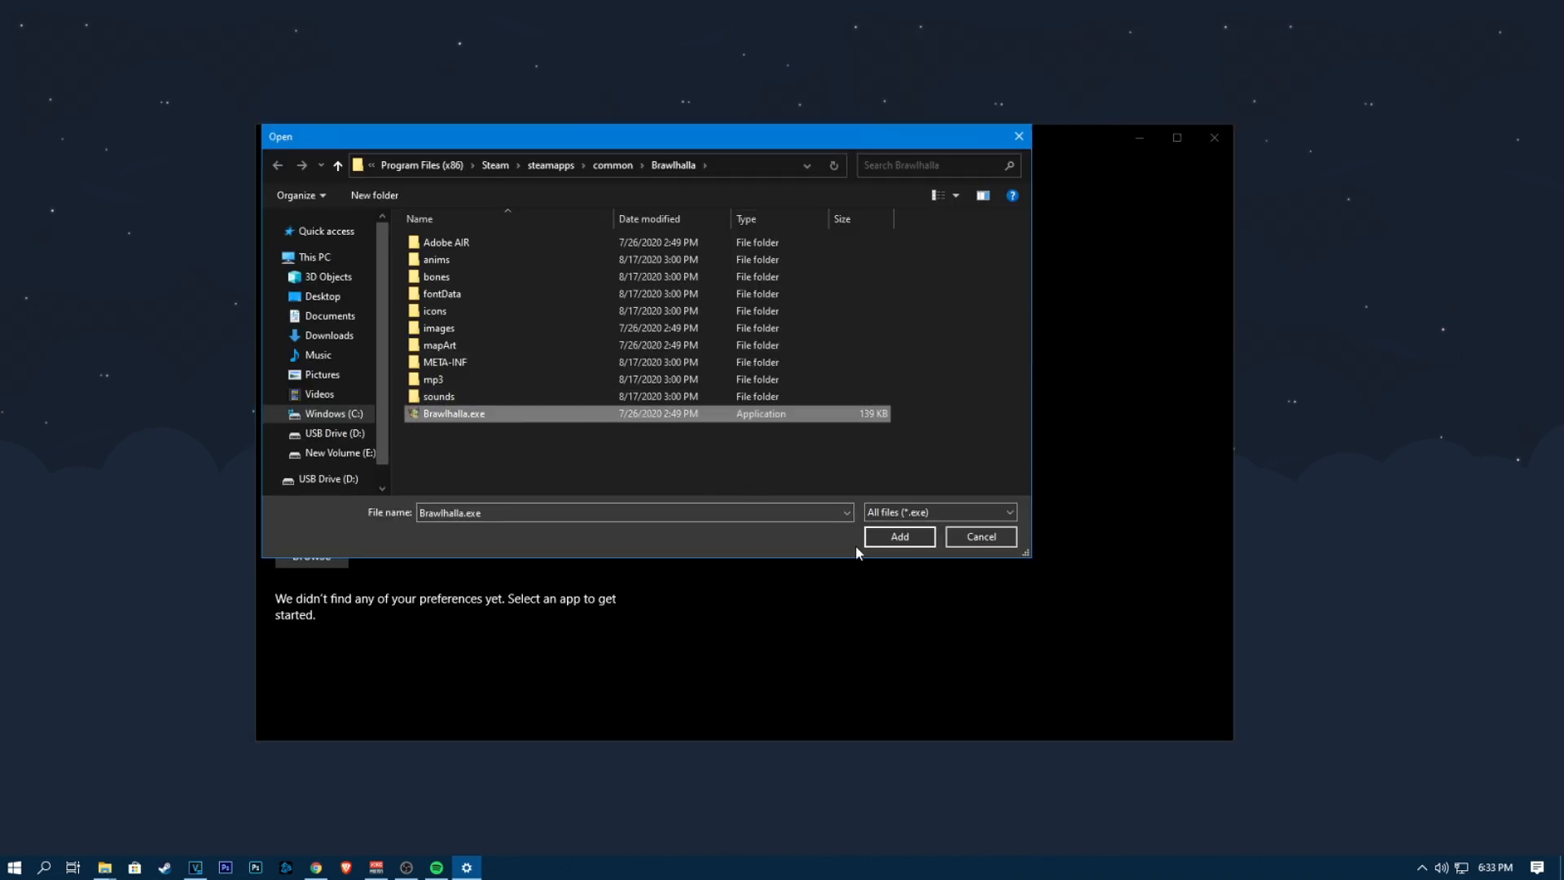
{"action": "left_click", "coordinate": [900, 537]}
{"action": "left_click", "coordinate": [444, 609]}
{"action": "left_click", "coordinate": [513, 687]}
{"action": "left_click", "coordinate": [709, 531]}
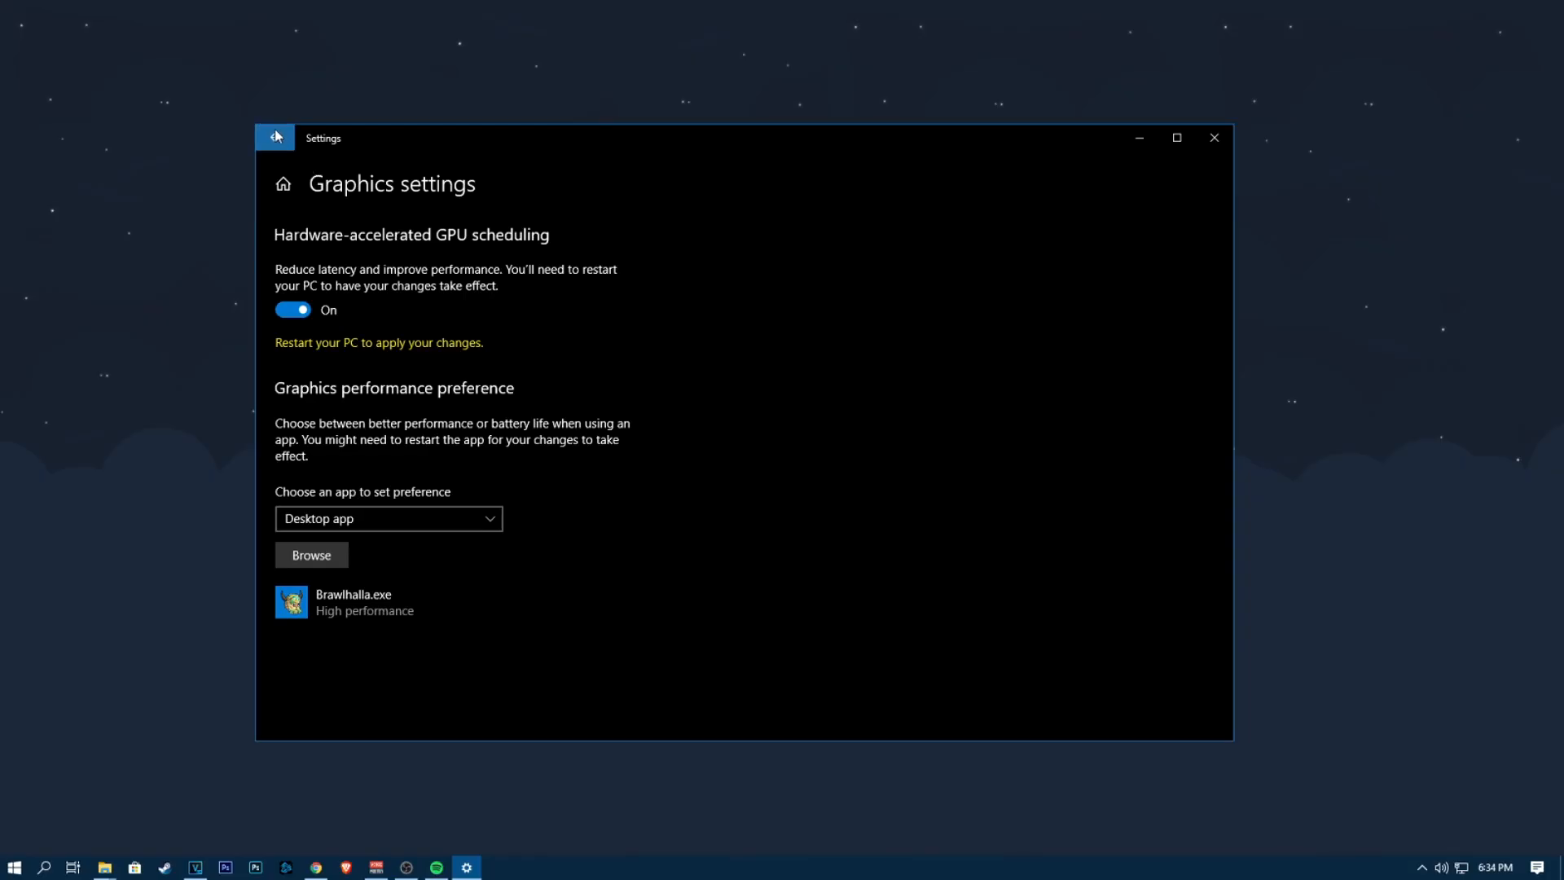
- Find the Game Mode setting by searching for "game mode" and turn Game Mode on
{"action": "left_click", "coordinate": [276, 136]}
{"action": "left_click", "coordinate": [424, 222]}
{"action": "type", "text": "game"}
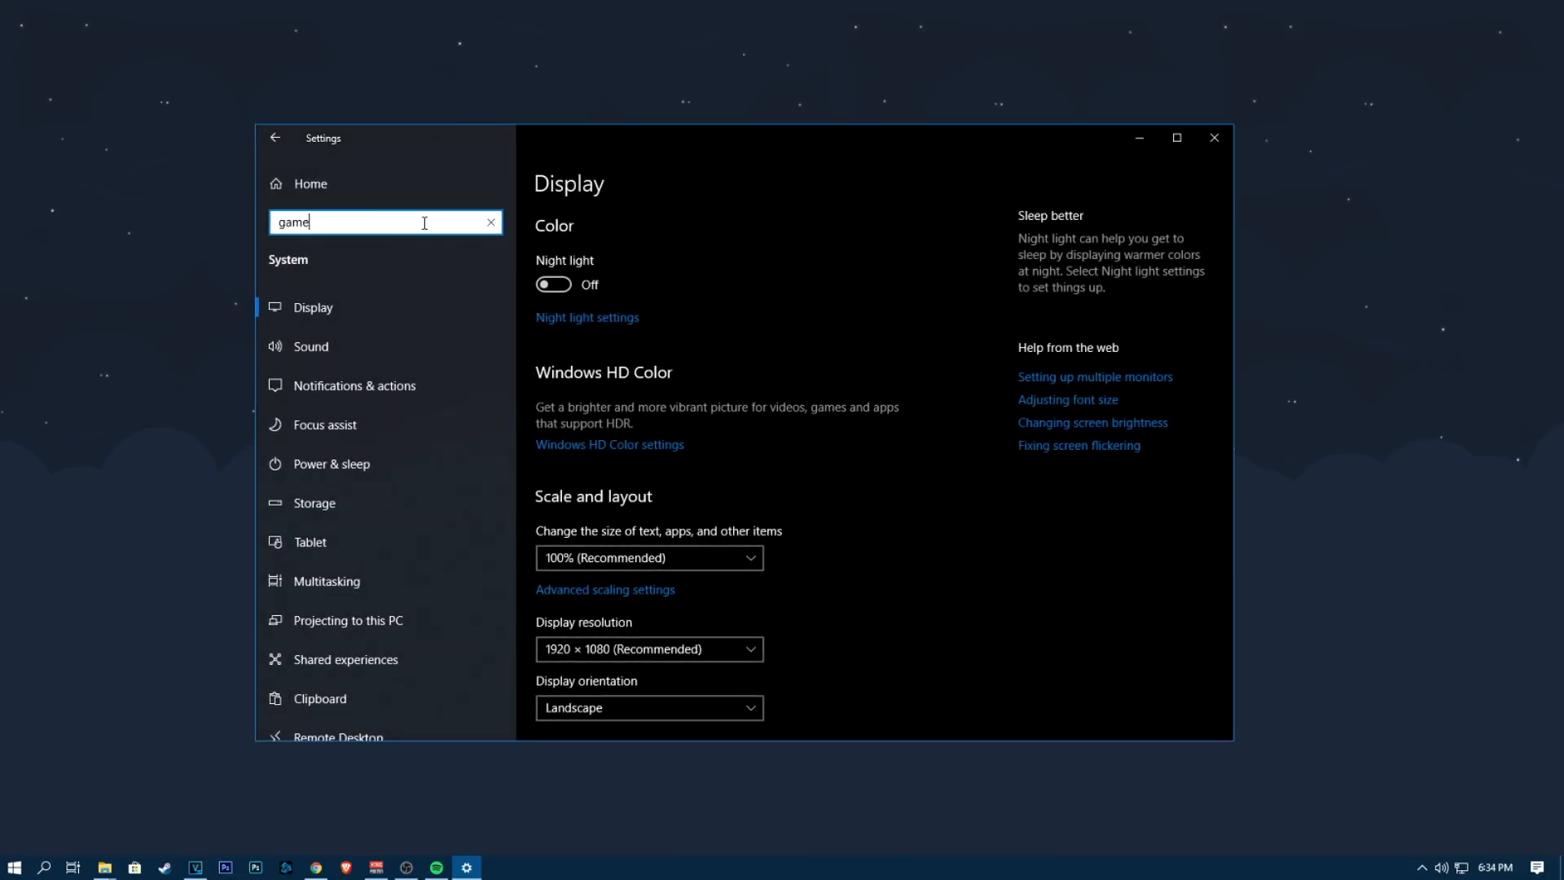
{"action": "type", "text": " mode"}
{"action": "left_click", "coordinate": [414, 291]}
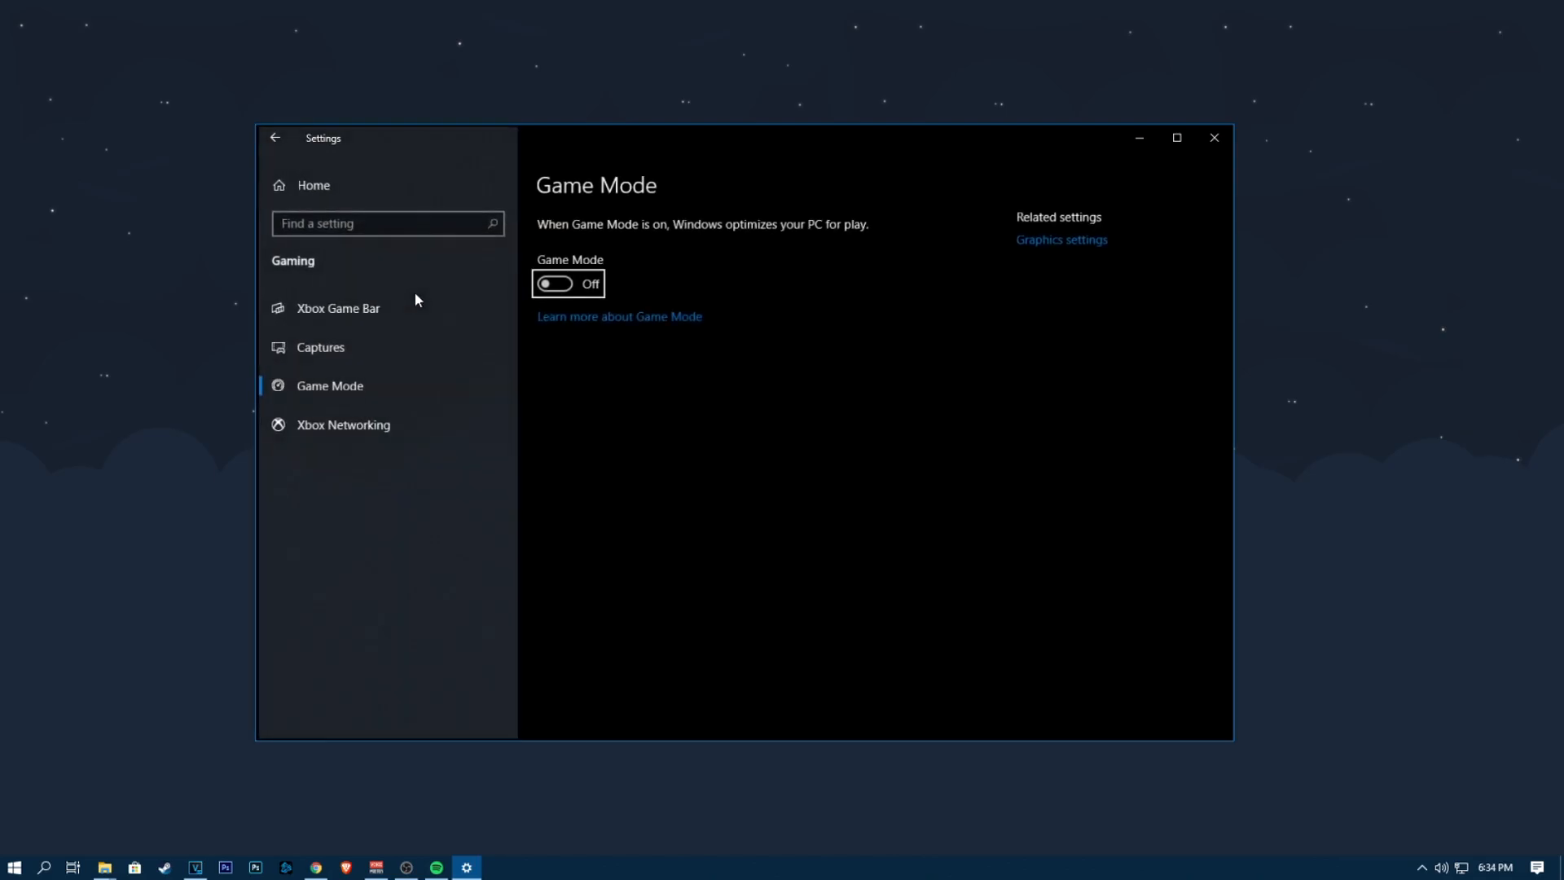
{"action": "left_click", "coordinate": [555, 286]}
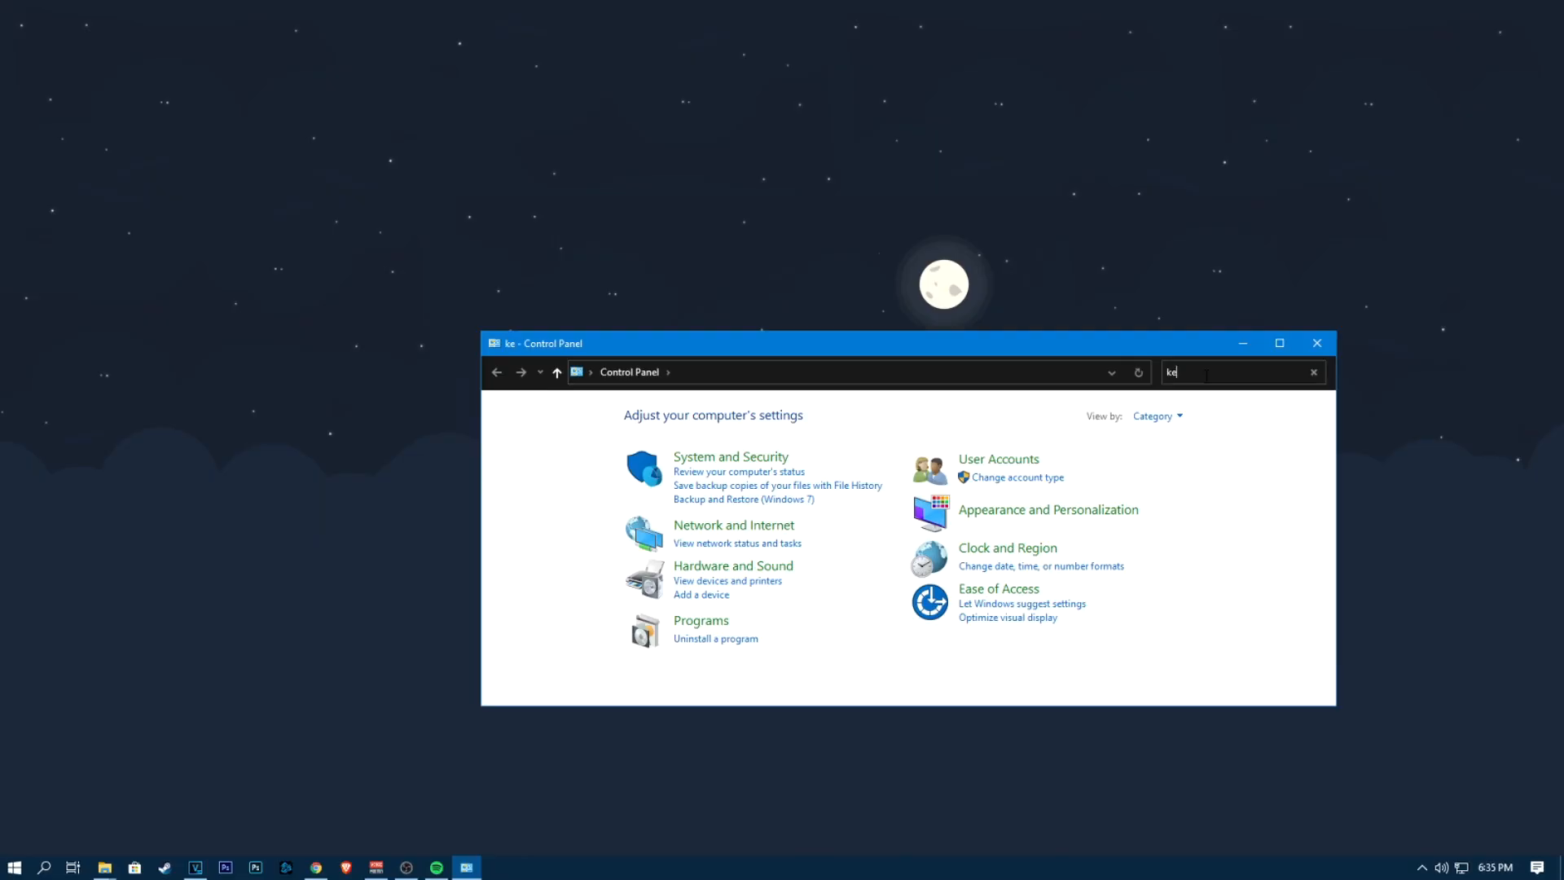
- Find the keyboard properties in Control Panel and apply the shortest repeat delay and fastest repeat rate
{"action": "type", "text": "rd"}
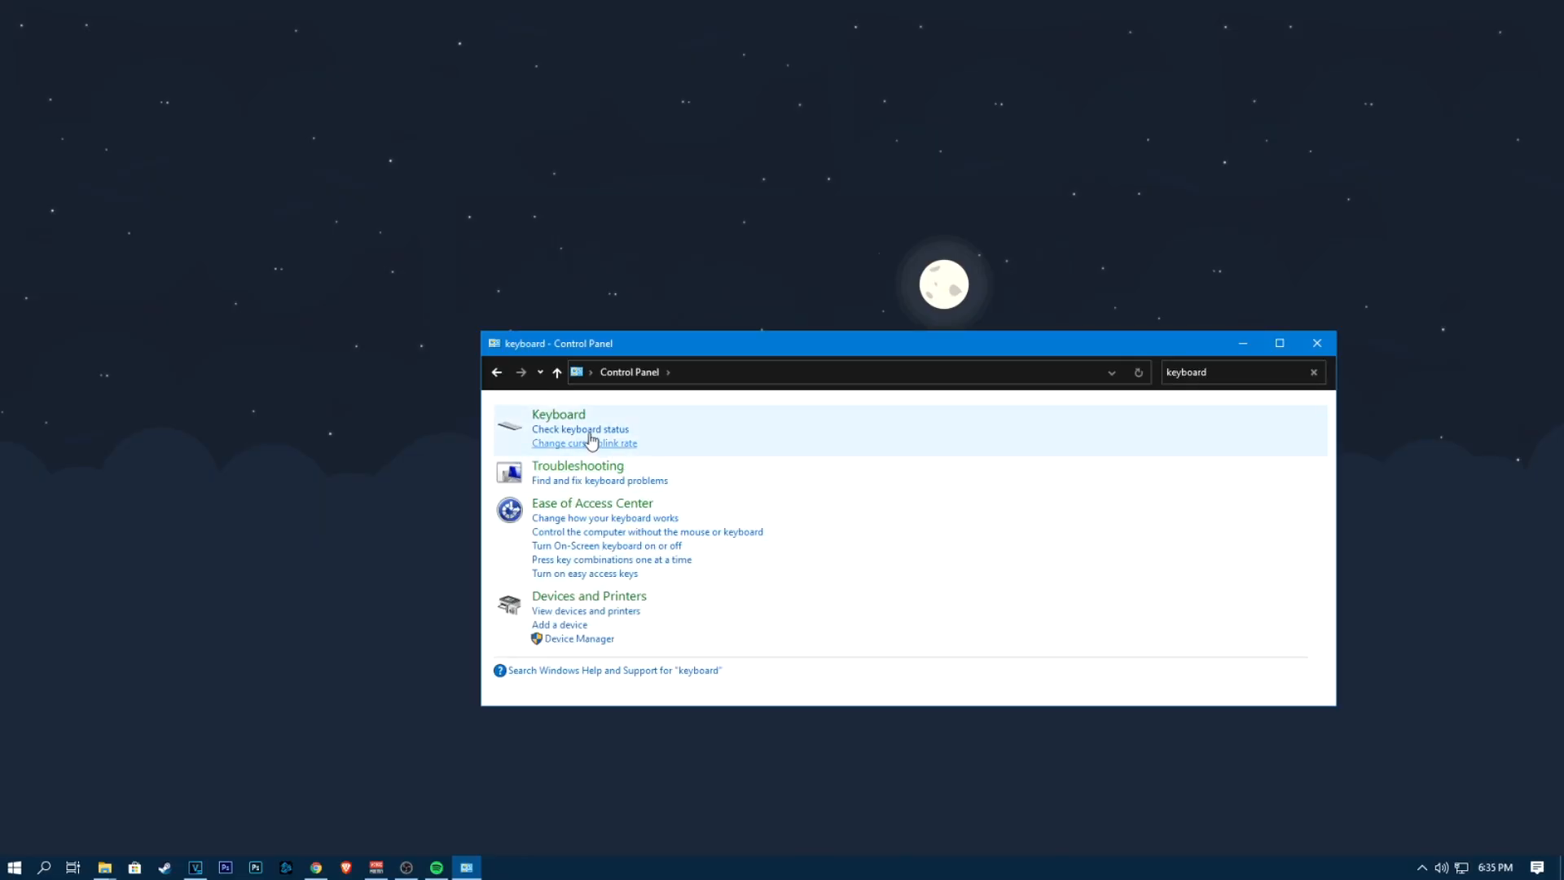
{"action": "left_click", "coordinate": [559, 415]}
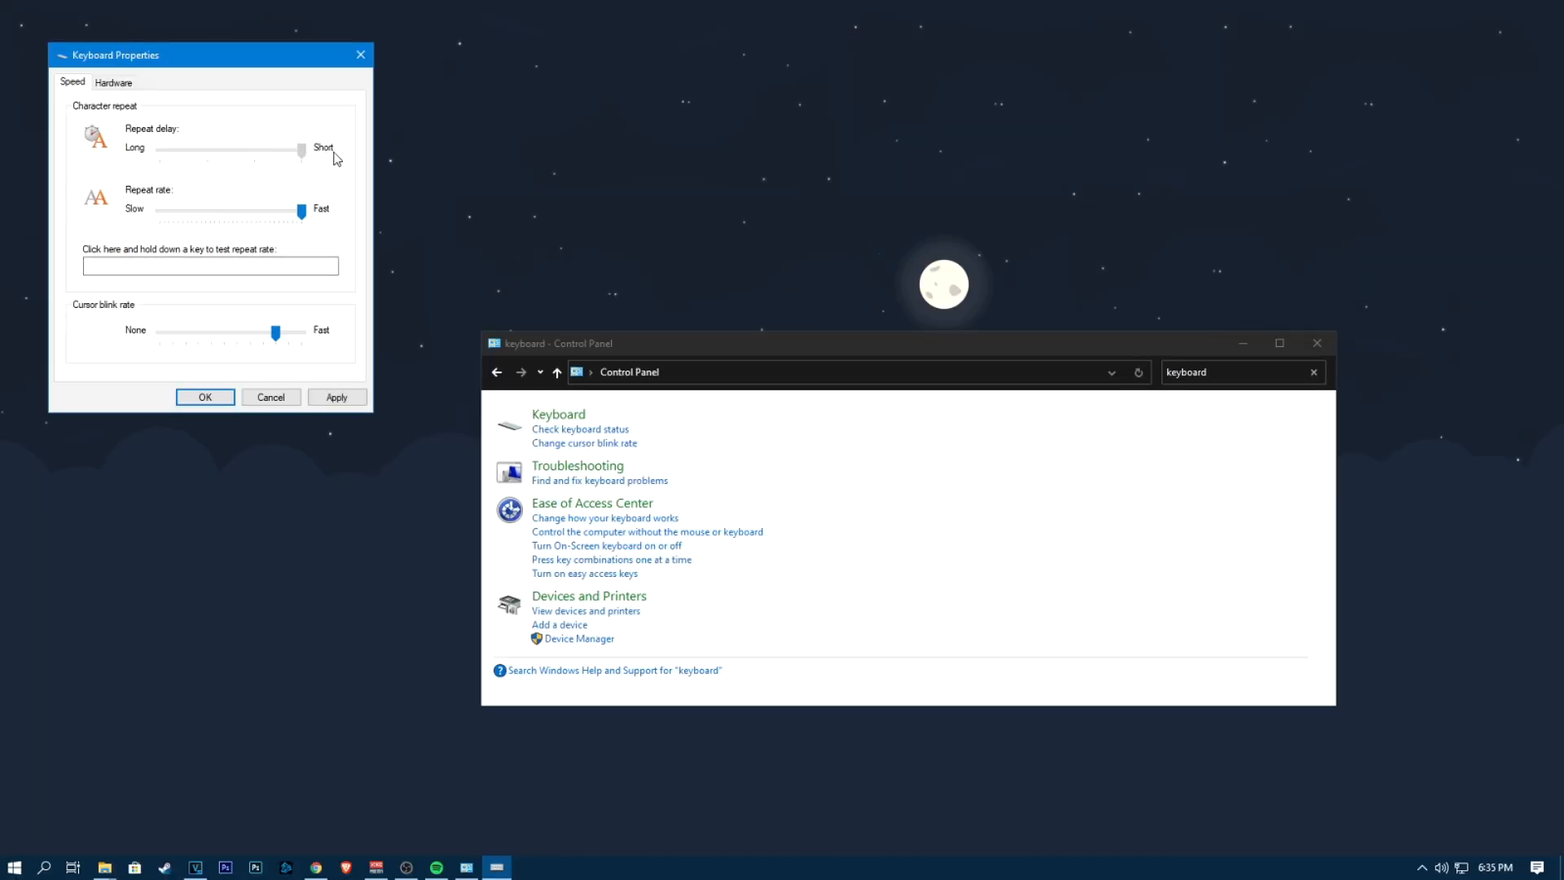
{"action": "left_click", "coordinate": [331, 397]}
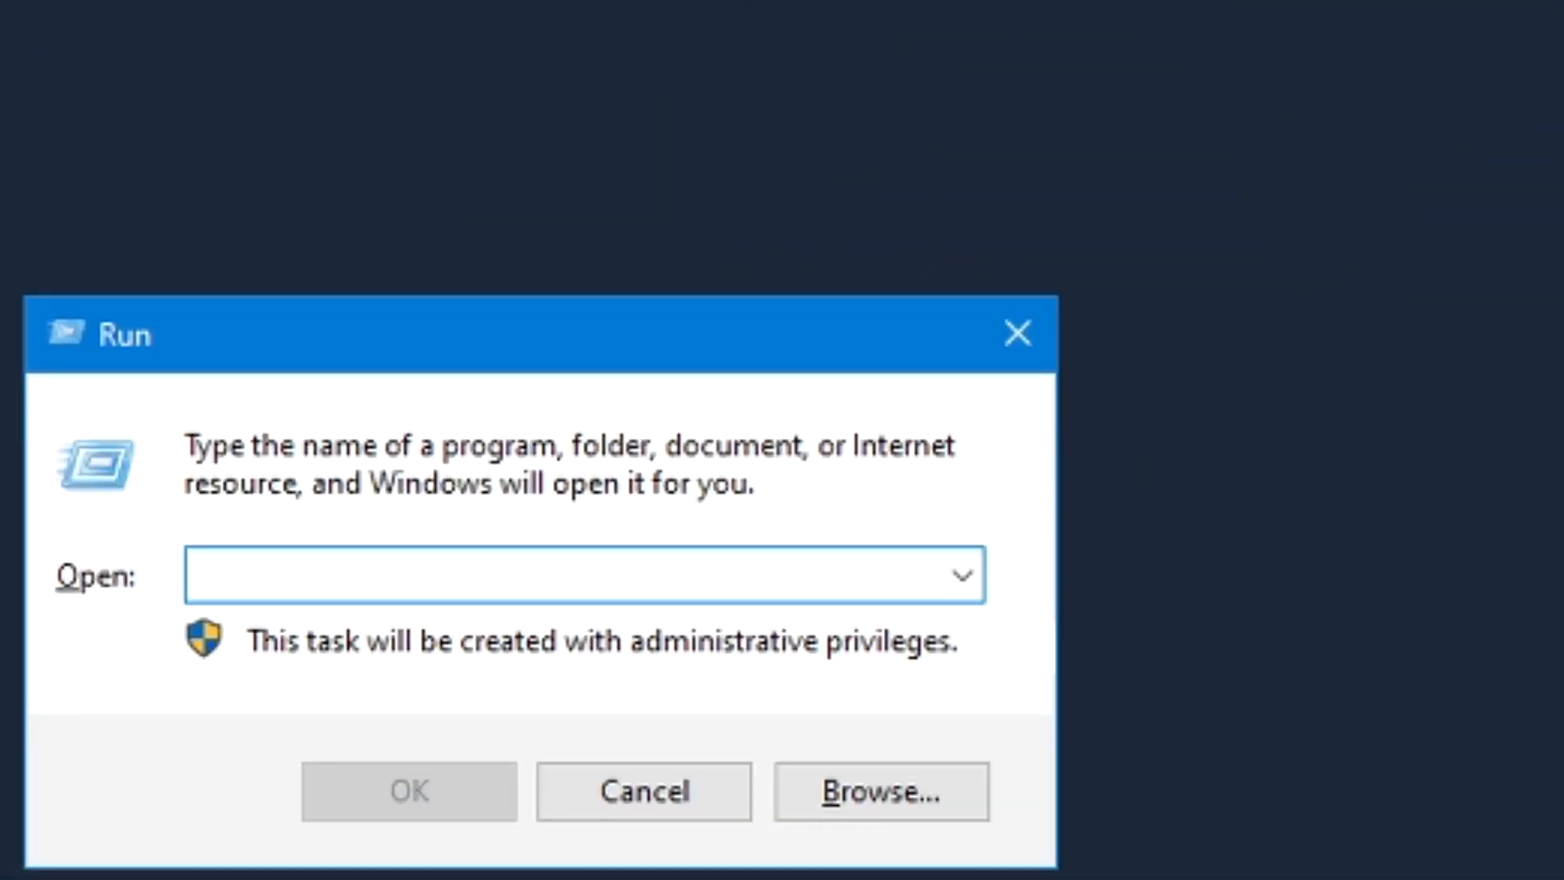
- Open the temporary files folder by running %temp% and look through its contents
{"action": "type", "text": "%temp%"}
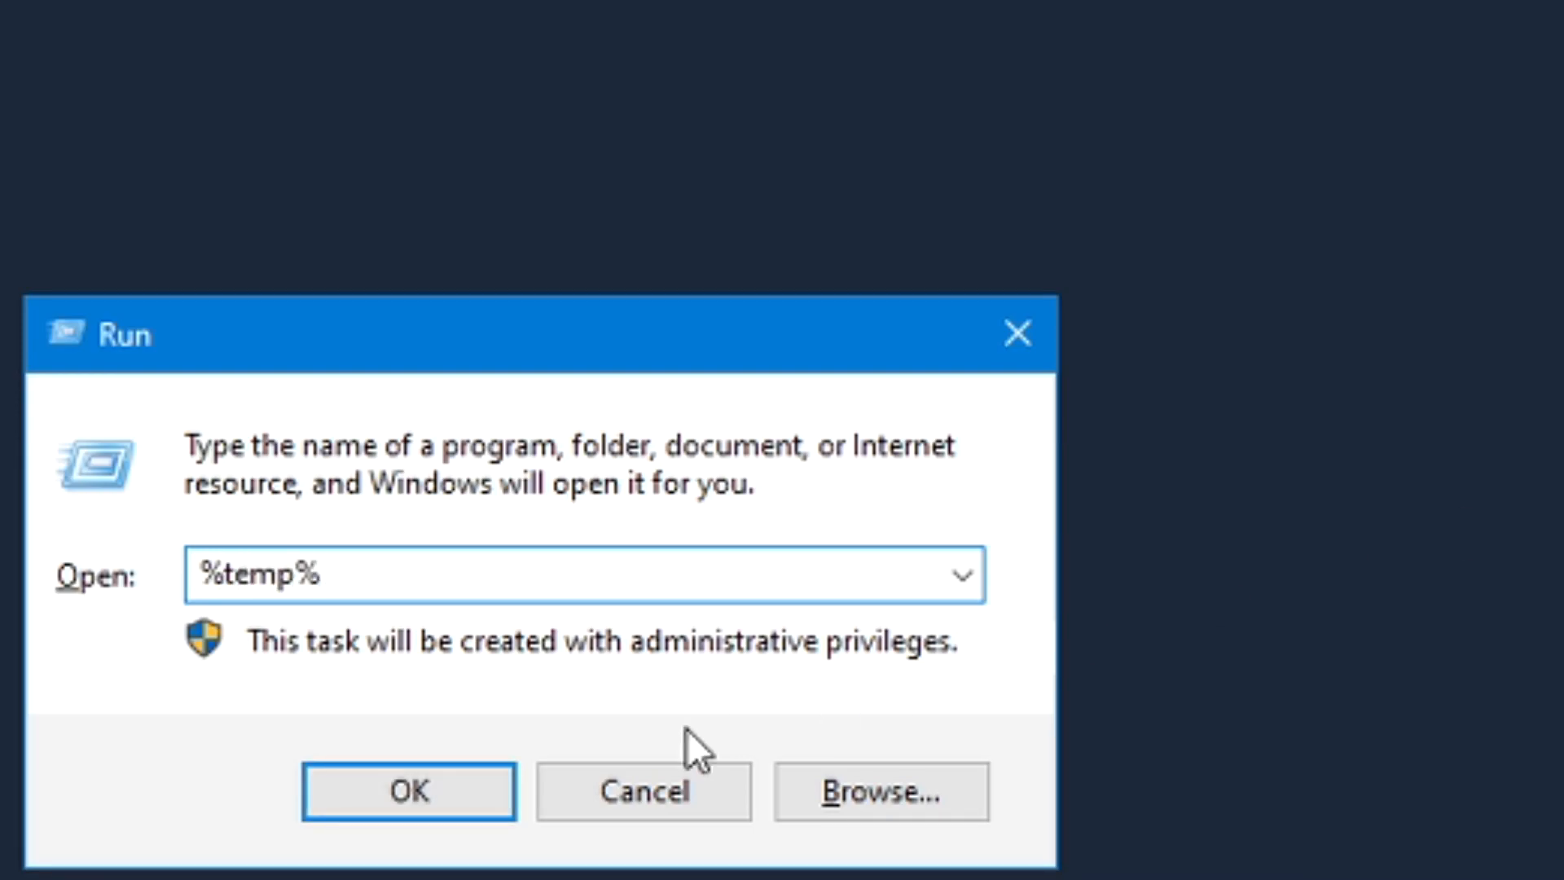
{"action": "key", "text": "Return"}
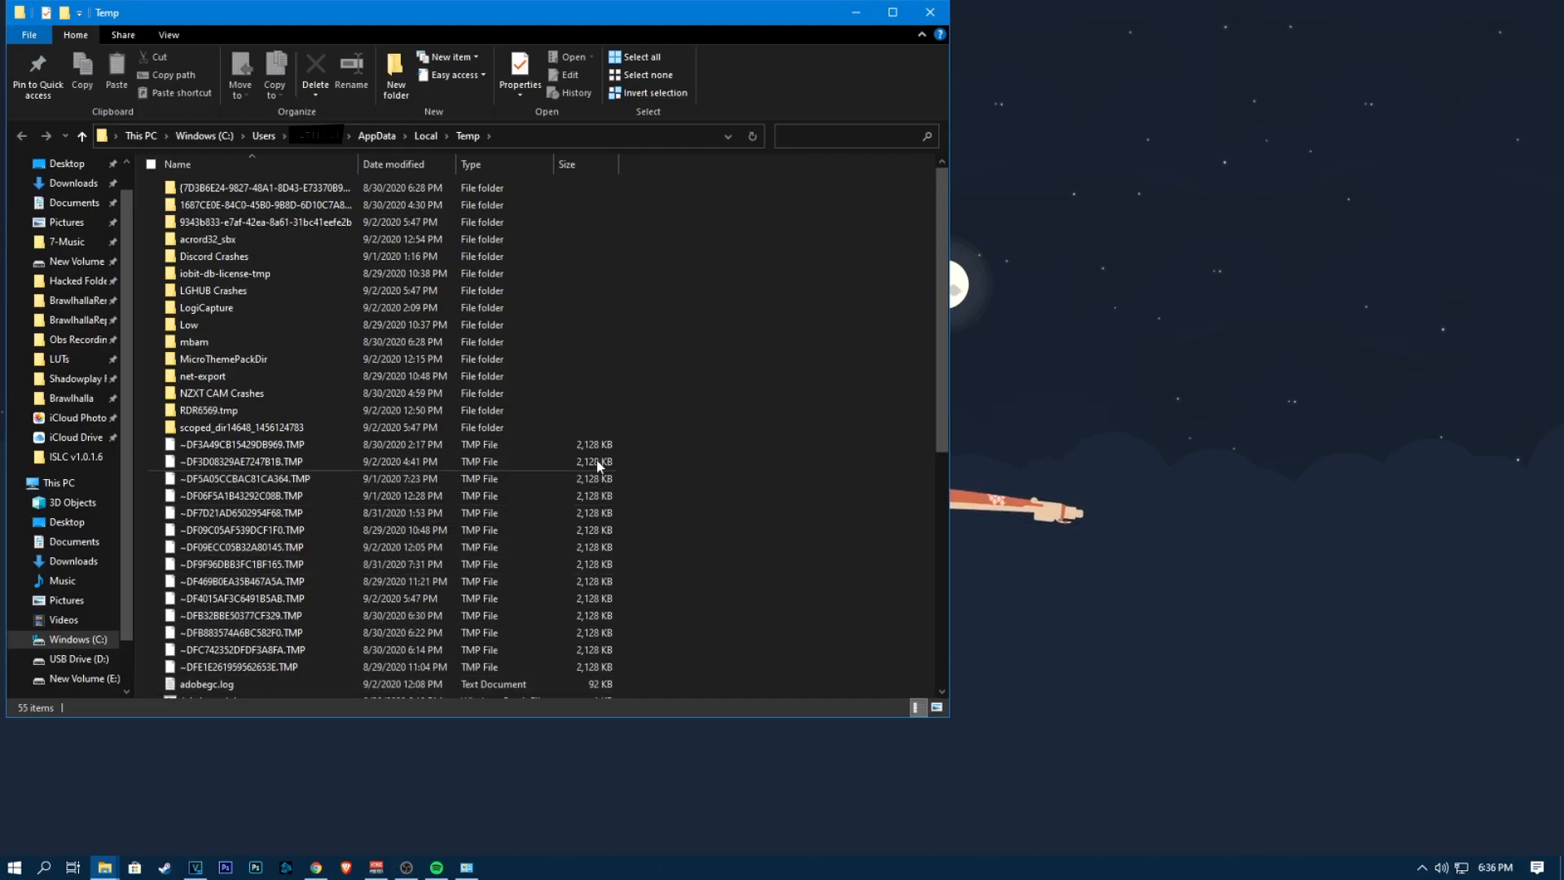
{"action": "scroll", "coordinate": [597, 462], "scroll_direction": "down", "scroll_amount": 8}
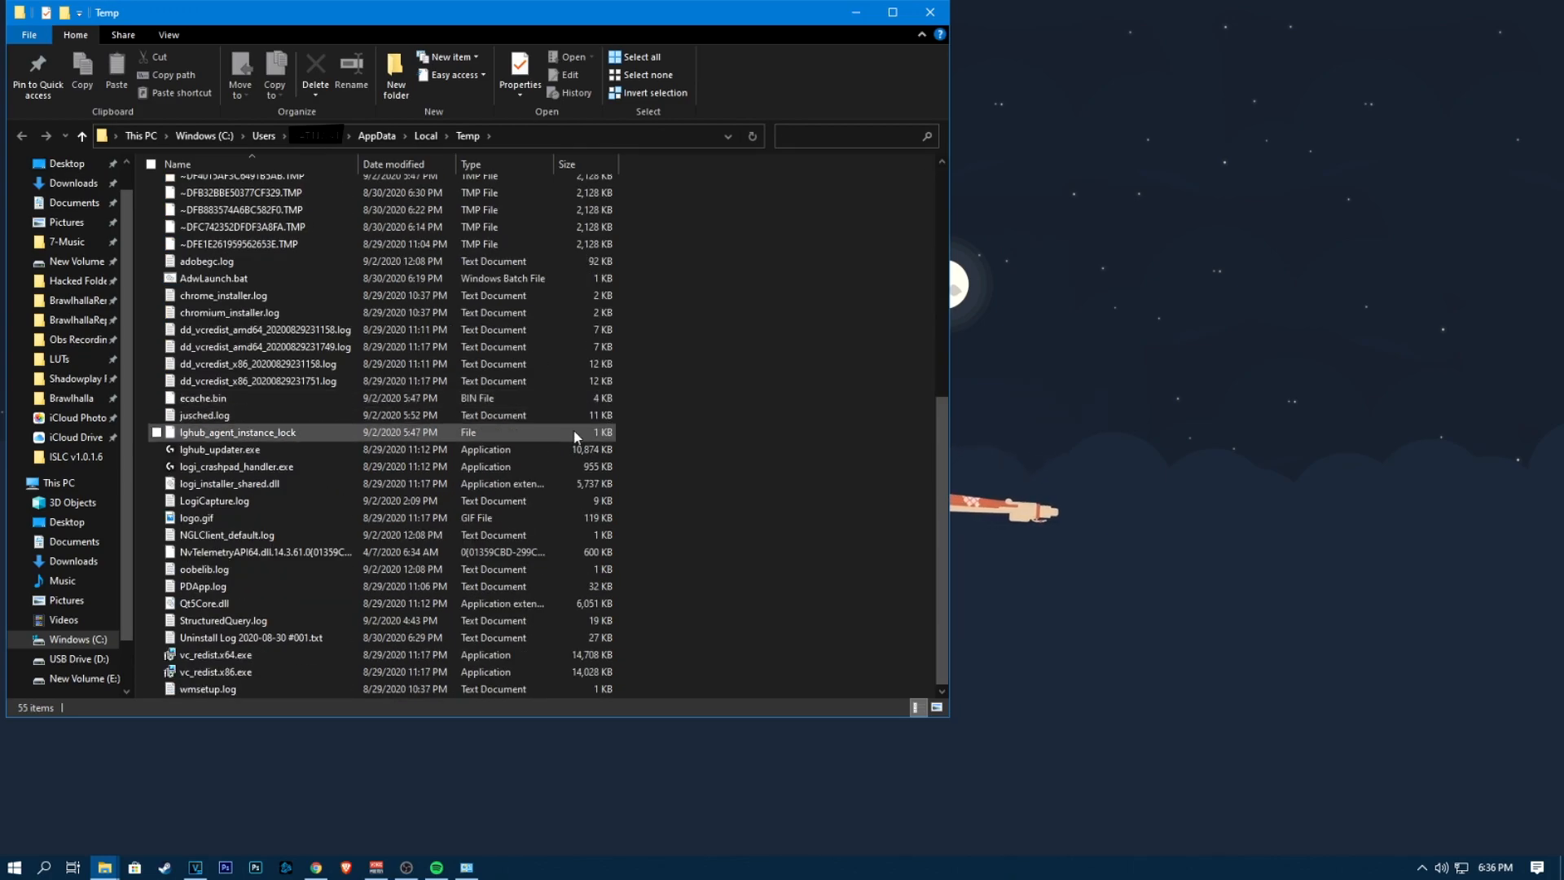
{"action": "scroll", "coordinate": [574, 428], "scroll_direction": "up", "scroll_amount": 8}
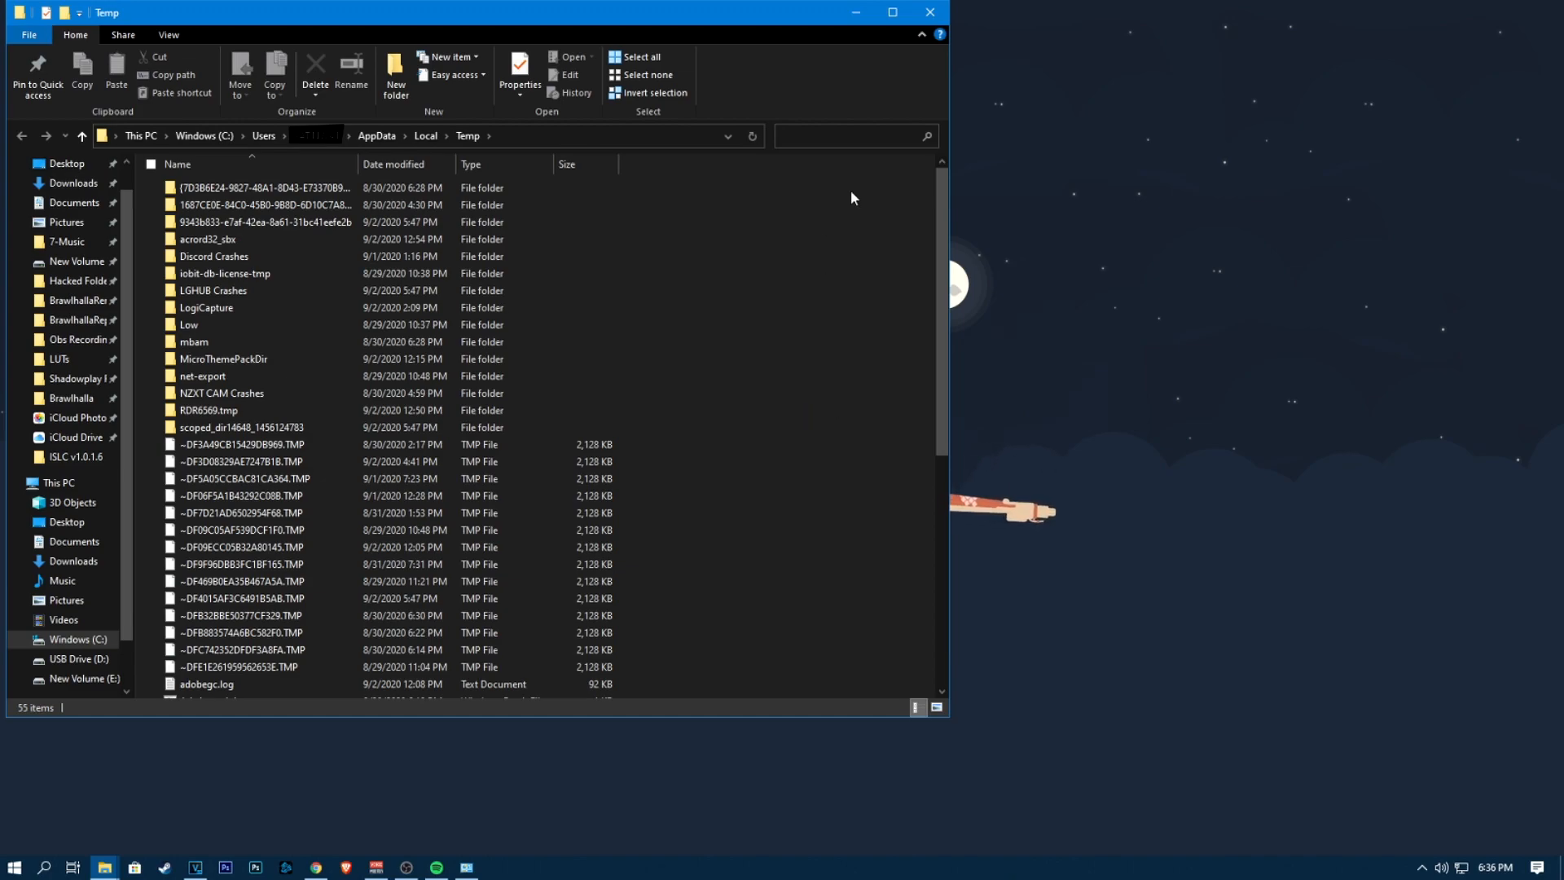
- Delete everything in the Temp folder, skipping all files and folders that are in use
{"action": "left_click_drag", "start_coordinate": [853, 198], "coordinate": [489, 775]}
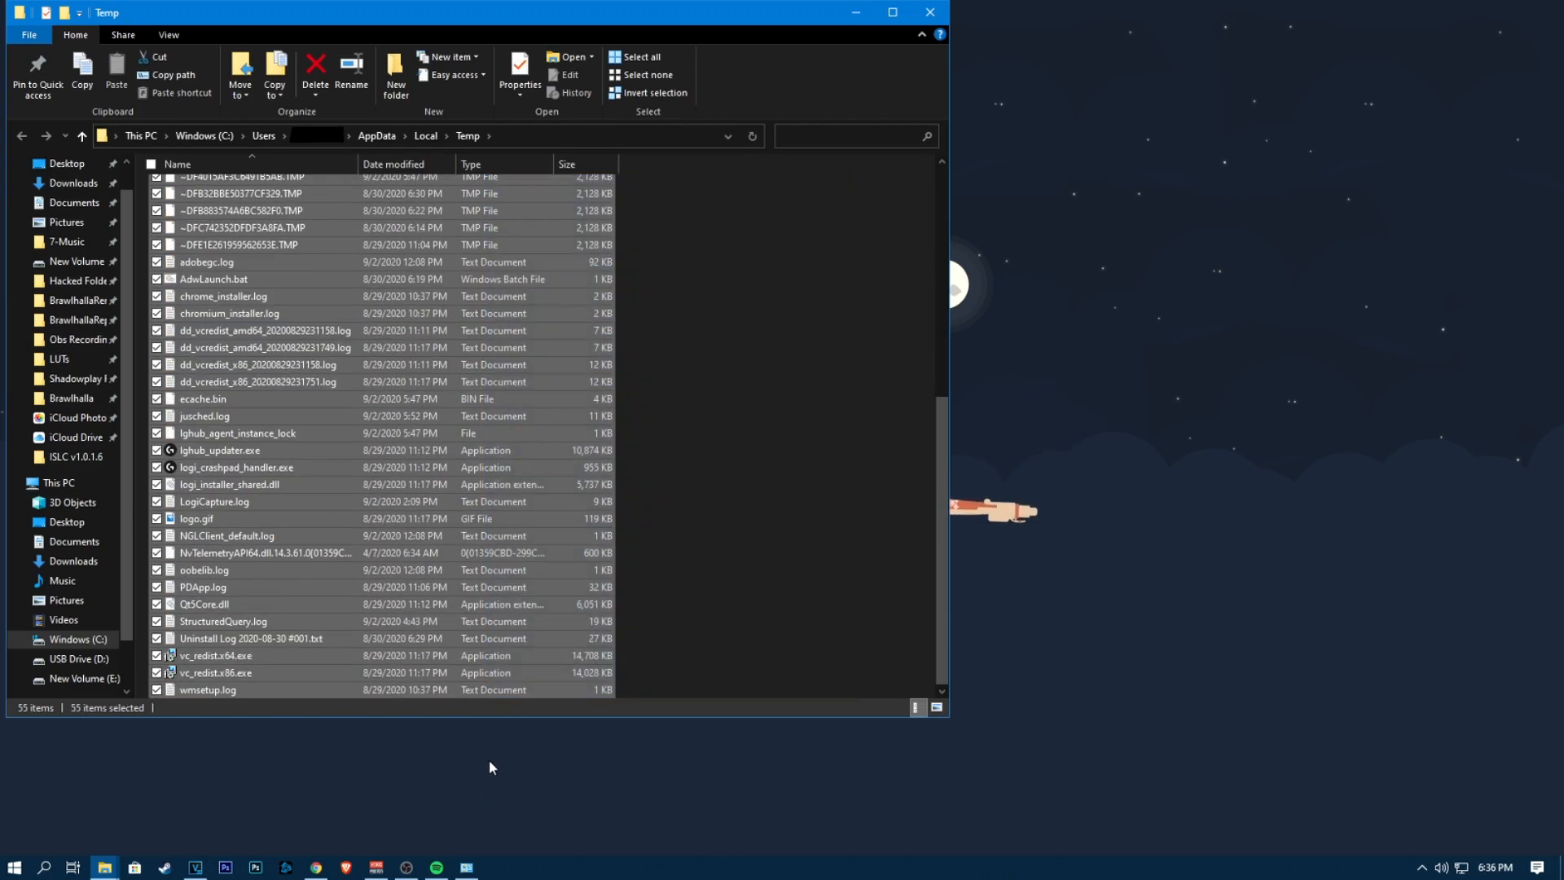
{"action": "right_click", "coordinate": [506, 400]}
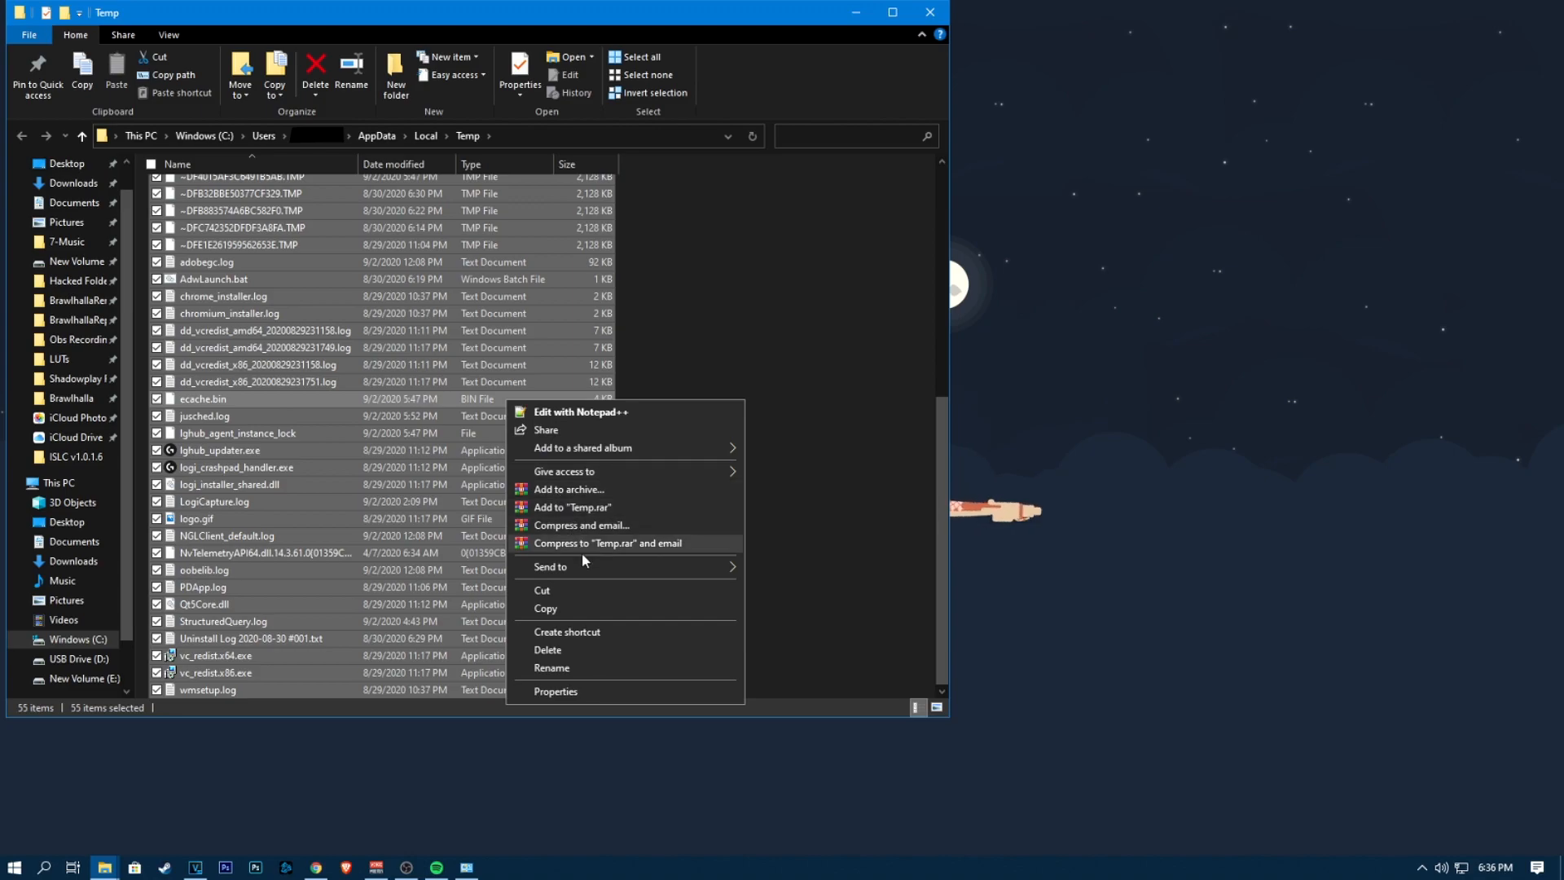
{"action": "left_click", "coordinate": [584, 656]}
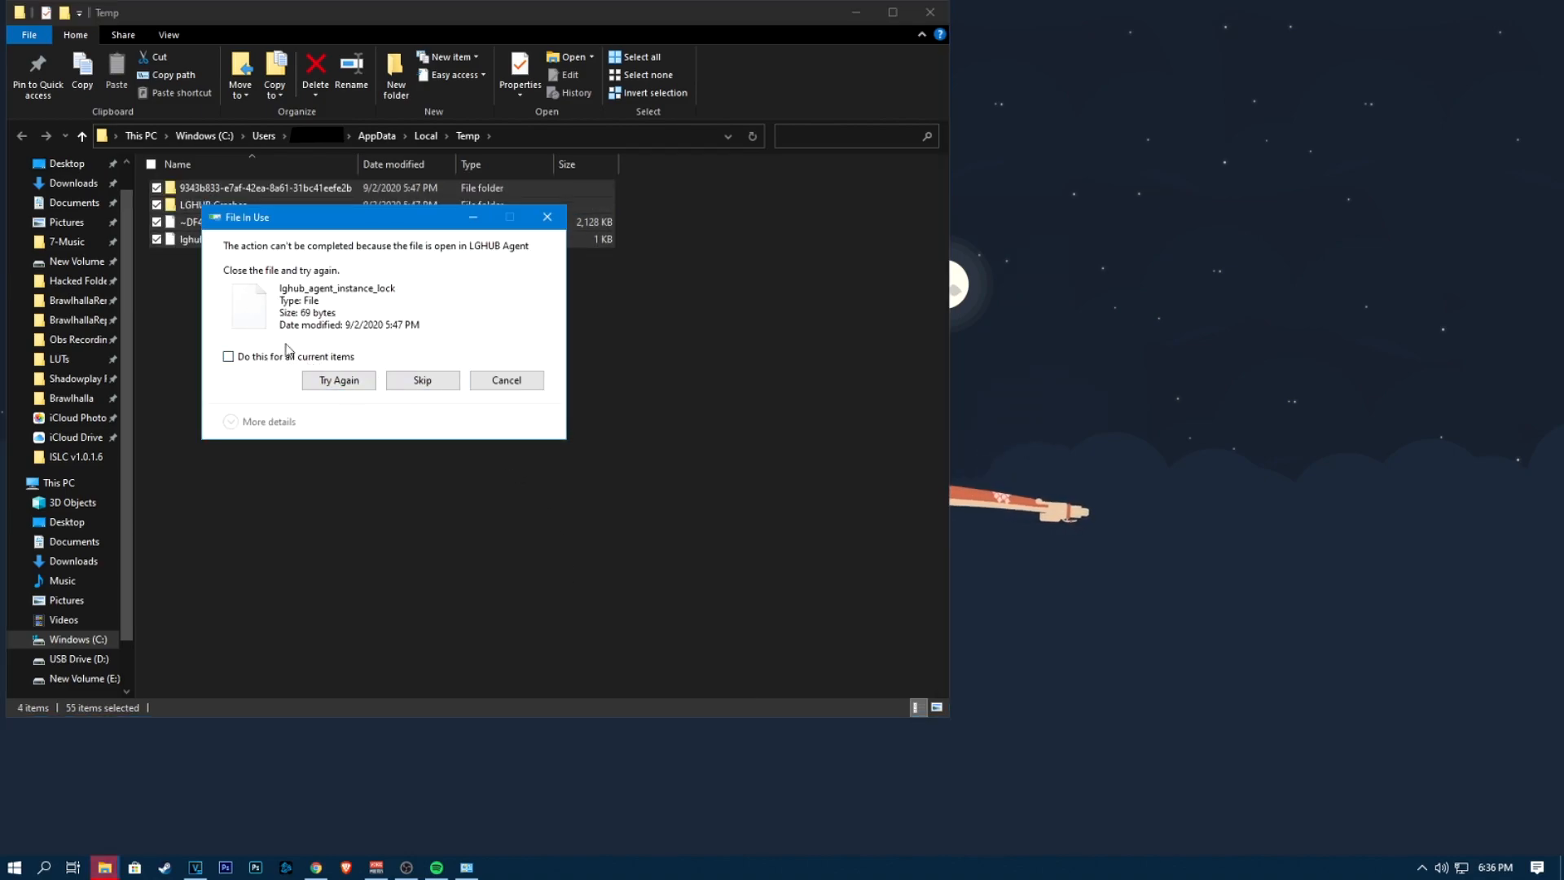
{"action": "left_click", "coordinate": [412, 383]}
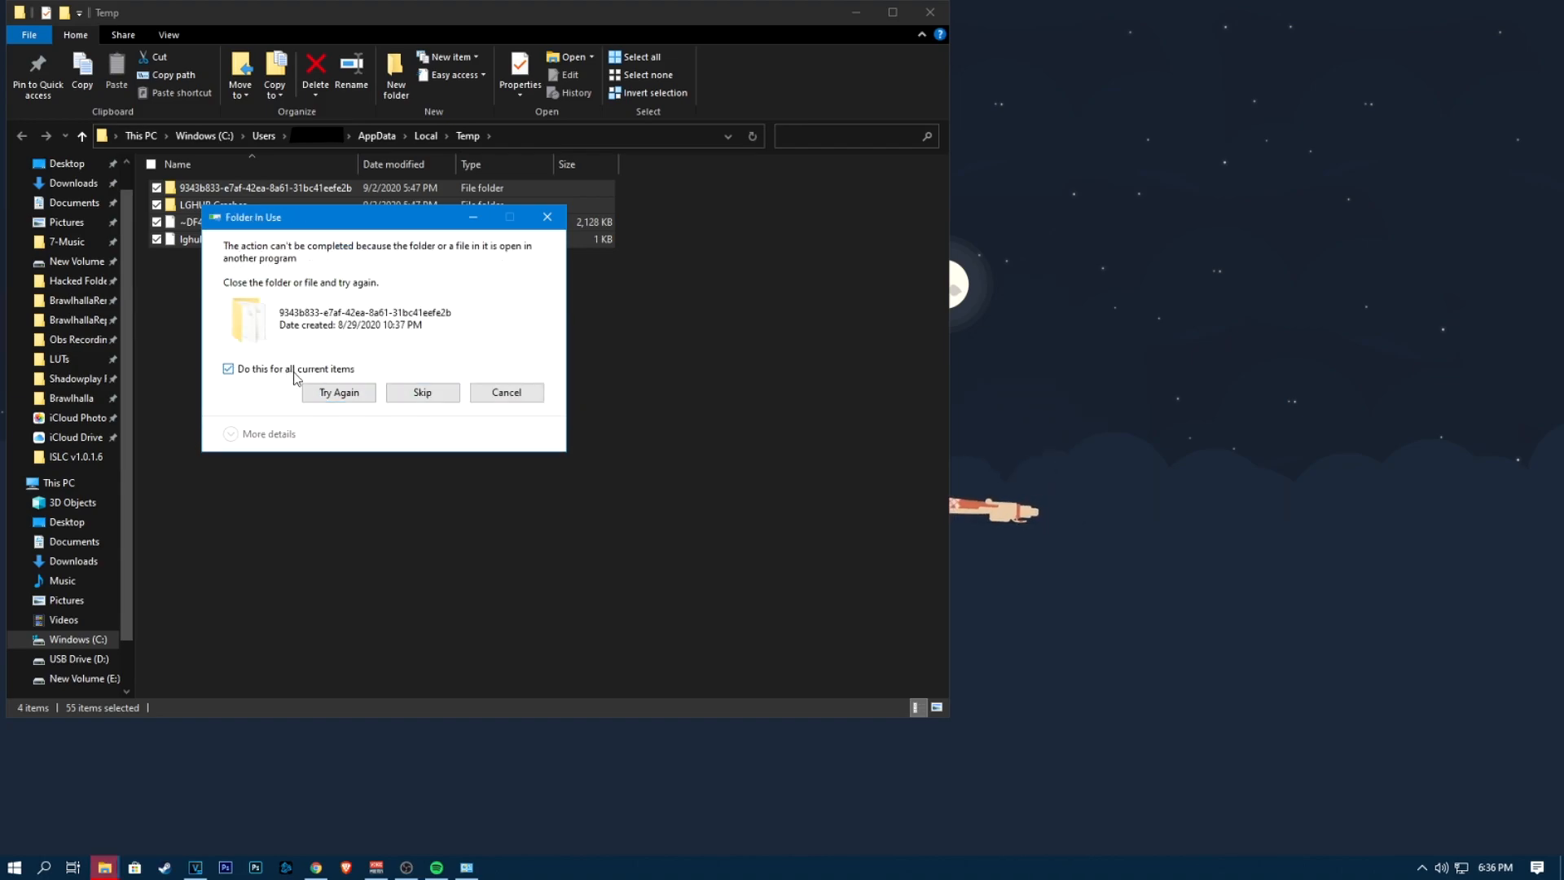
{"action": "left_click", "coordinate": [420, 392]}
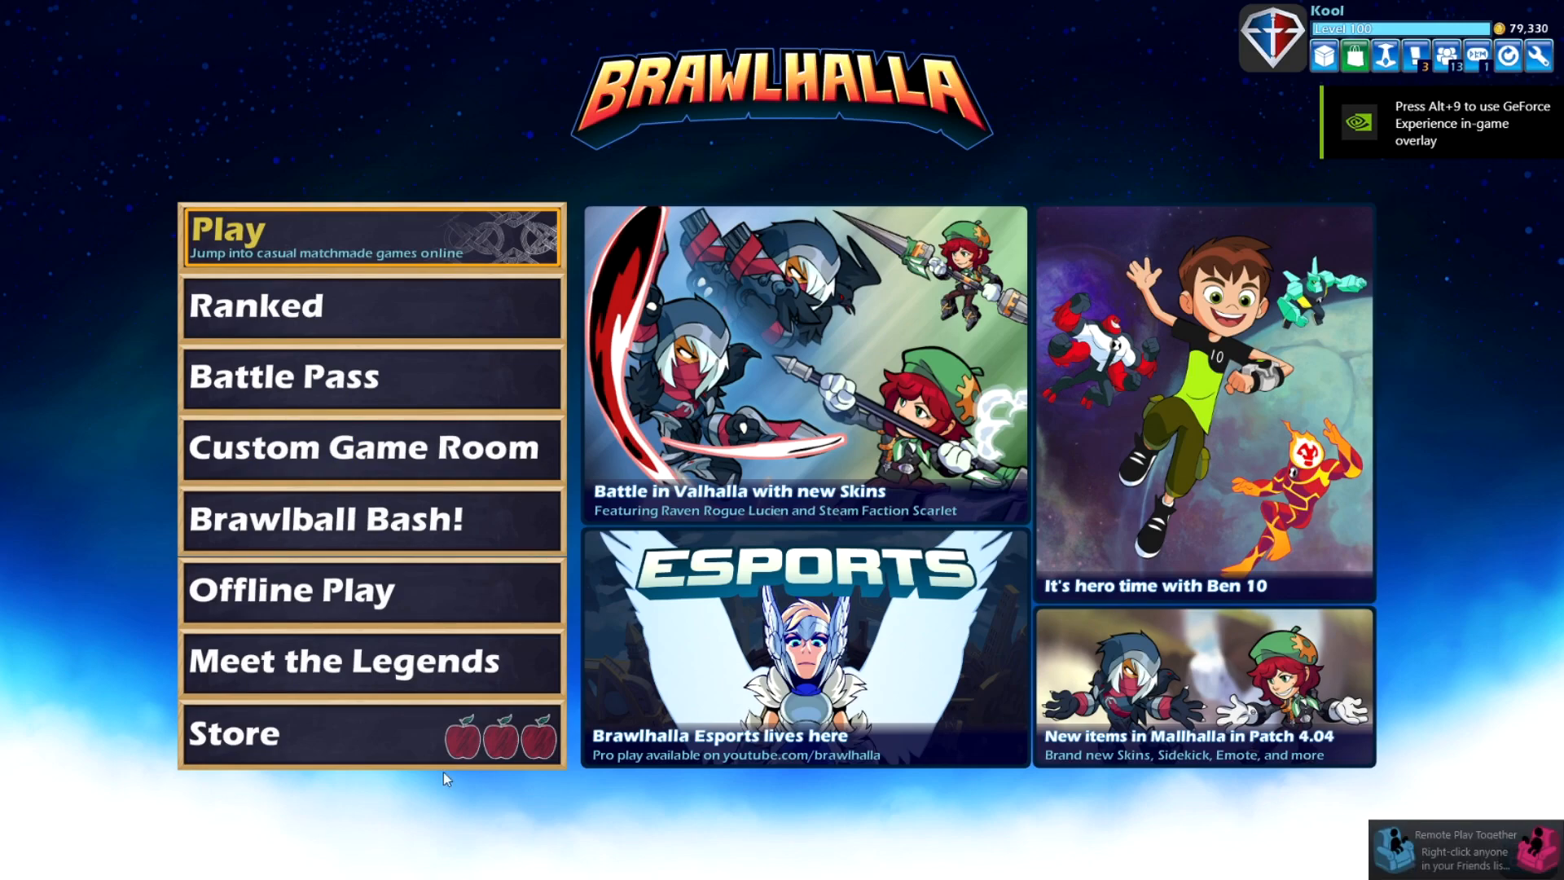
- Switch to Brawlhalla and set Outdated Replays to Delete in the game's system settings
{"action": "left_click", "coordinate": [1539, 55]}
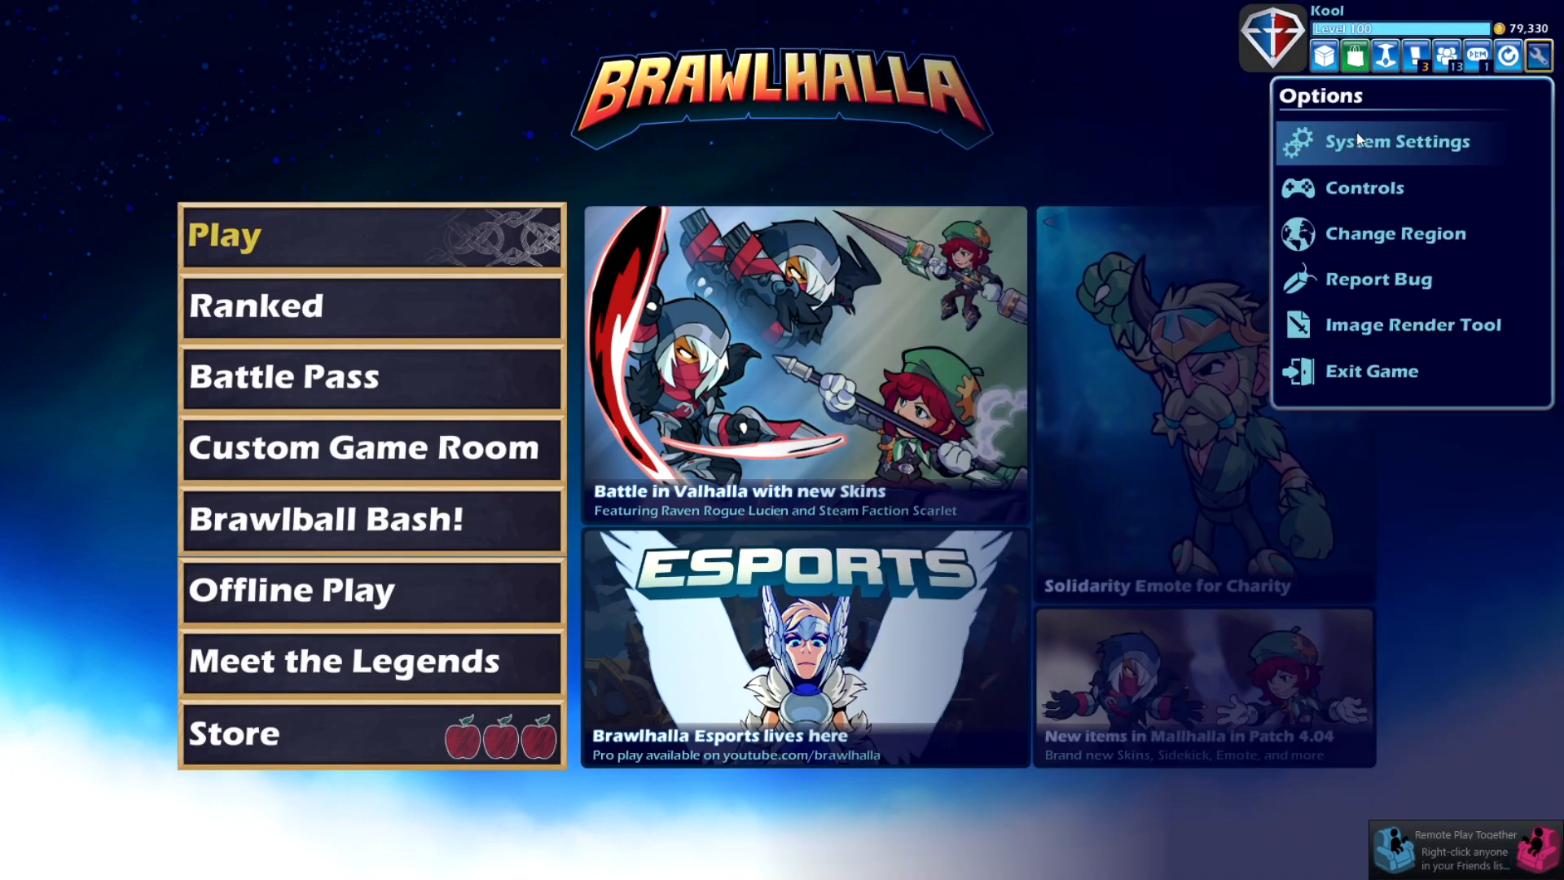
{"action": "left_click", "coordinate": [1497, 131]}
{"action": "left_click", "coordinate": [1470, 538]}
{"action": "left_click", "coordinate": [1470, 538]}
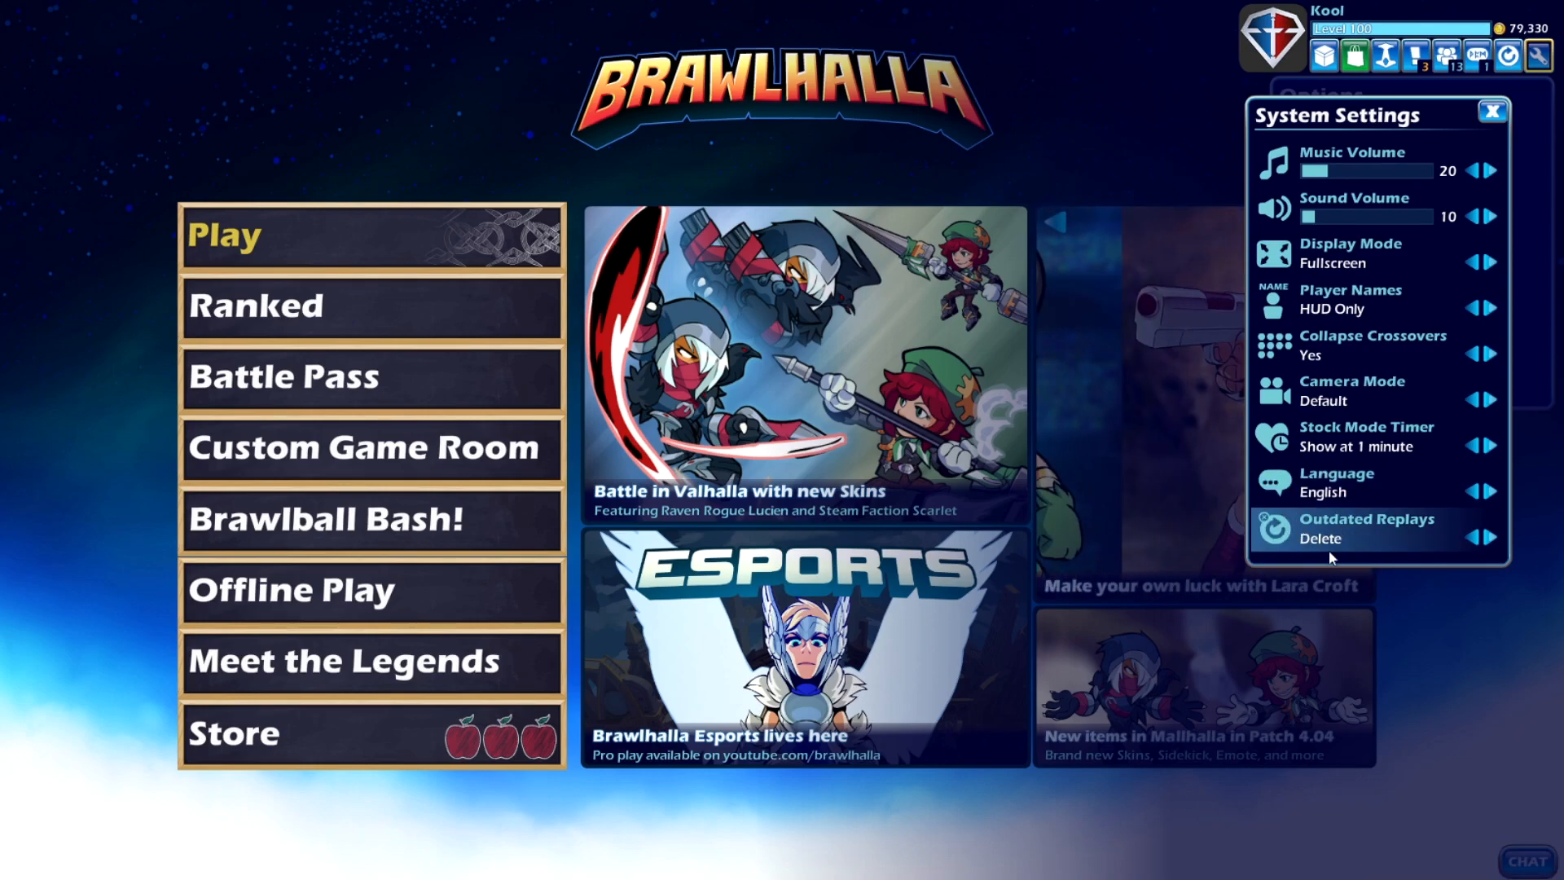
{"action": "left_click", "coordinate": [1436, 710]}
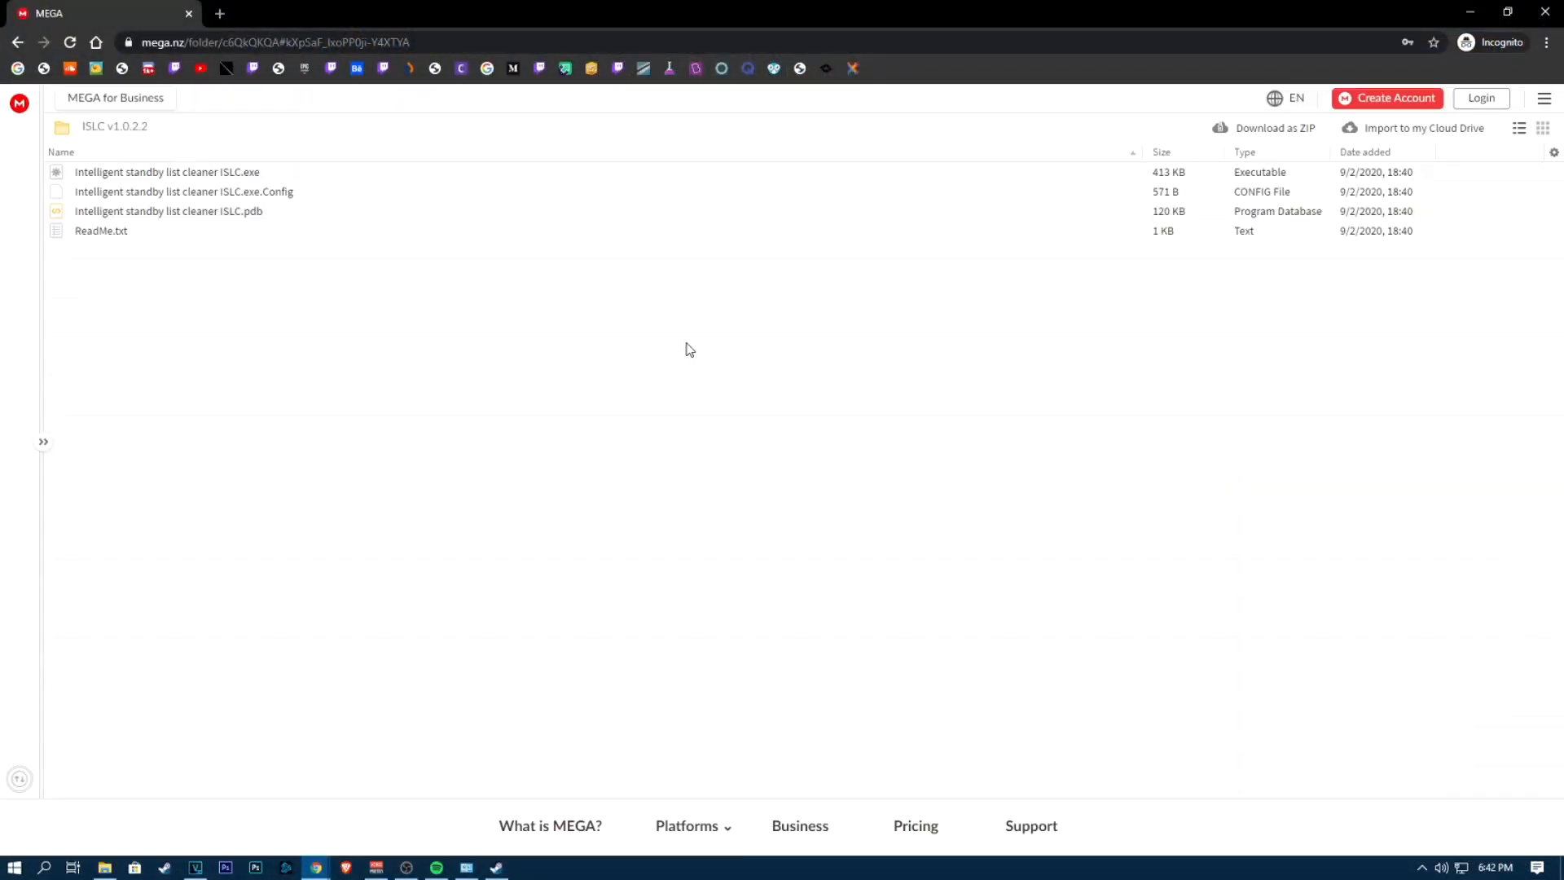
- Download the ISLC v1.0.2.2 folder from MEGA as a ZIP and open the downloaded archive
{"action": "left_click", "coordinate": [1290, 130]}
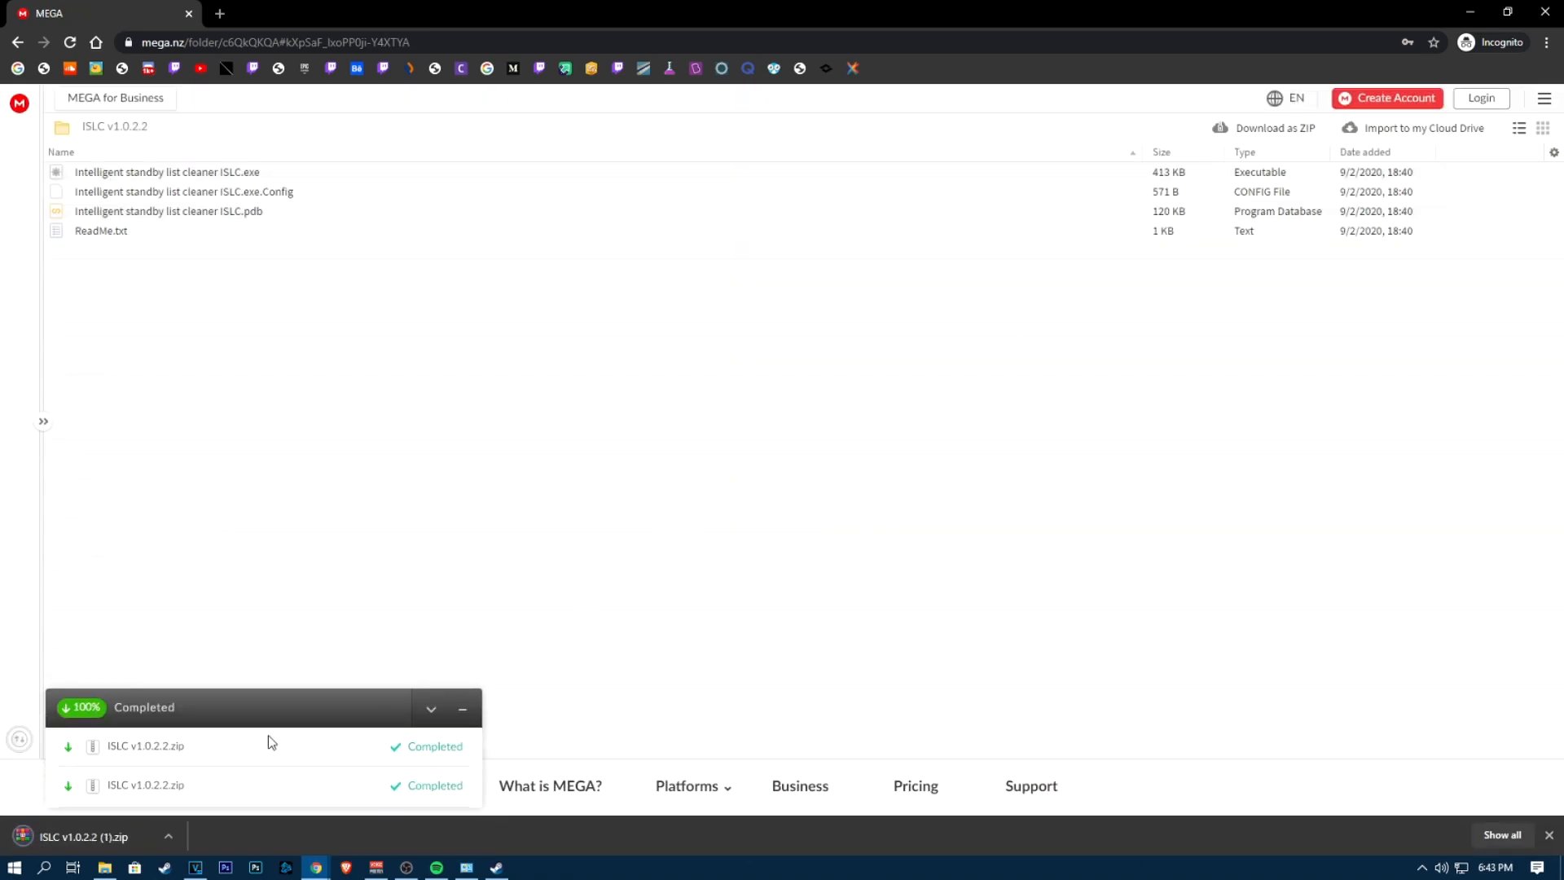
{"action": "left_click", "coordinate": [72, 835]}
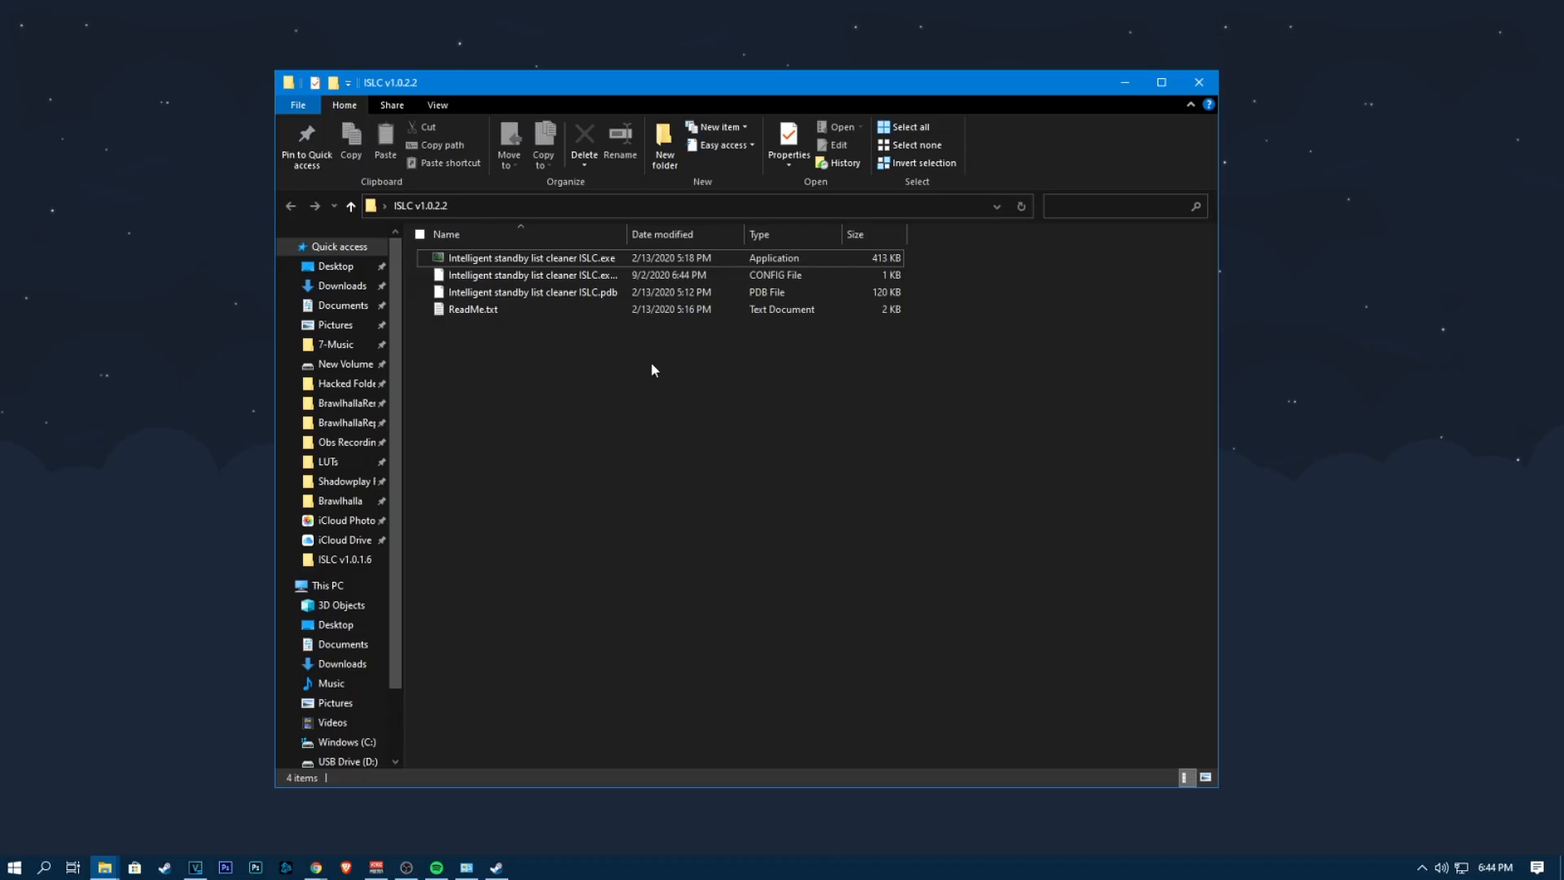
- Run Intelligent standby list cleaner ISLC.exe and bring up its window from the notification area
{"action": "double_click", "coordinate": [614, 259]}
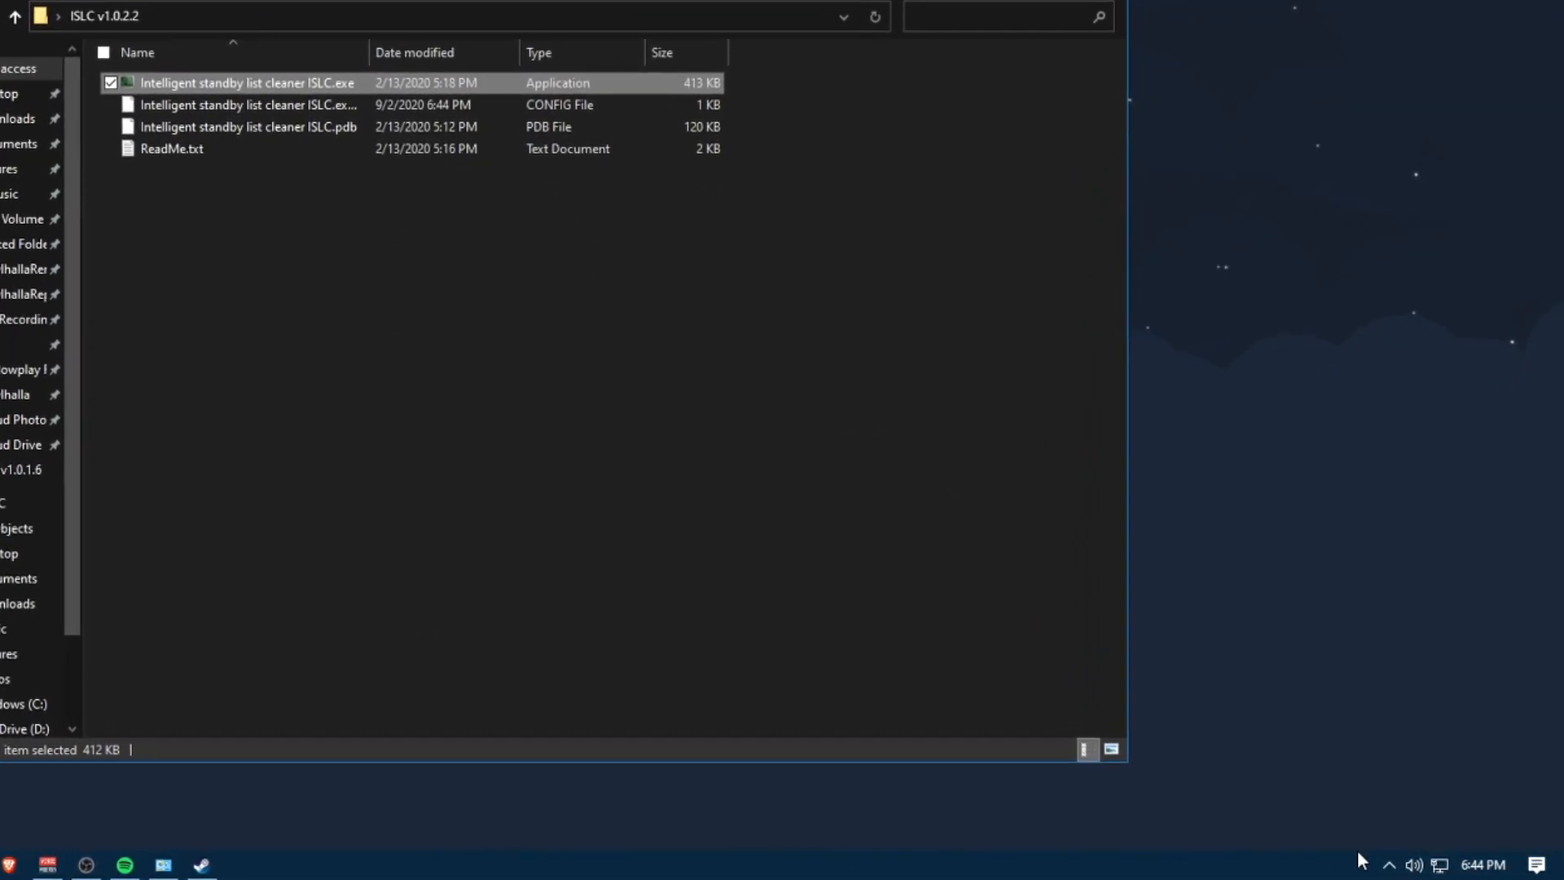
{"action": "left_click", "coordinate": [1370, 864]}
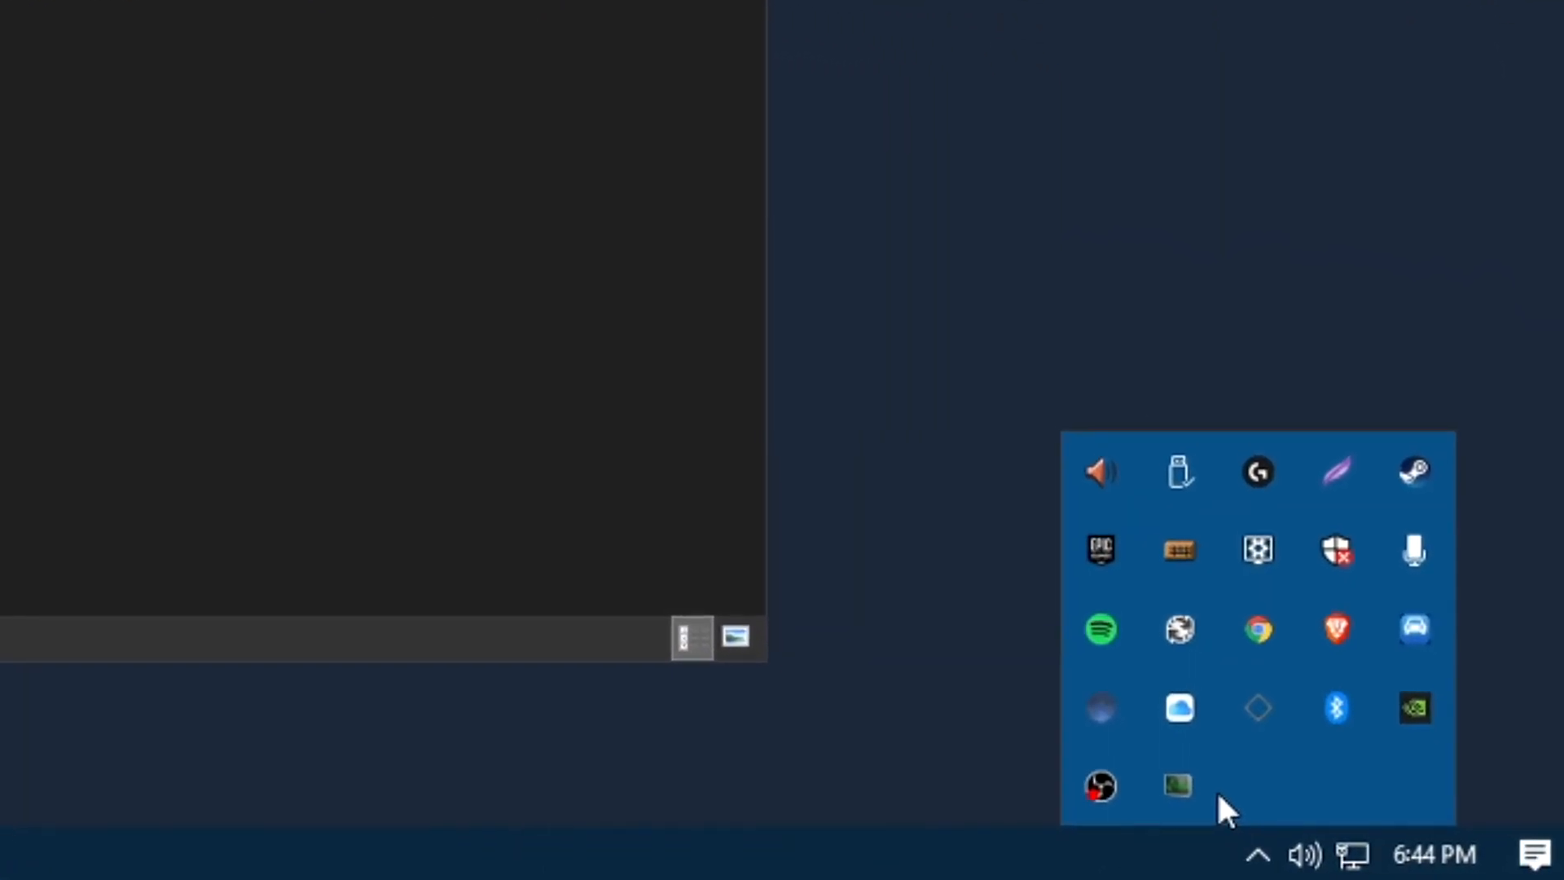
{"action": "double_click", "coordinate": [1203, 787]}
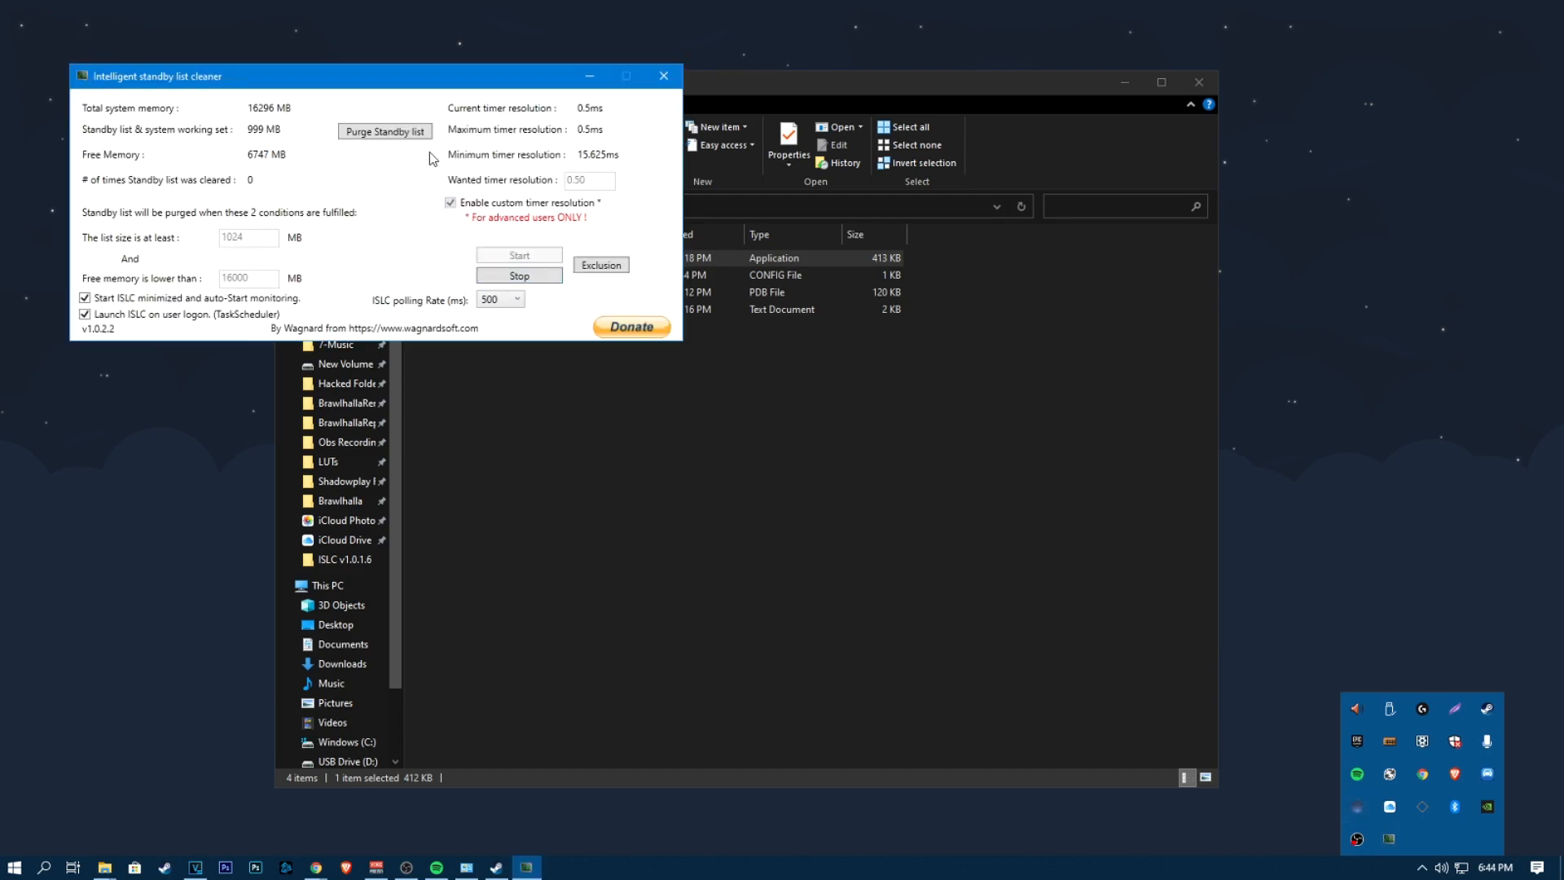
- Stop ISLC monitoring, set the free memory threshold to 8196 MB and the custom timer resolution to 0.50
{"action": "left_click", "coordinate": [525, 276]}
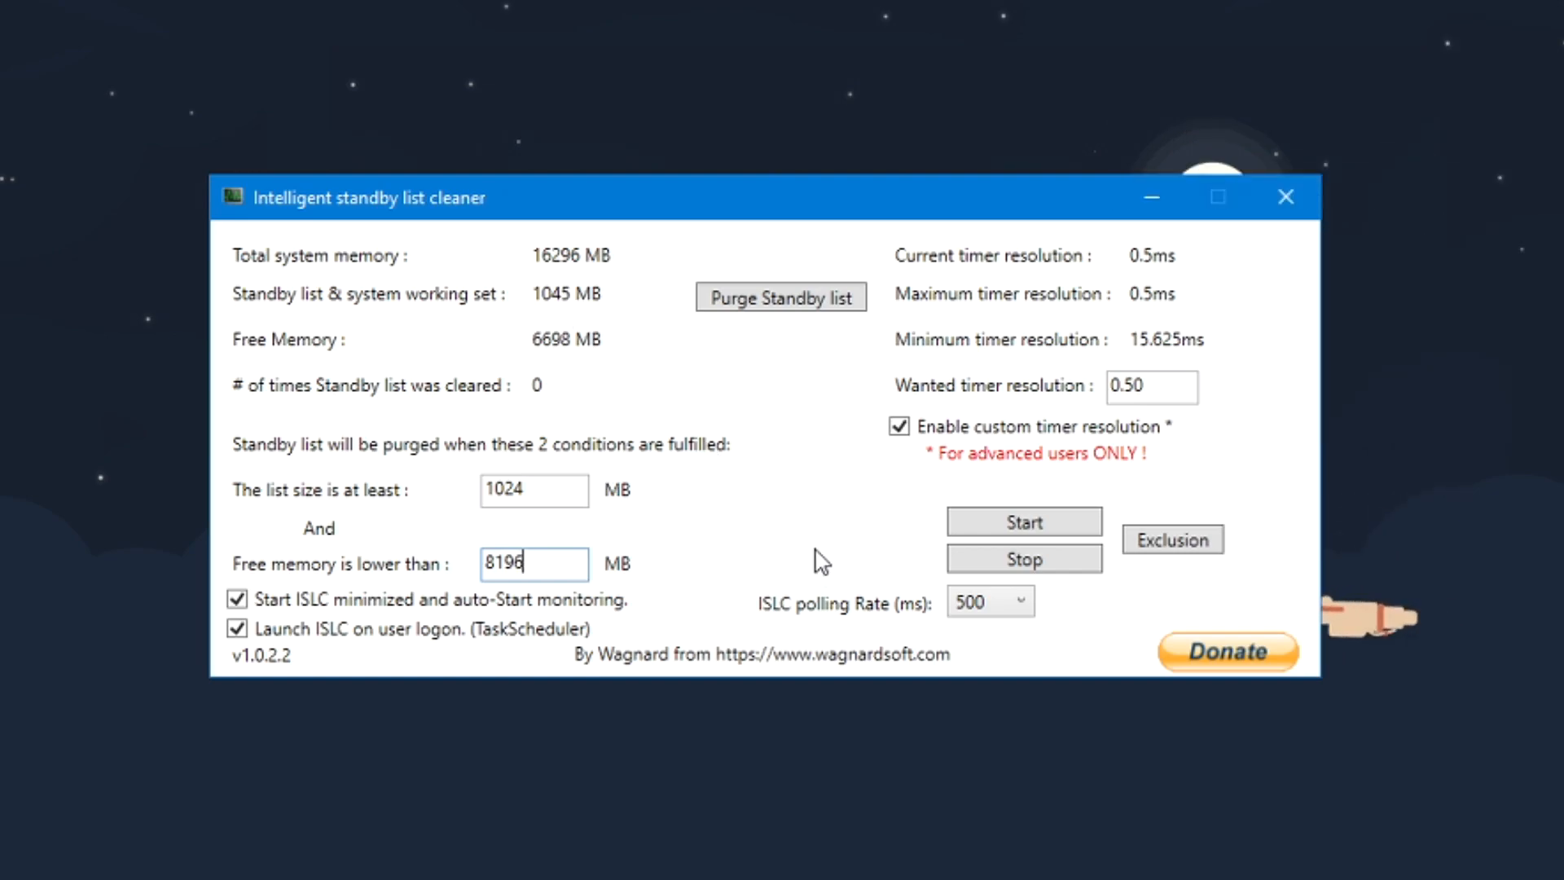
{"action": "left_click", "coordinate": [899, 426]}
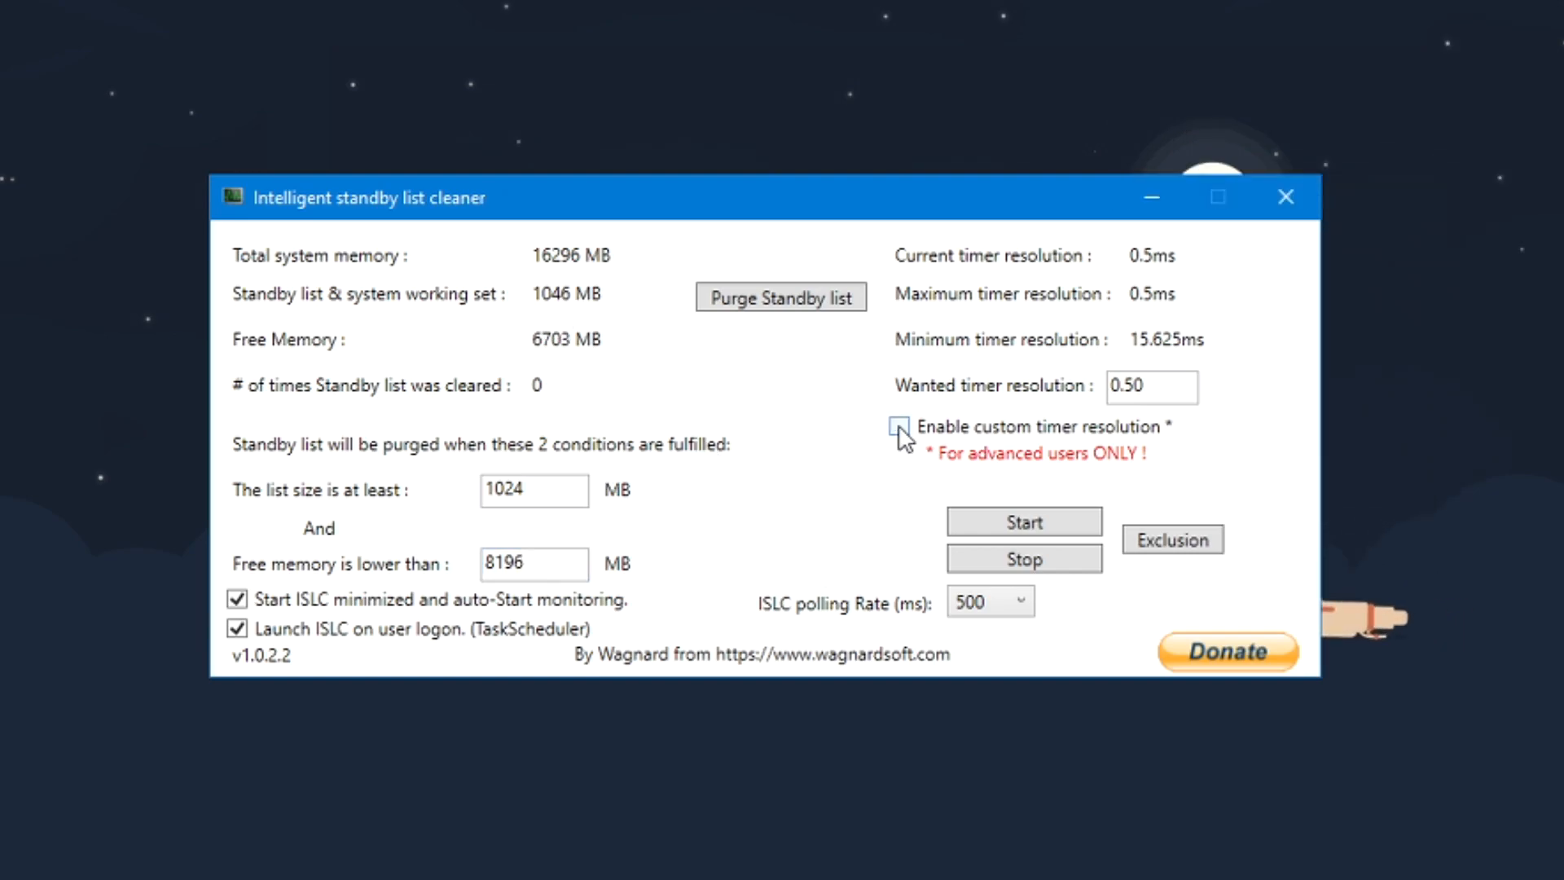
{"action": "left_click_drag", "start_coordinate": [1151, 392], "coordinate": [844, 401]}
{"action": "type", "text": ".5"}
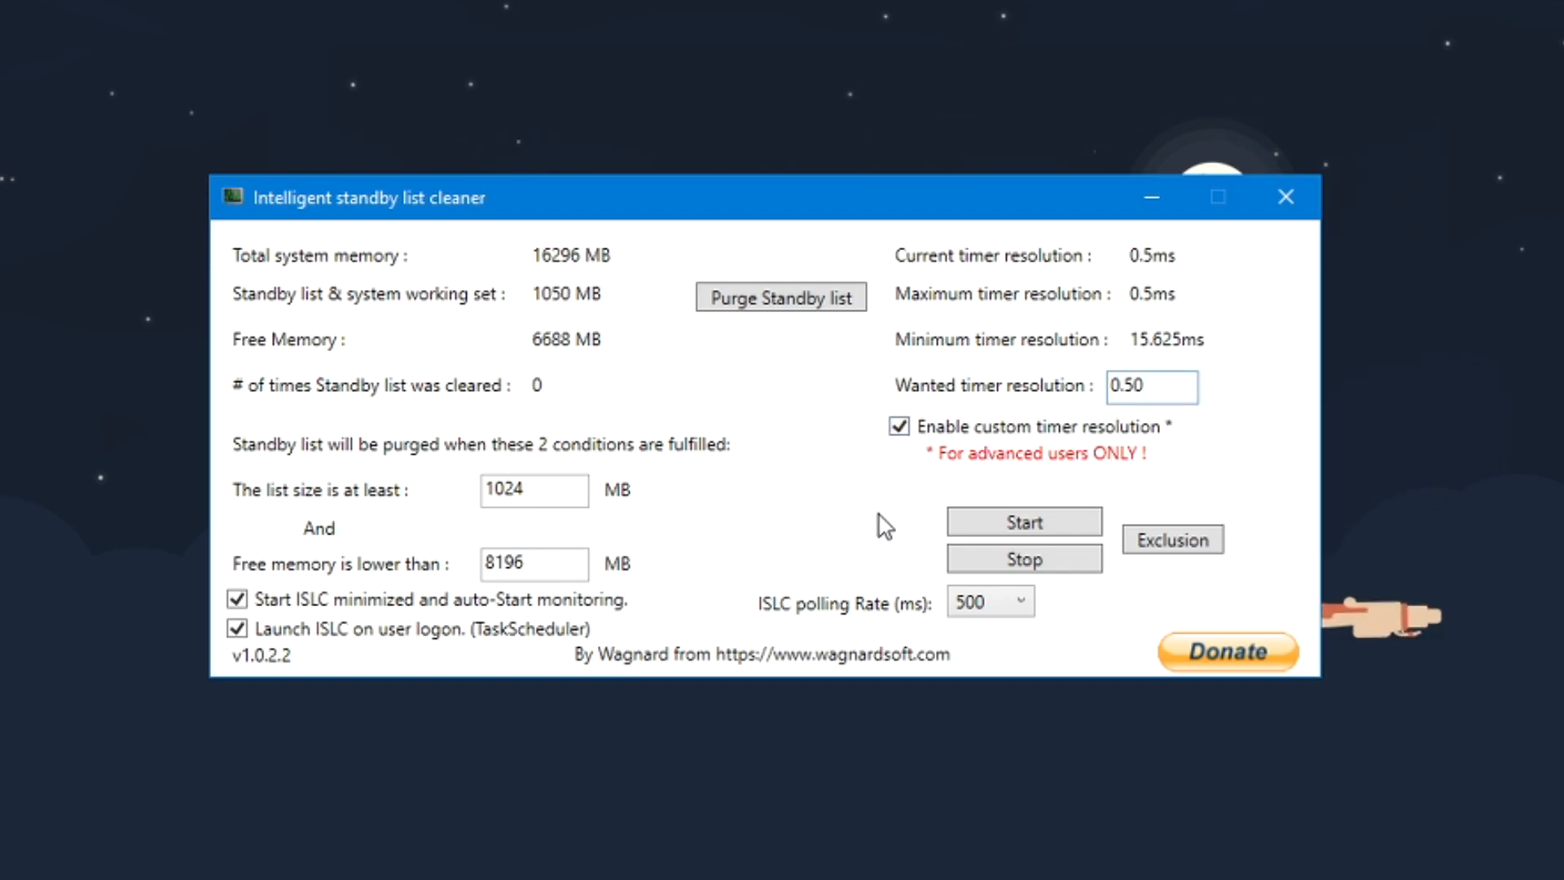
- Try the ISLC polling rate options and leave the rate at 500 ms
{"action": "left_click", "coordinate": [970, 608]}
{"action": "left_click", "coordinate": [986, 607]}
{"action": "left_click", "coordinate": [981, 607]}
{"action": "left_click", "coordinate": [988, 673]}
{"action": "left_click", "coordinate": [1000, 603]}
{"action": "left_click", "coordinate": [997, 692]}
{"action": "left_click", "coordinate": [988, 612]}
{"action": "left_click", "coordinate": [989, 689]}
{"action": "left_click", "coordinate": [992, 607]}
{"action": "left_click", "coordinate": [1000, 657]}
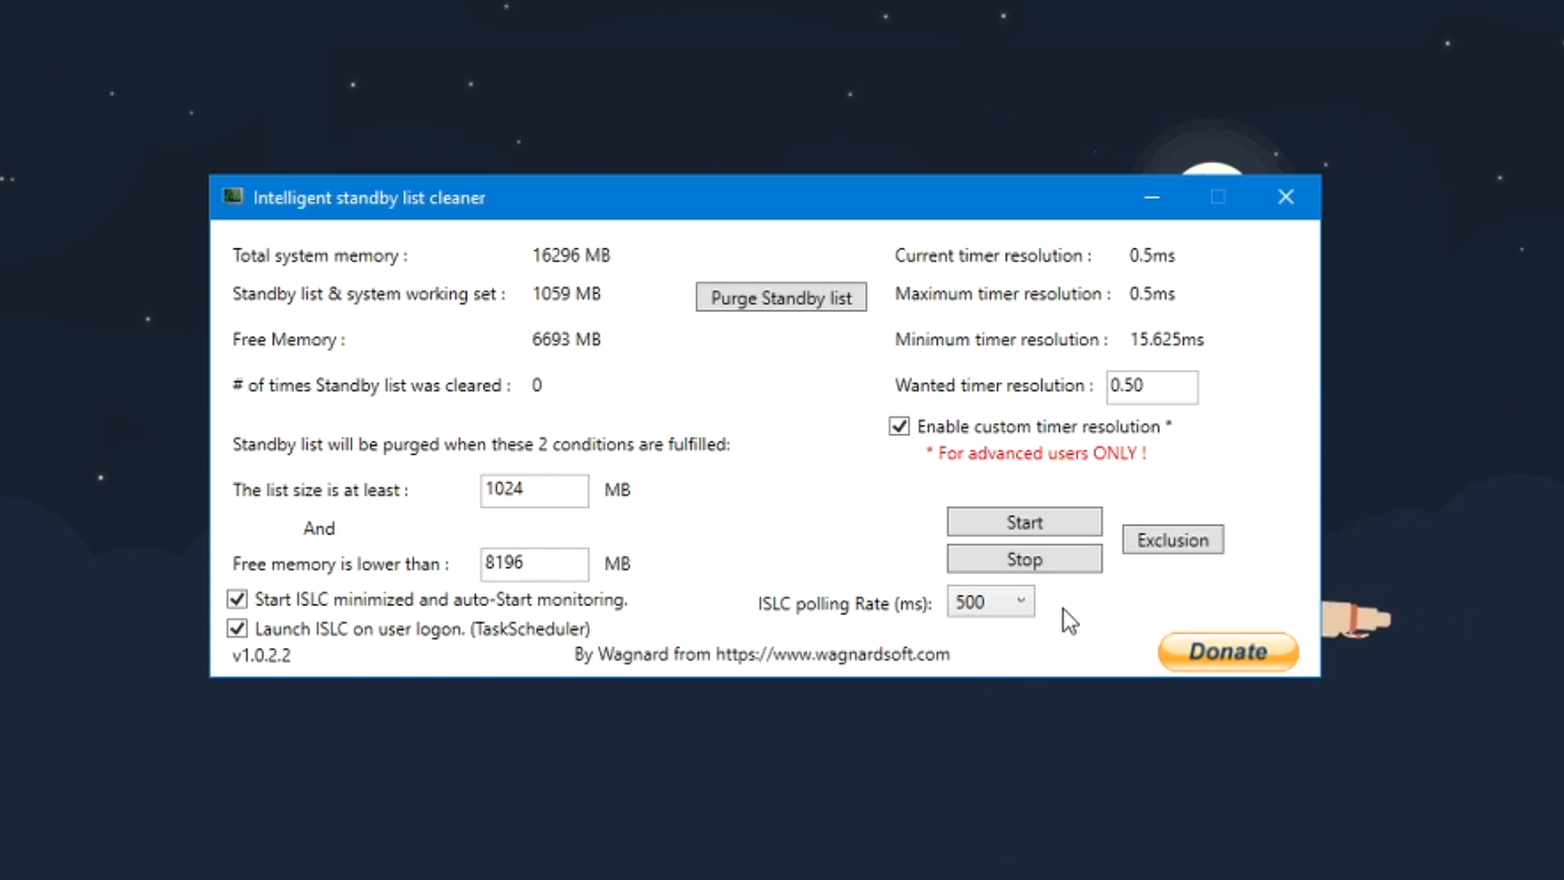
- Start ISLC monitoring and purge the standby list
{"action": "left_click", "coordinate": [1006, 521]}
{"action": "left_click", "coordinate": [780, 302]}
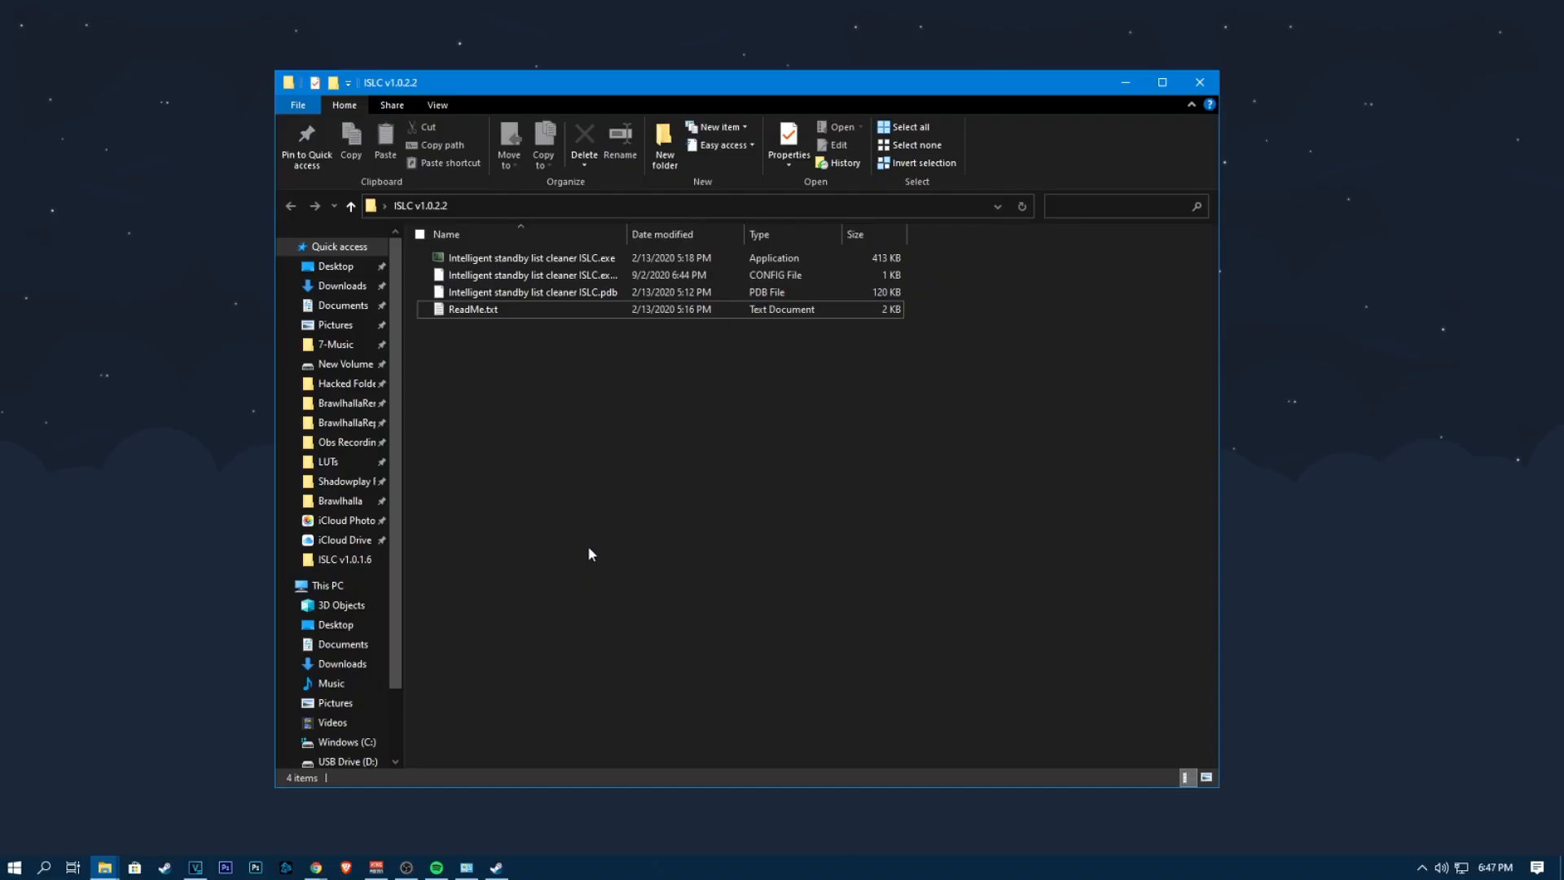
- Create a new text document in the ISLC v1.0.2.2 folder and open it
{"action": "right_click", "coordinate": [587, 476]}
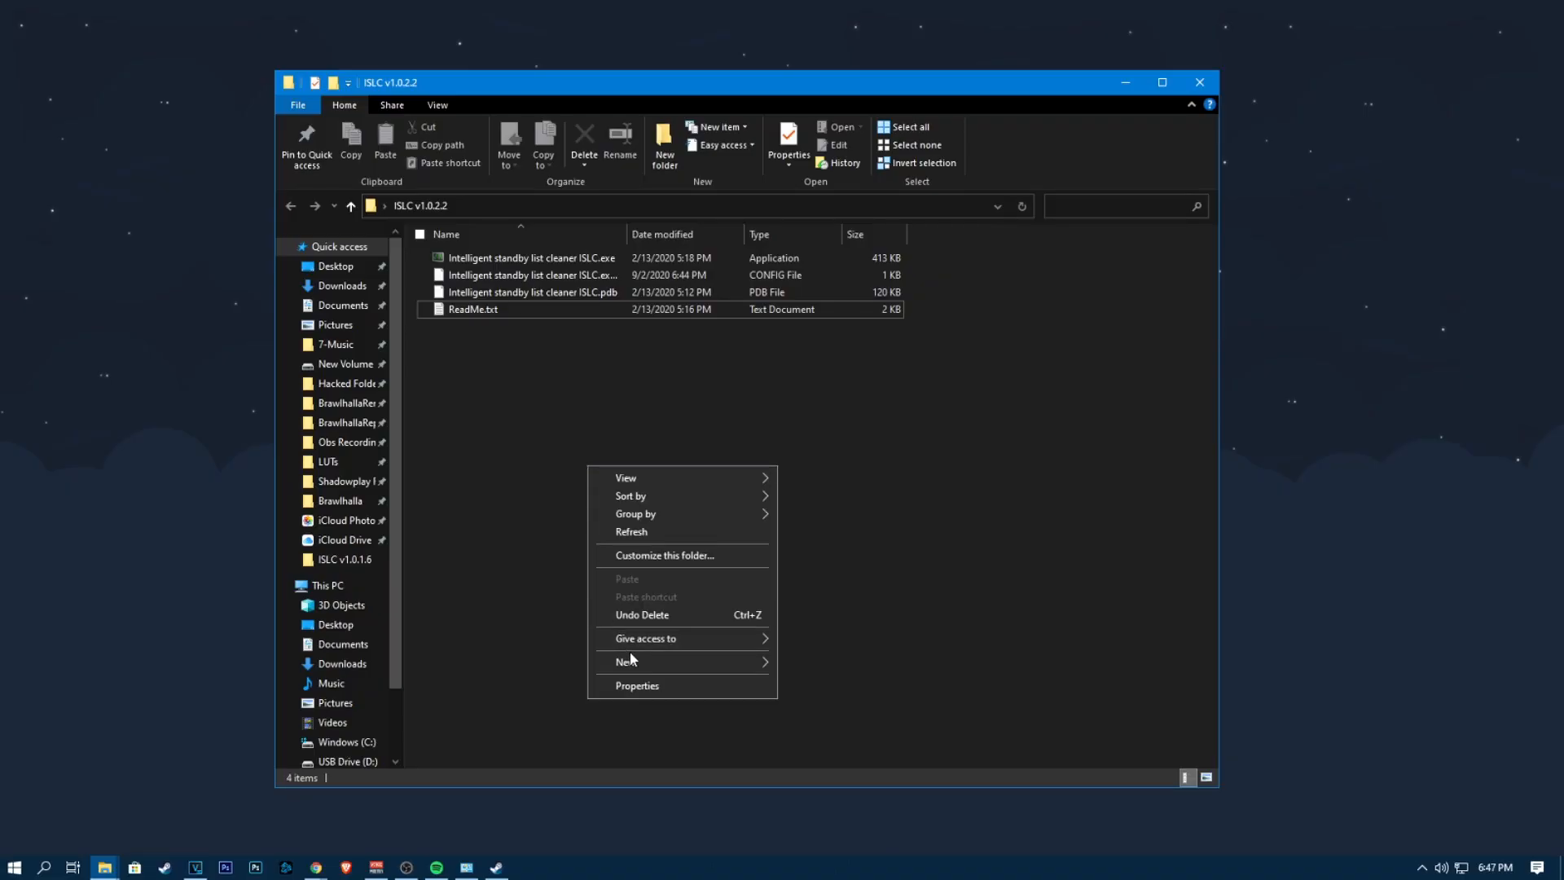
{"action": "mouse_move", "coordinate": [631, 661]}
{"action": "left_click", "coordinate": [876, 831]}
{"action": "key", "text": "Return"}
{"action": "double_click", "coordinate": [632, 314]}
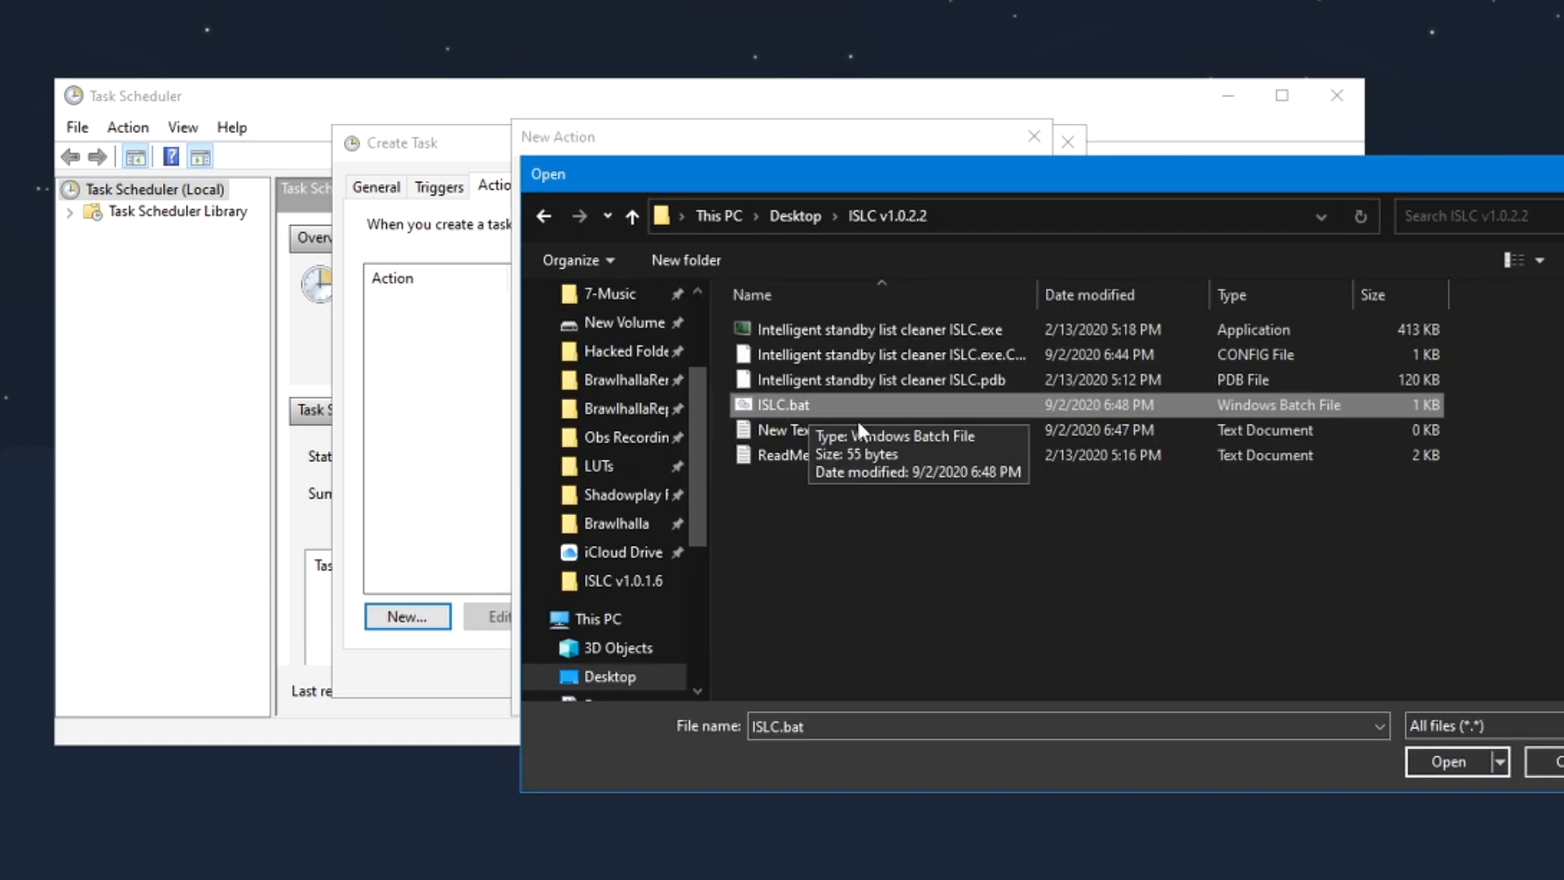
- Add a Start a program action to the scheduled task that runs ISLC.bat from the ISLC v1.0.2.2 folder
{"action": "key", "text": "Return"}
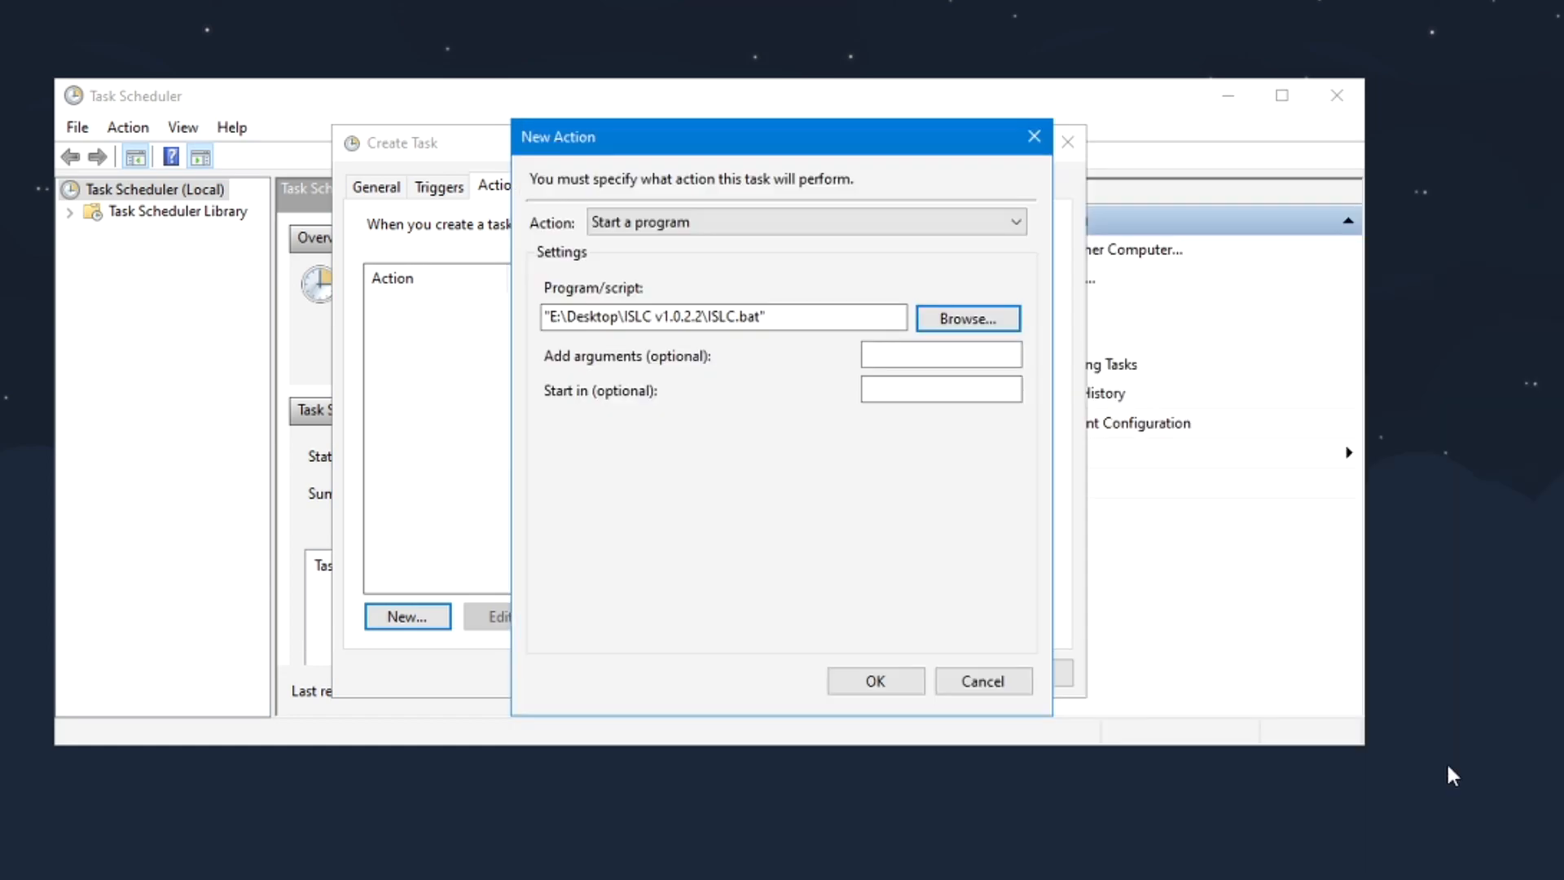
{"action": "left_click", "coordinate": [876, 681]}
{"action": "left_click", "coordinate": [574, 184]}
{"action": "left_click", "coordinate": [477, 397]}
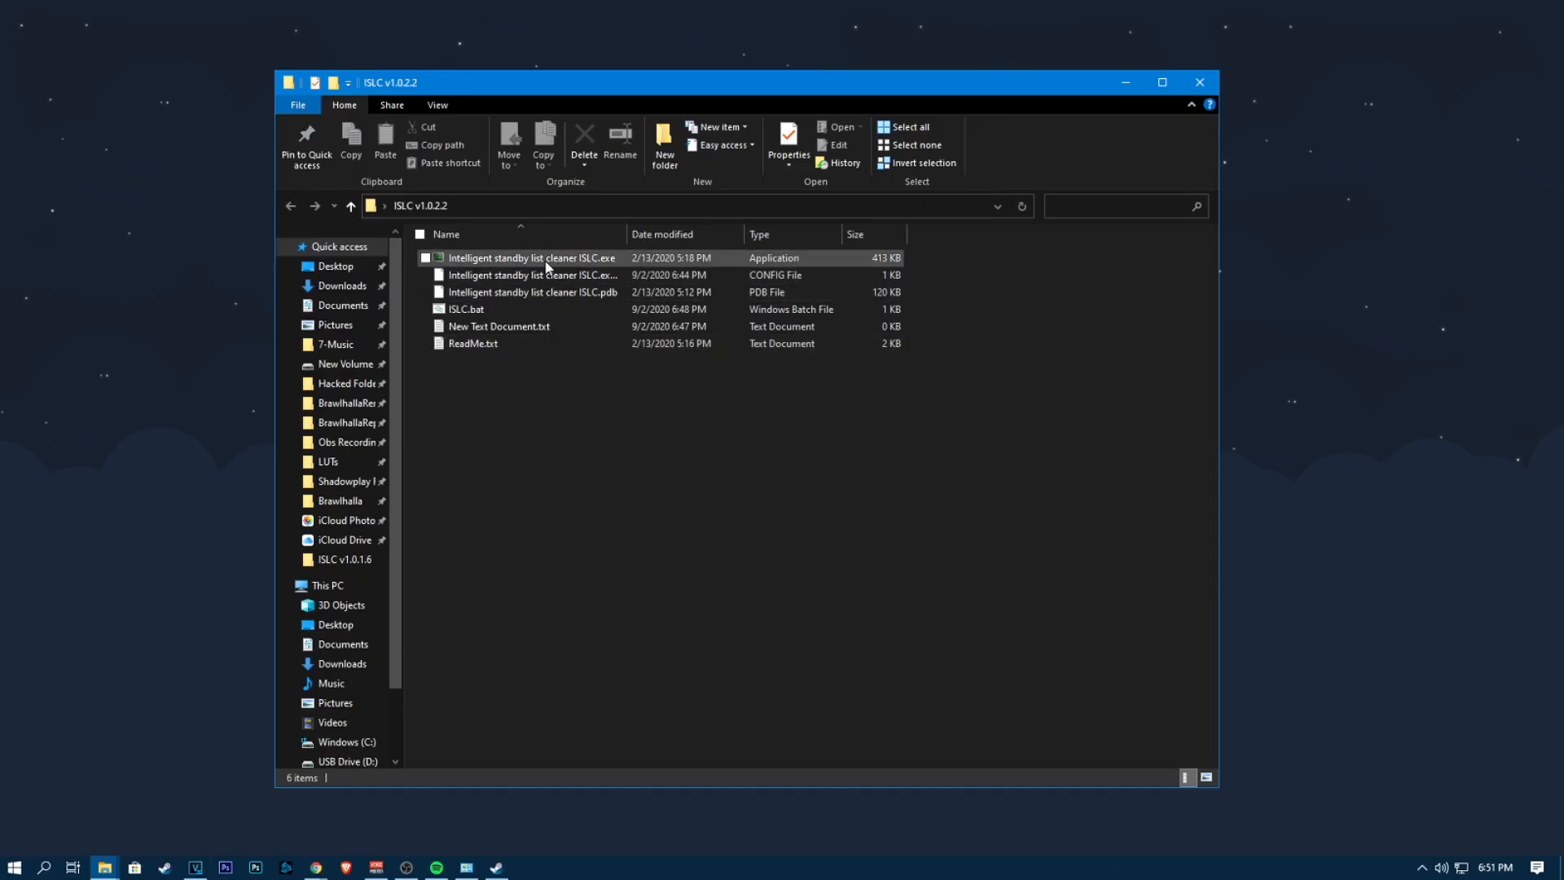
- Create a shortcut to Intelligent standby list cleaner ISLC.exe in its own folder
{"action": "left_click", "coordinate": [544, 259]}
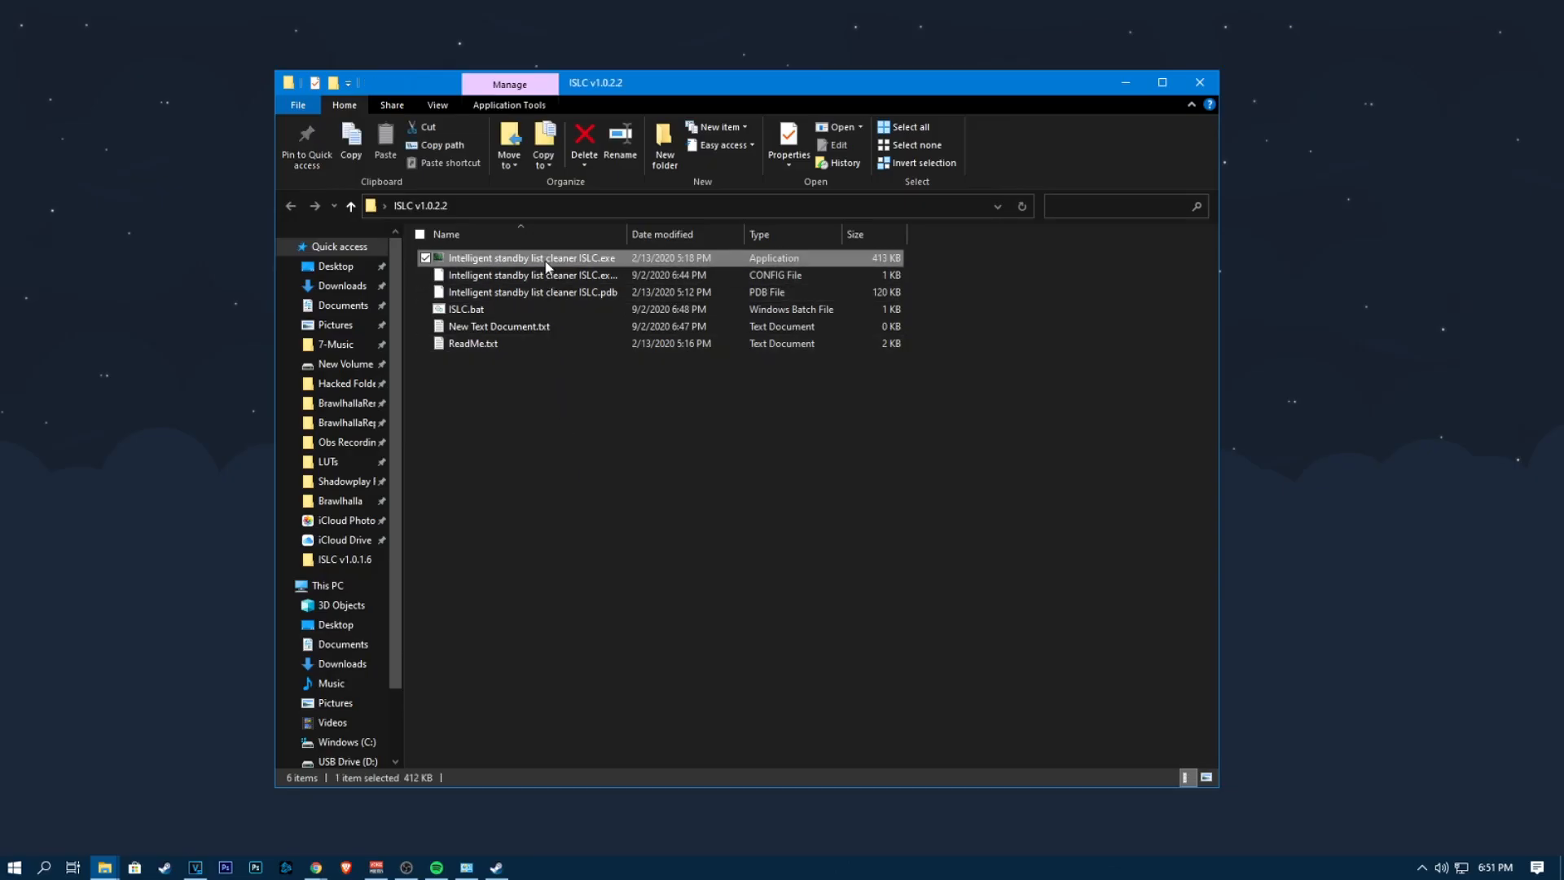
{"action": "right_click", "coordinate": [548, 266]}
{"action": "left_click", "coordinate": [637, 560]}
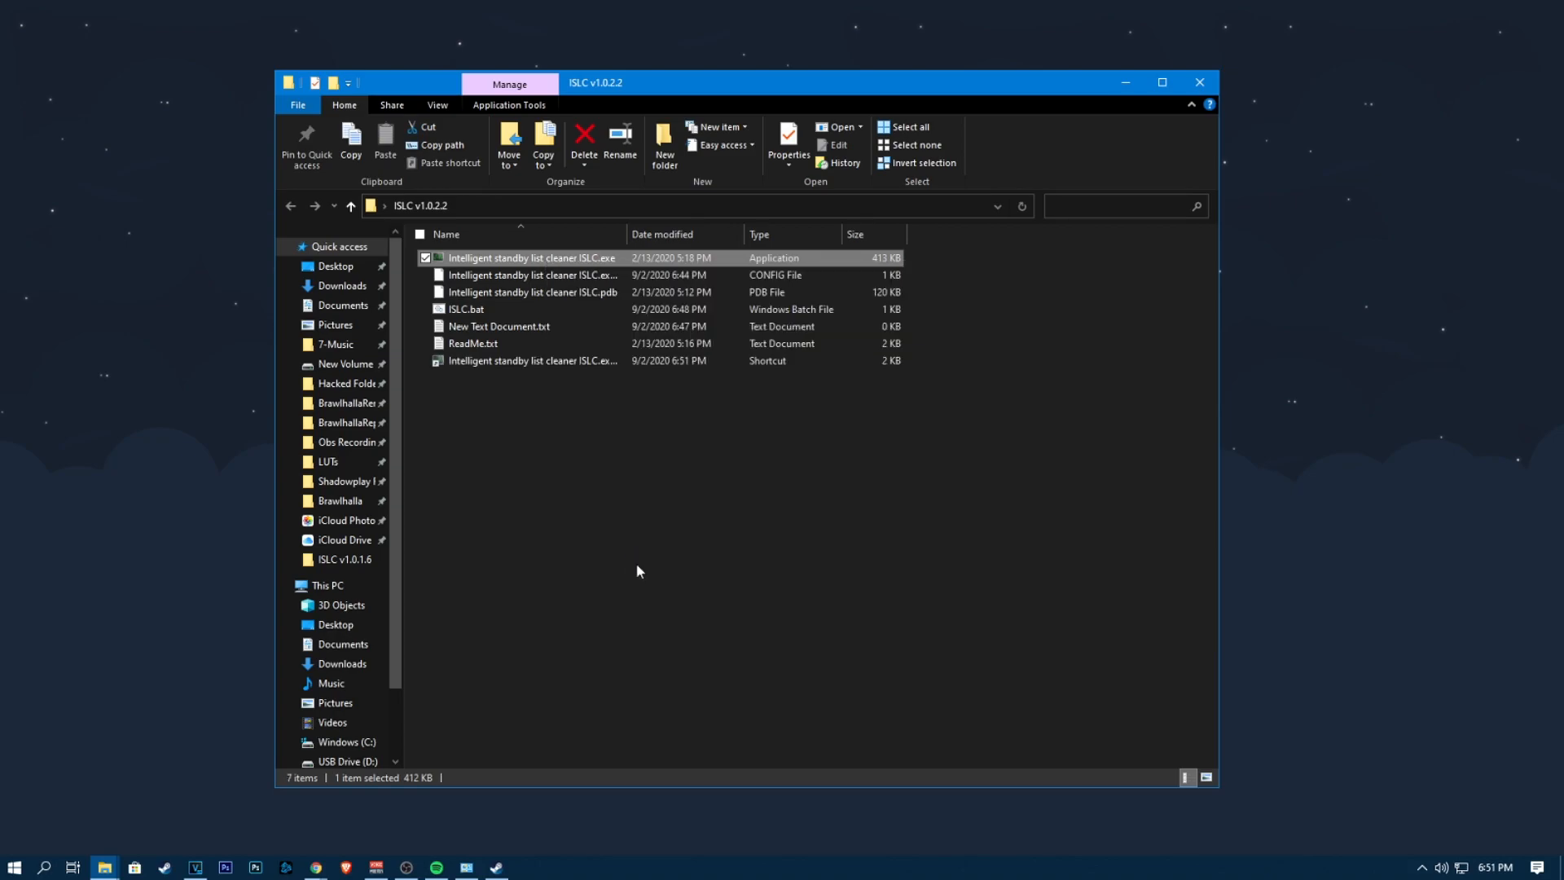
- Open the Startup folder through shell:startup and place a copy of the ISLC shortcut in it
{"action": "key", "text": "super+r"}
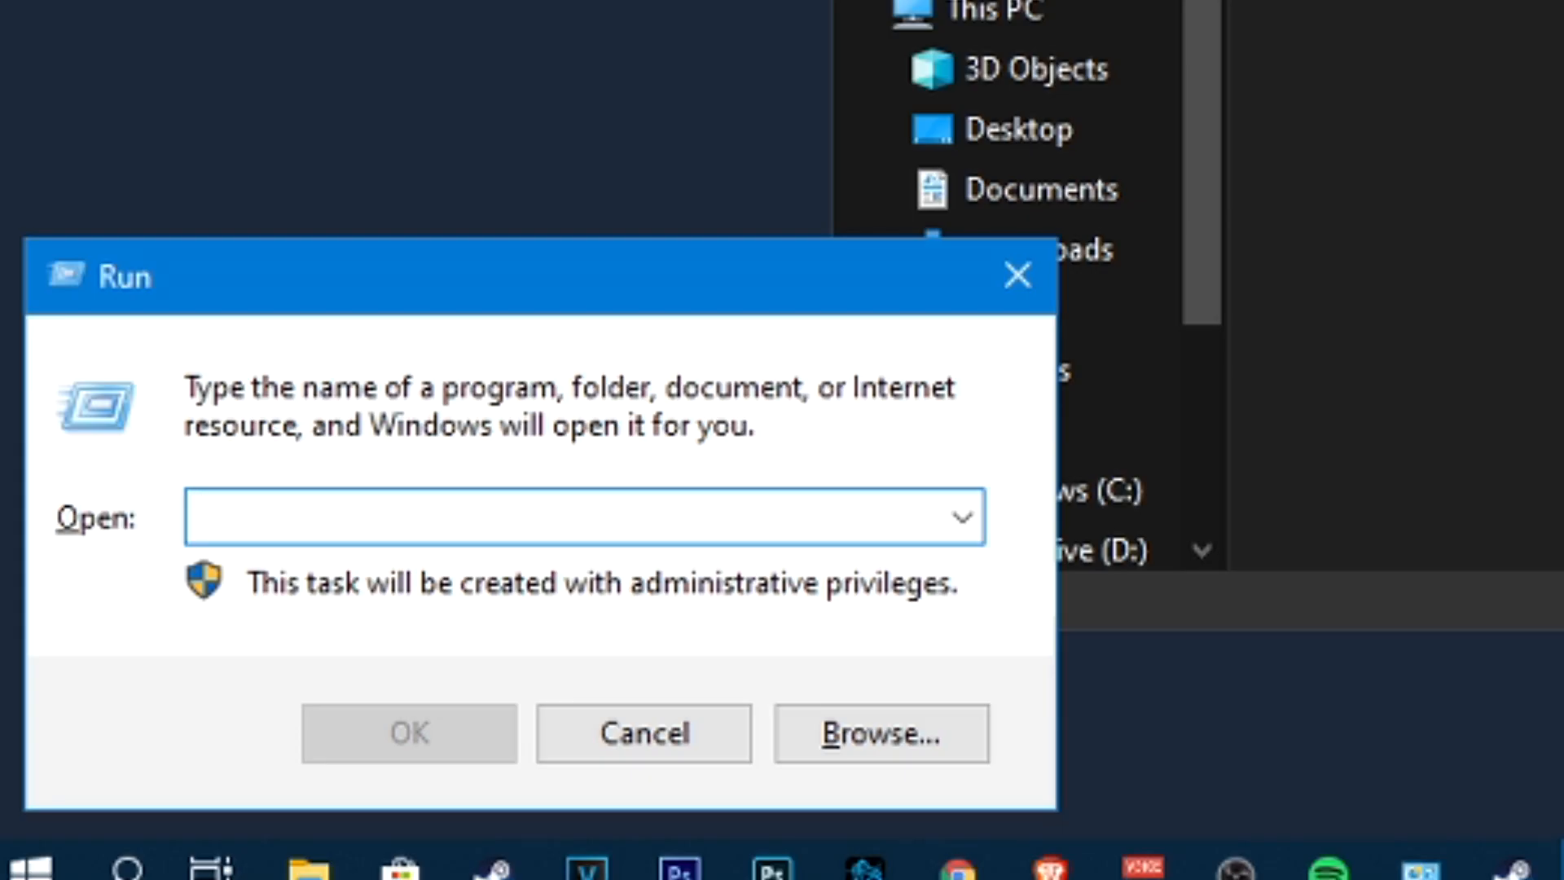
{"action": "type", "text": "shell:startup"}
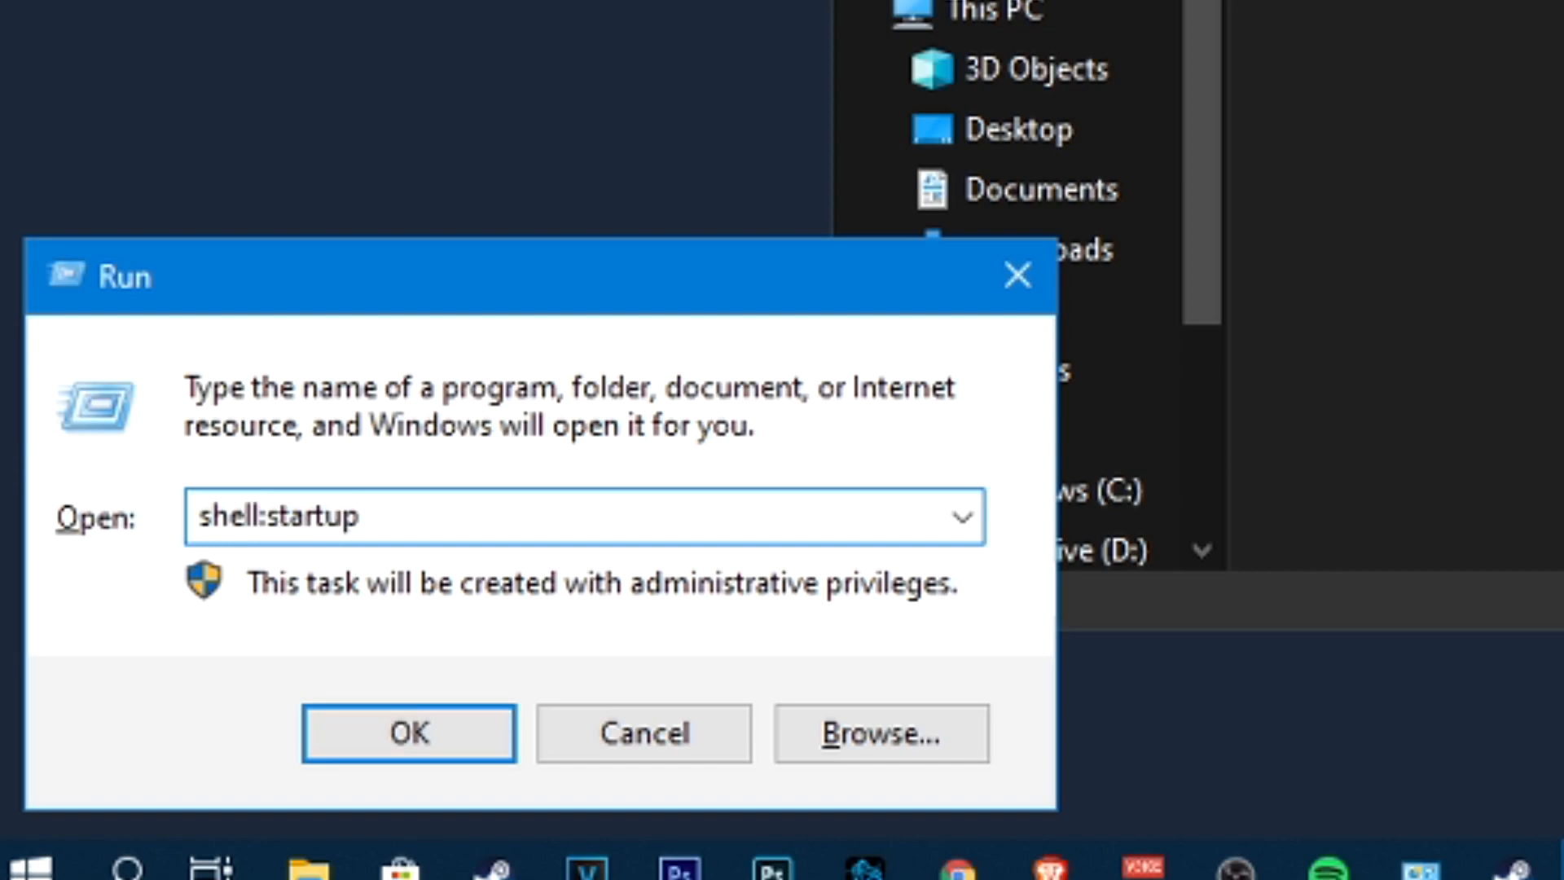
{"action": "left_click", "coordinate": [413, 738]}
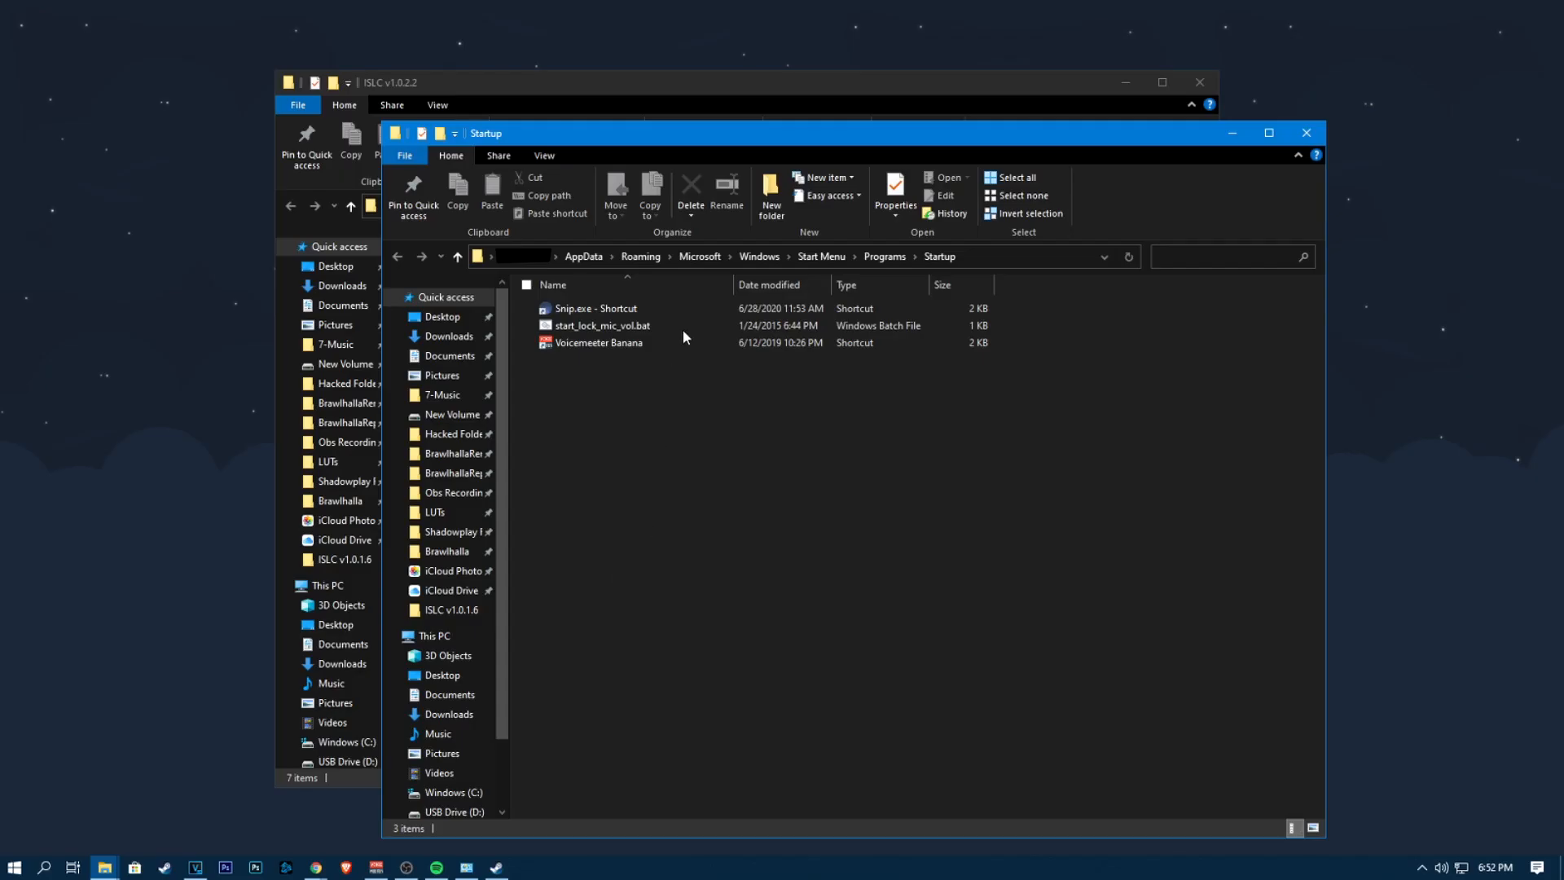
{"action": "left_click_drag", "start_coordinate": [702, 127], "coordinate": [955, 172]}
{"action": "left_click_drag", "start_coordinate": [530, 276], "coordinate": [1136, 448]}
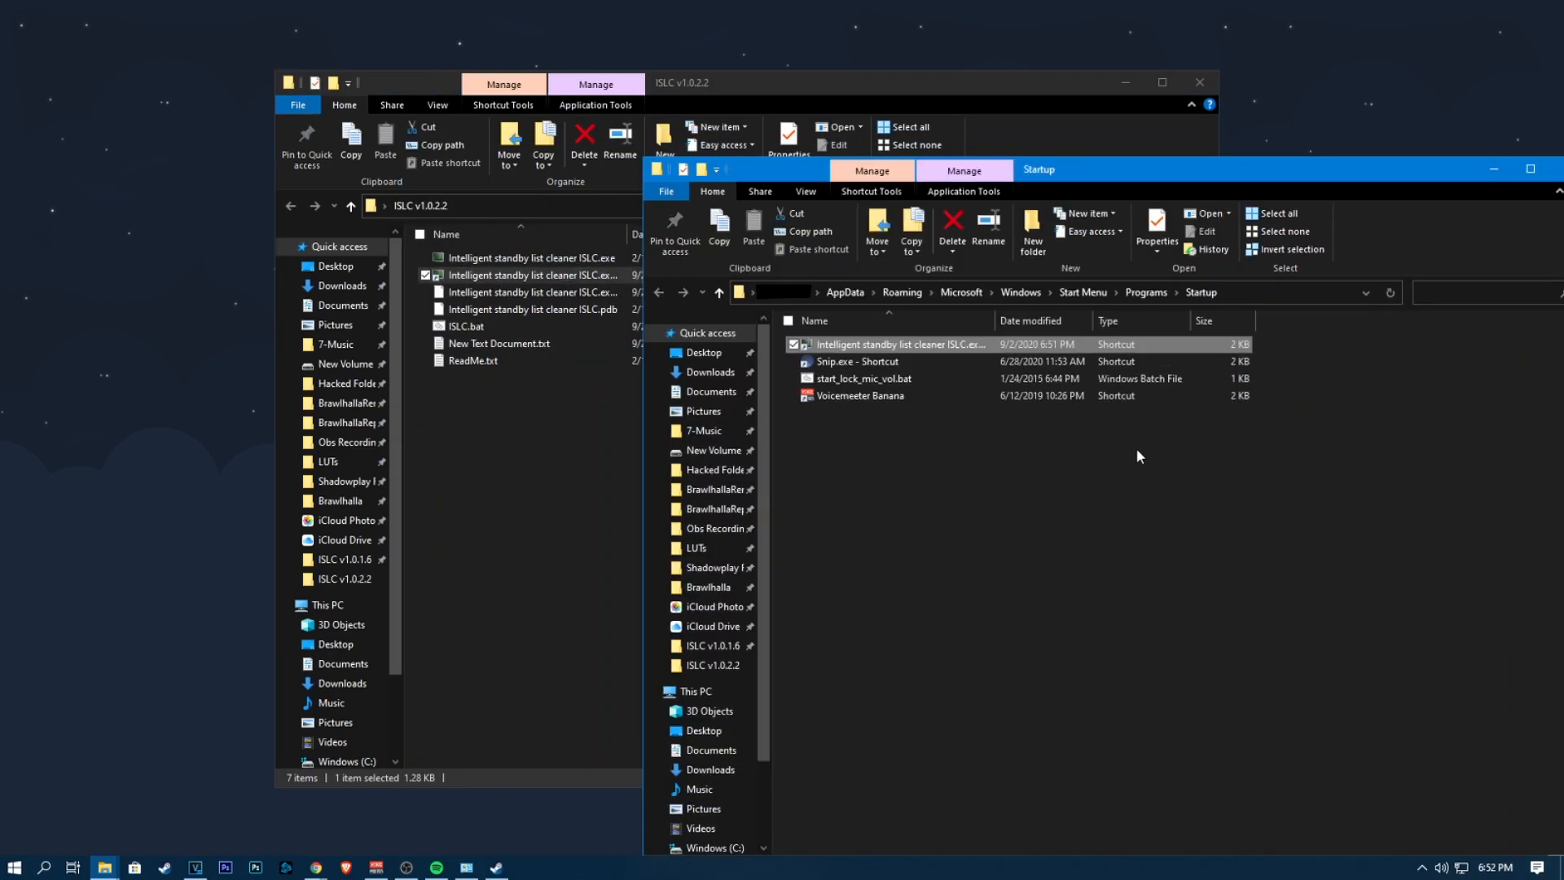
- Delete the original ISLC shortcut from the ISLC v1.0.2.2 folder
{"action": "left_click", "coordinate": [604, 427]}
{"action": "right_click", "coordinate": [603, 275]}
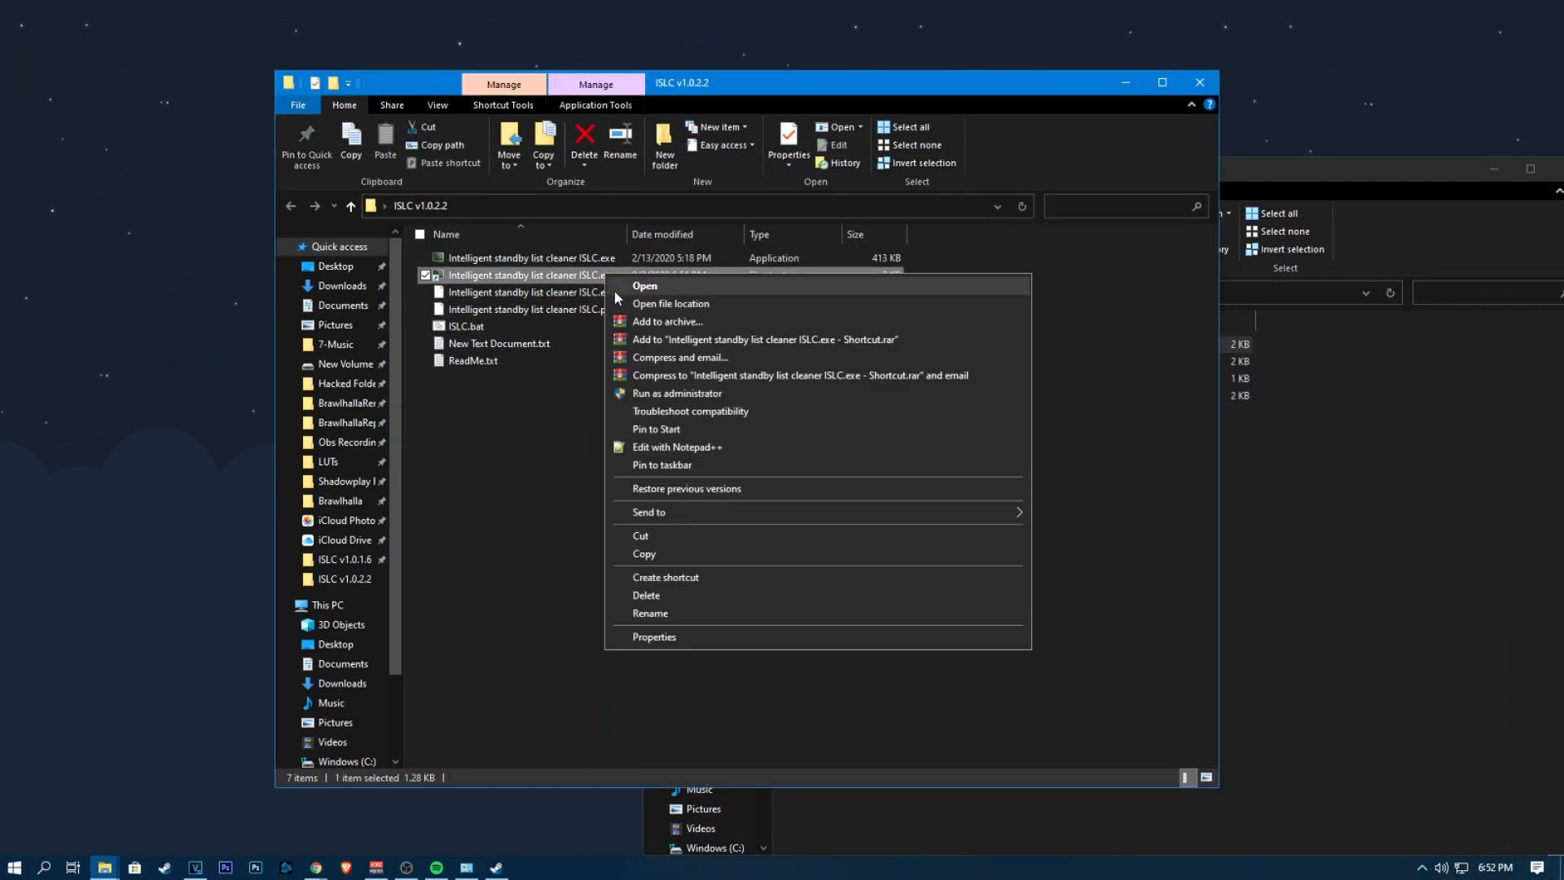
{"action": "left_click", "coordinate": [680, 594]}
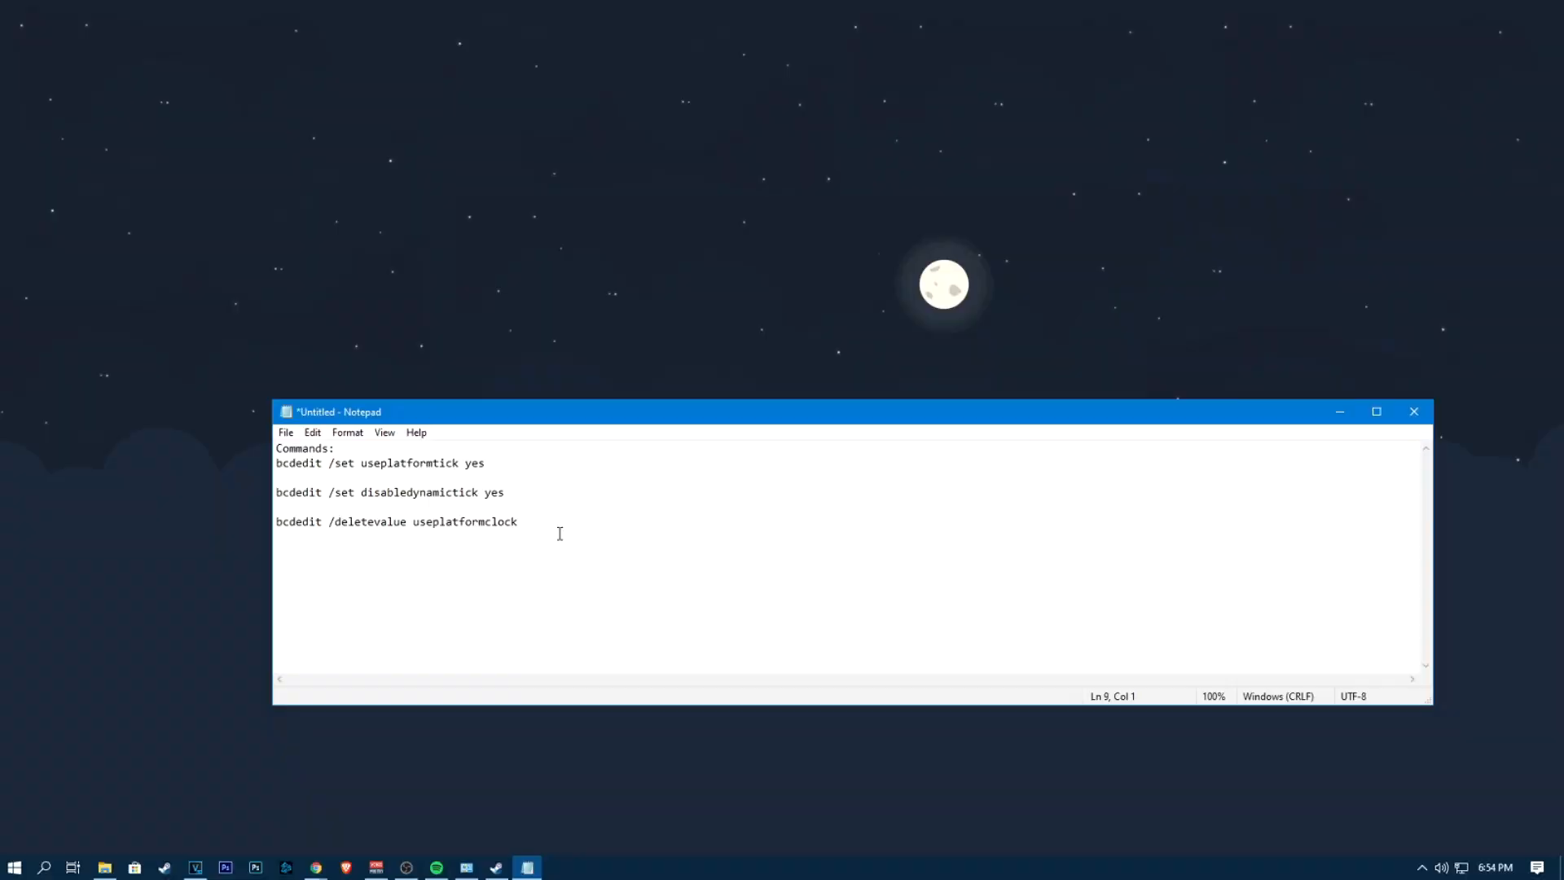
- Copy the three bcdedit commands from the Notepad note and open Command Prompt as administrator
{"action": "left_click_drag", "start_coordinate": [518, 523], "coordinate": [282, 467]}
{"action": "key", "text": "super+c"}
{"action": "left_click", "coordinate": [412, 601]}
{"action": "left_click", "coordinate": [44, 867]}
{"action": "type", "text": "cmd"}
{"action": "right_click", "coordinate": [173, 444]}
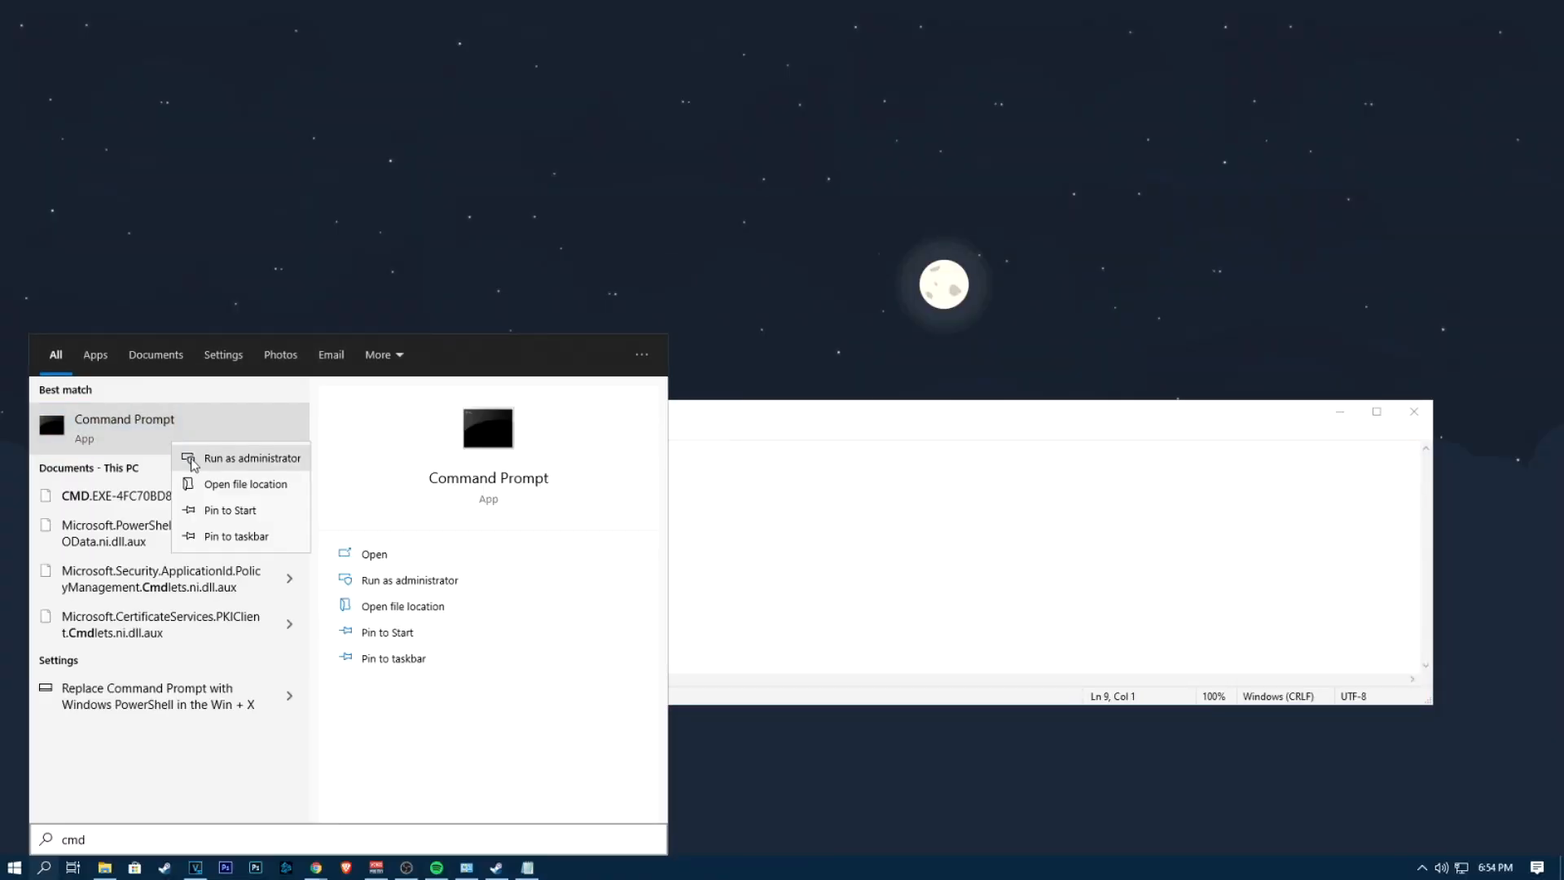
{"action": "left_click", "coordinate": [236, 461]}
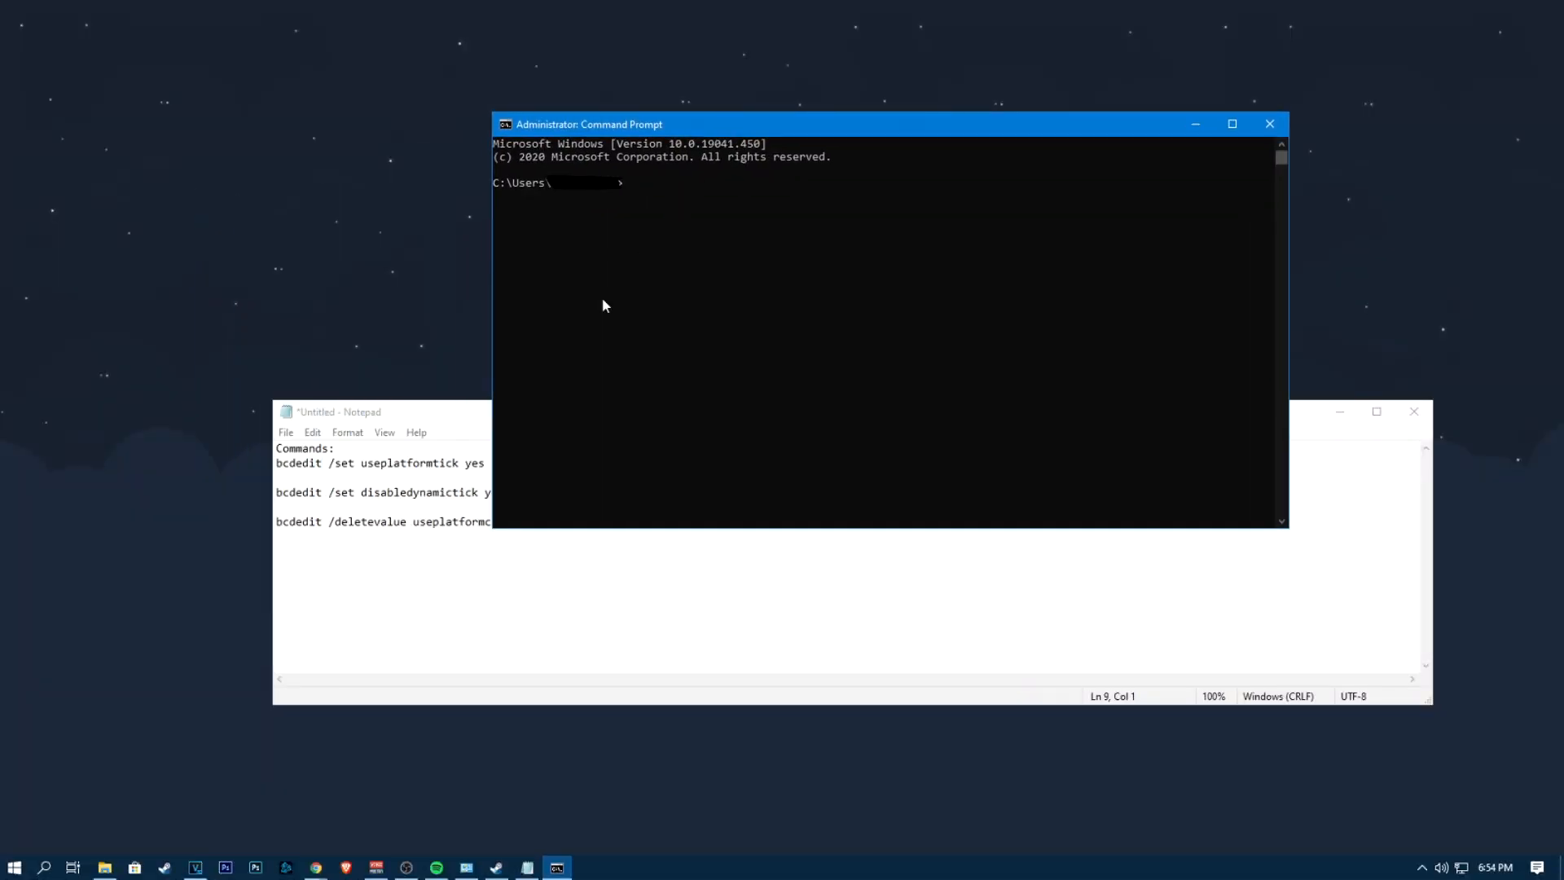
- Run the bcdedit commands that set useplatformtick yes, set disabledynamictick yes and delete the useplatformclock value
{"action": "left_click_drag", "start_coordinate": [523, 533], "coordinate": [277, 464]}
{"action": "left_click", "coordinate": [739, 284]}
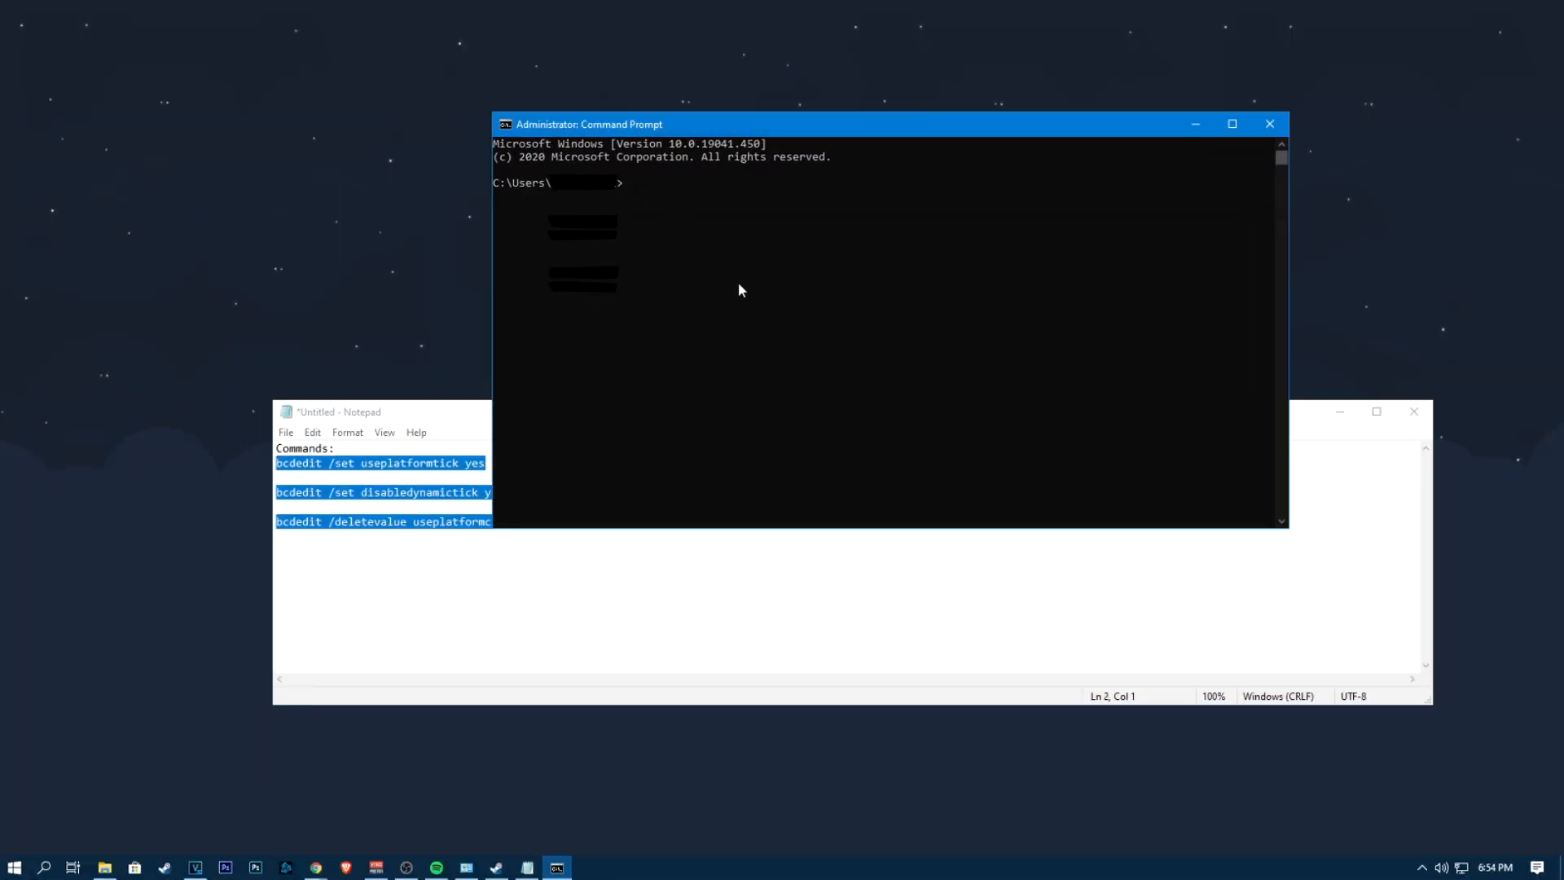
{"action": "right_click", "coordinate": [739, 284]}
{"action": "key", "text": "Return"}
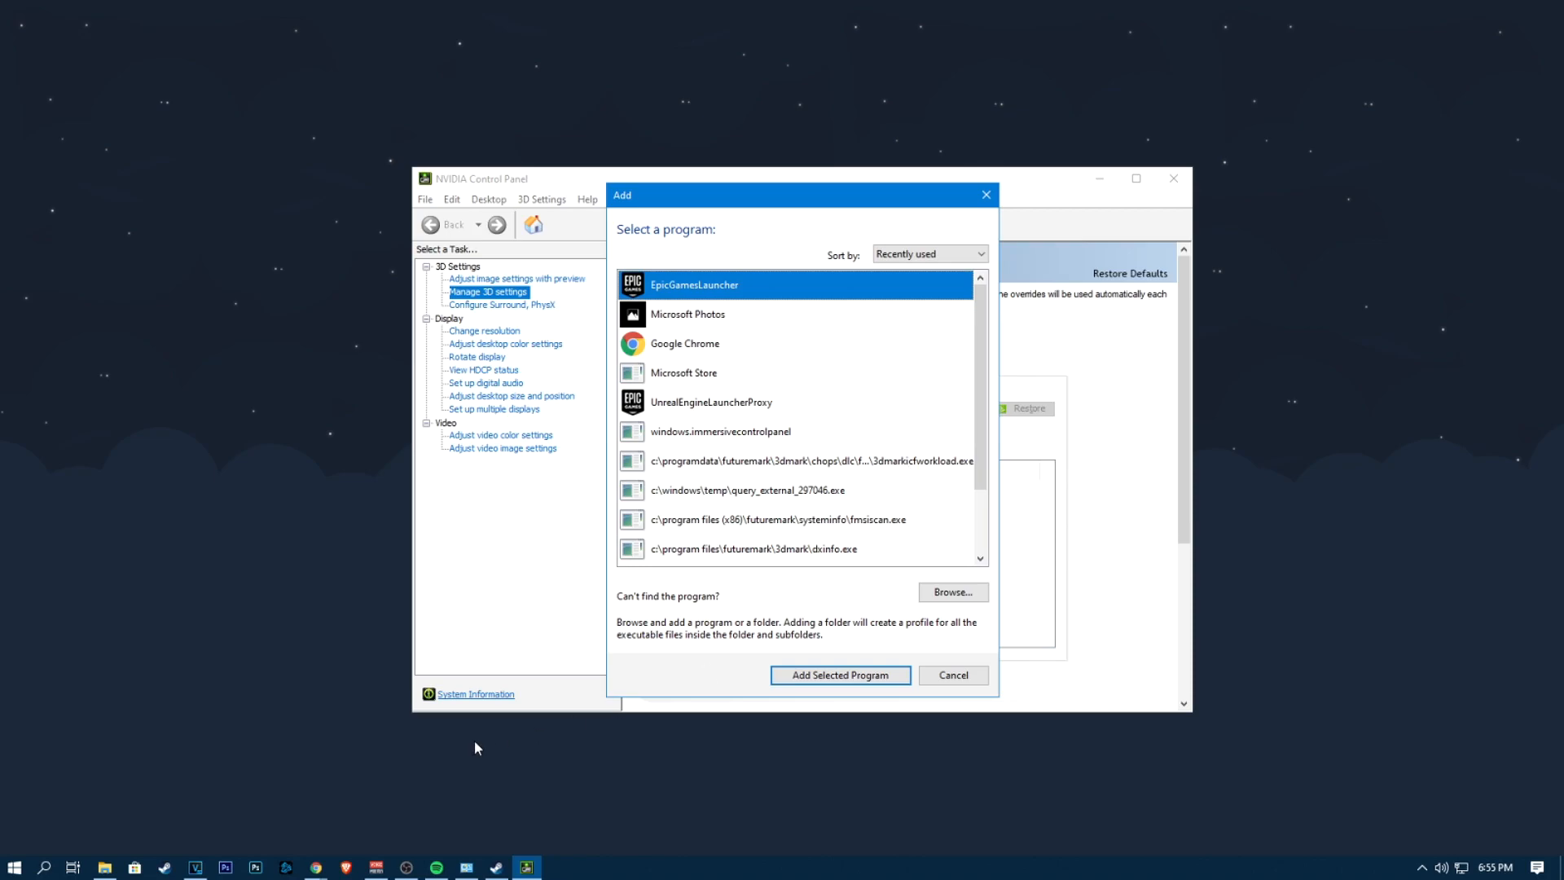
- Switch to Steam and browse to Brawlhalla's local files from the game's properties
{"action": "left_click", "coordinate": [164, 867]}
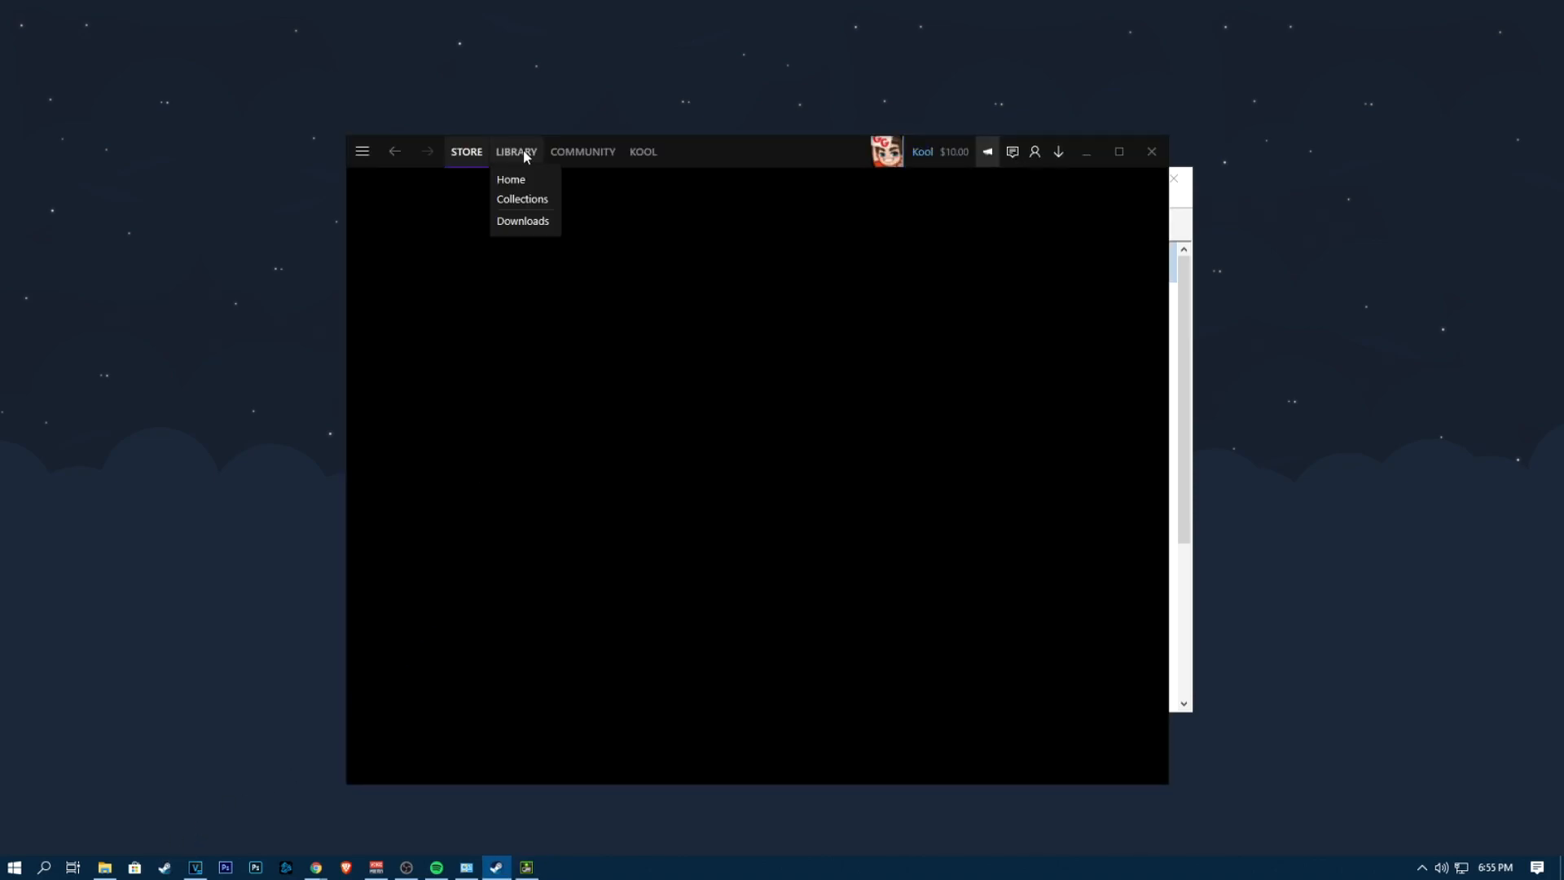
{"action": "left_click", "coordinate": [523, 152]}
{"action": "right_click", "coordinate": [486, 332]}
{"action": "left_click", "coordinate": [518, 442]}
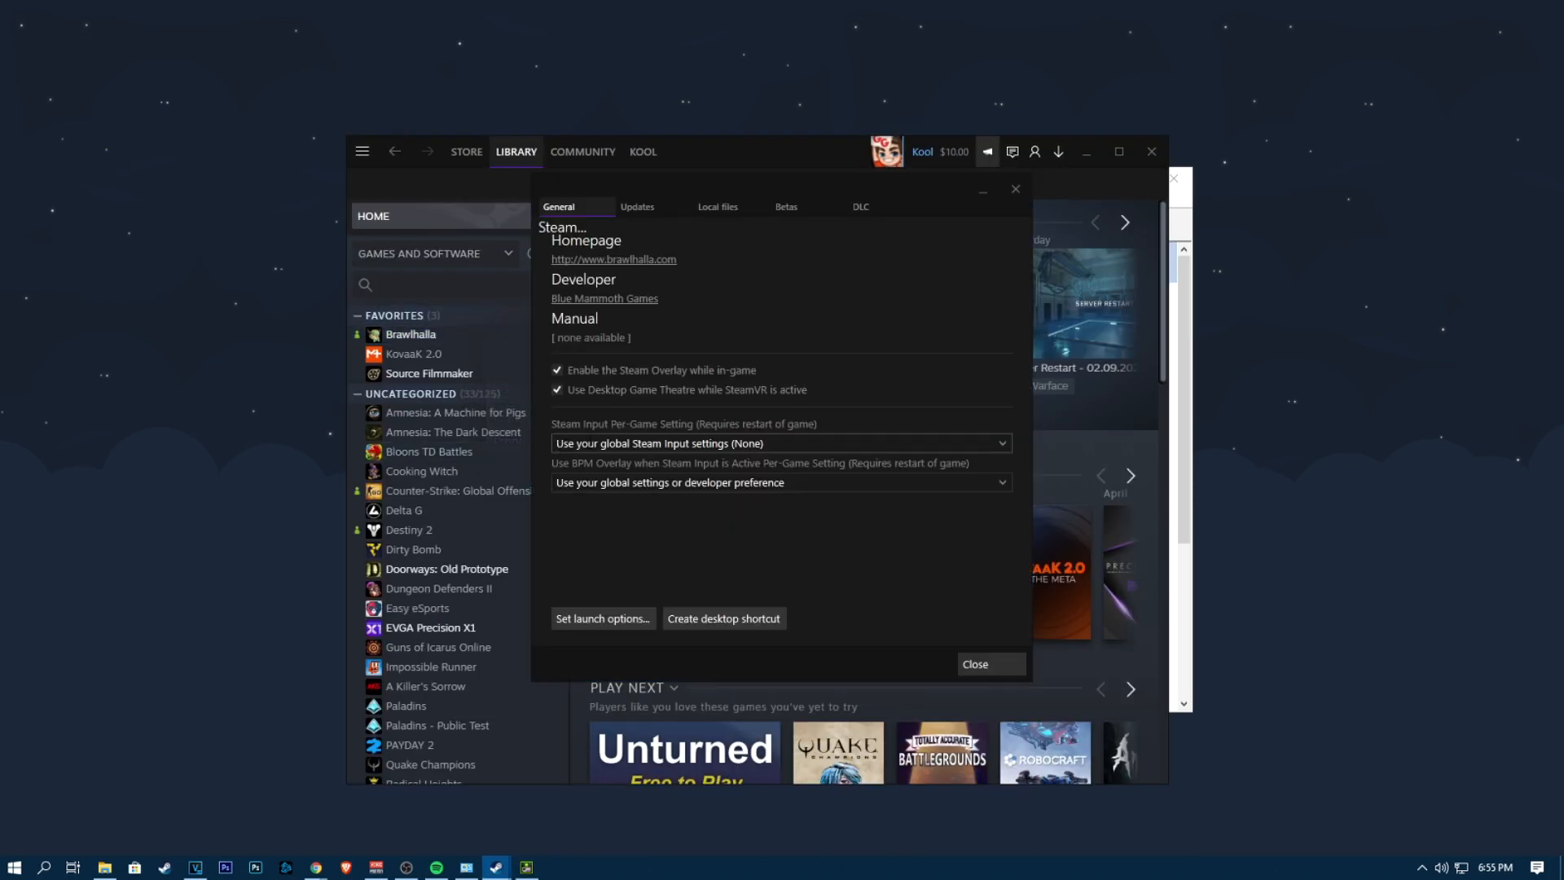
{"action": "left_click", "coordinate": [747, 207]}
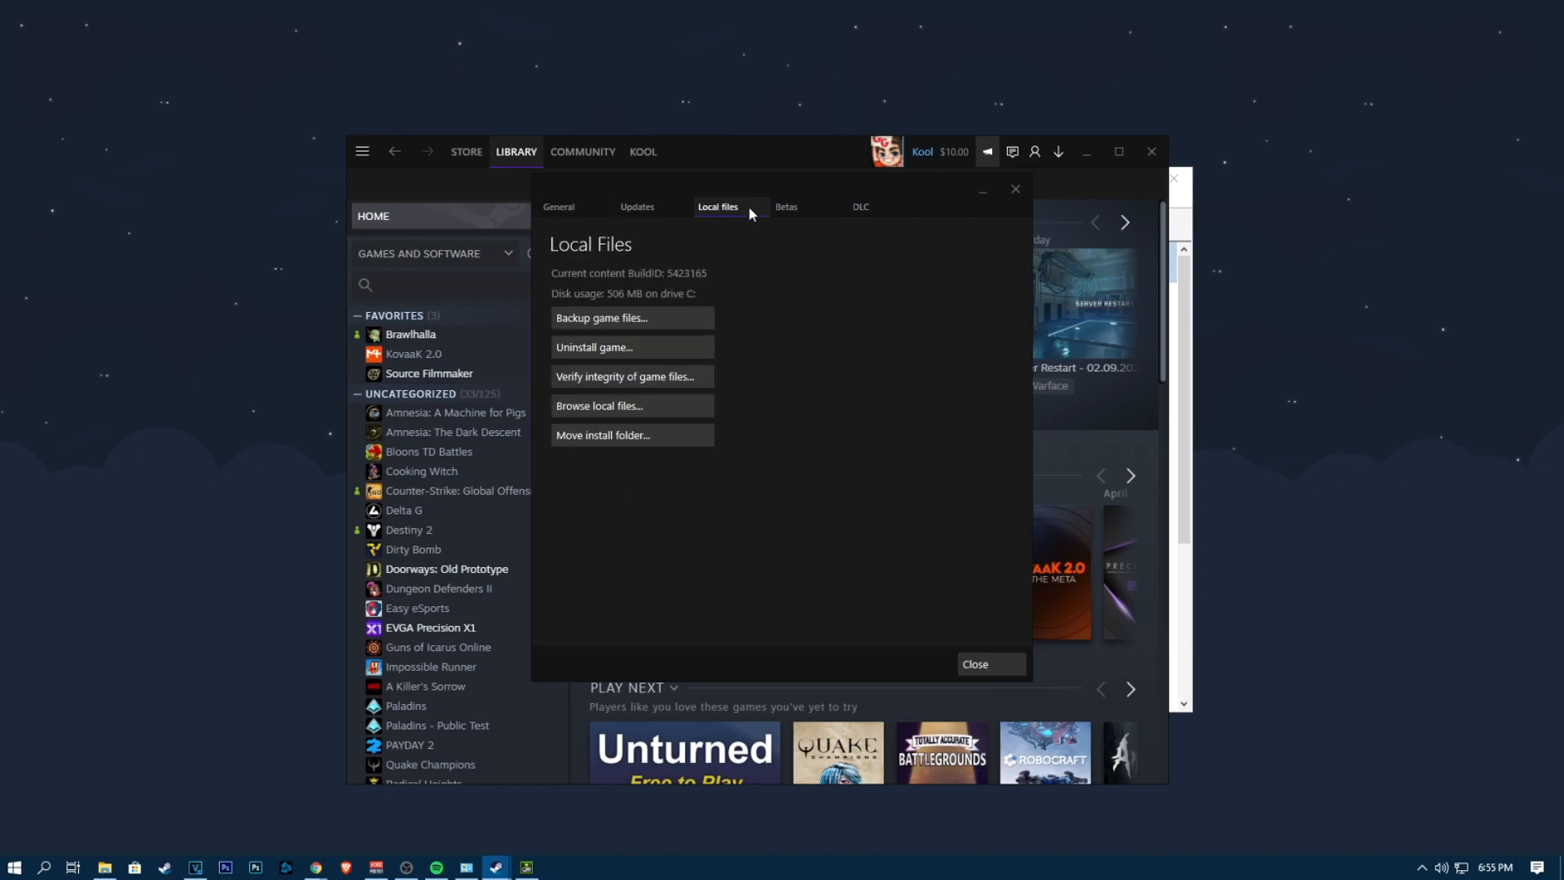
{"action": "left_click", "coordinate": [667, 402]}
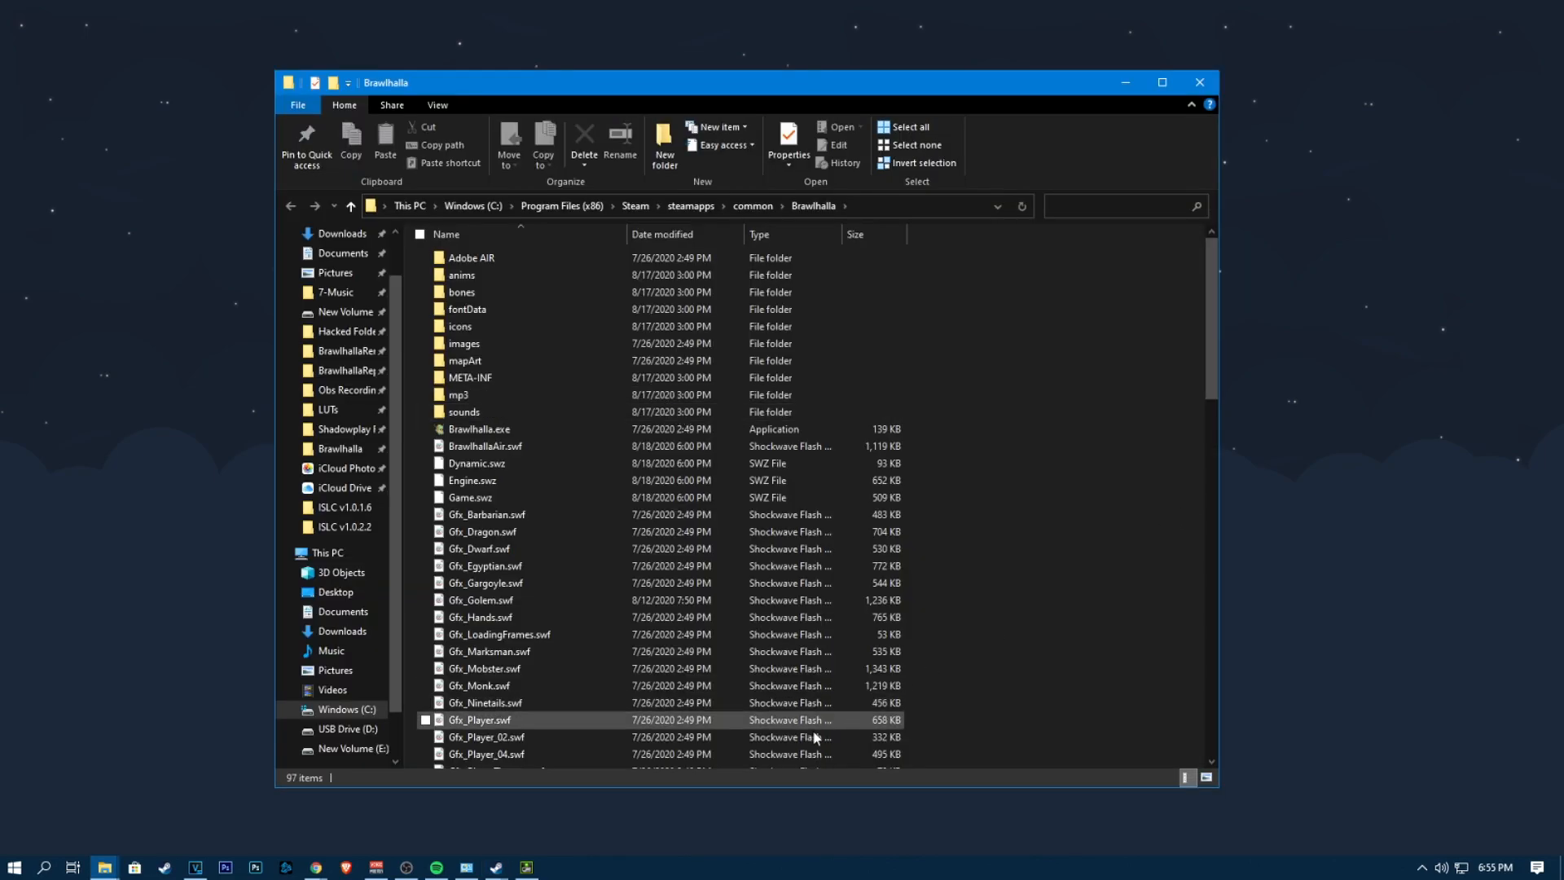
- Start browsing for a program to add in NVIDIA Control Panel and copy the Brawlhalla folder's path from File Explorer
{"action": "left_click", "coordinate": [526, 867]}
{"action": "left_click", "coordinate": [1267, 643]}
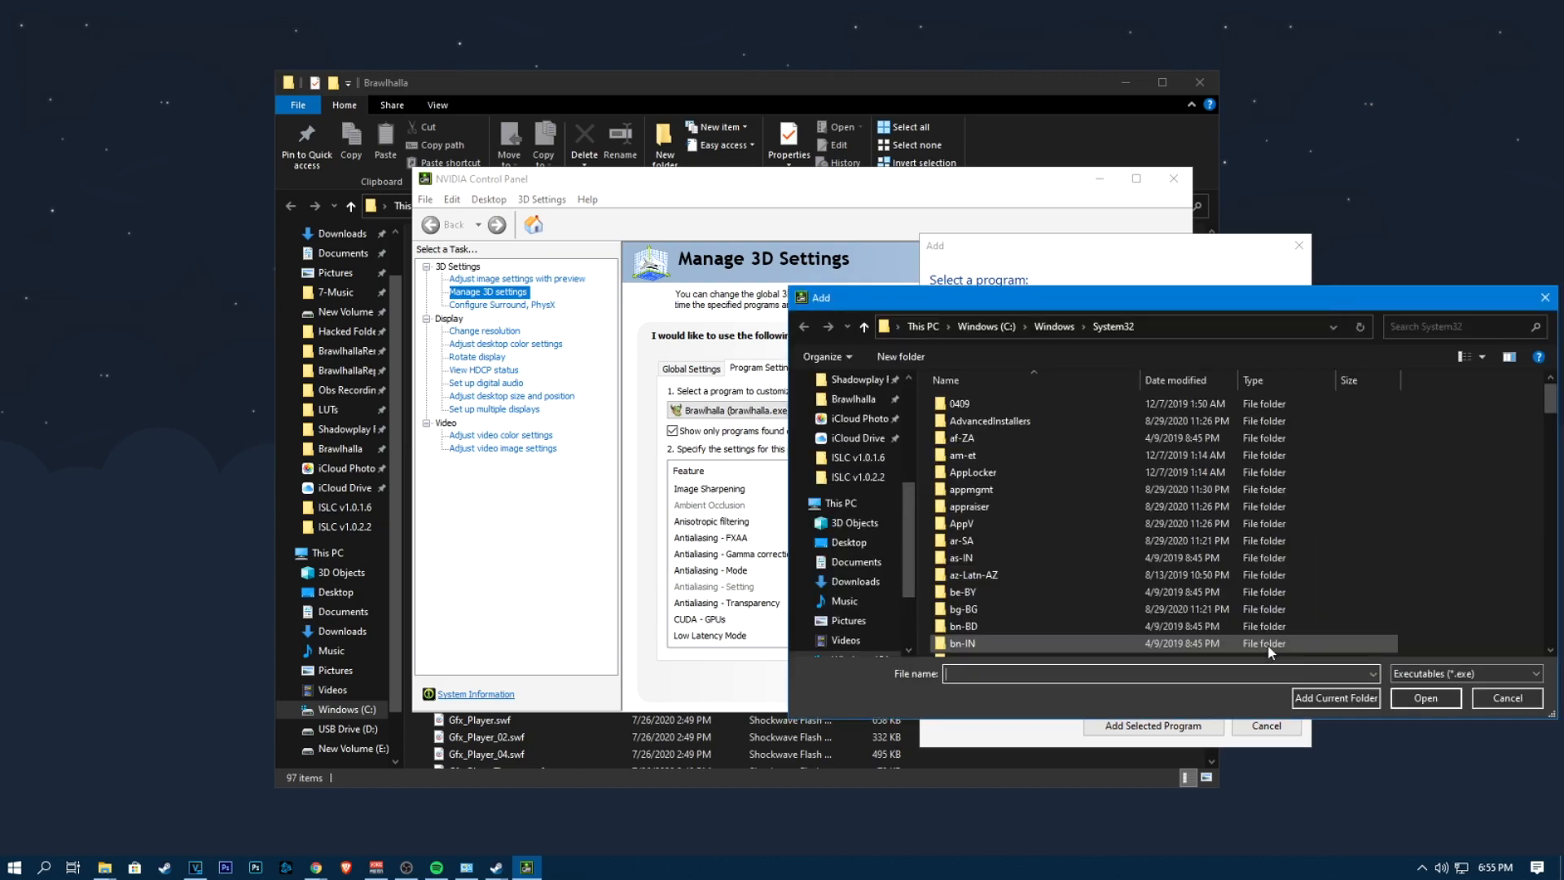
{"action": "left_click", "coordinate": [824, 207]}
{"action": "key", "text": "ctrl+c"}
{"action": "right_click", "coordinate": [825, 209]}
{"action": "left_click", "coordinate": [859, 257]}
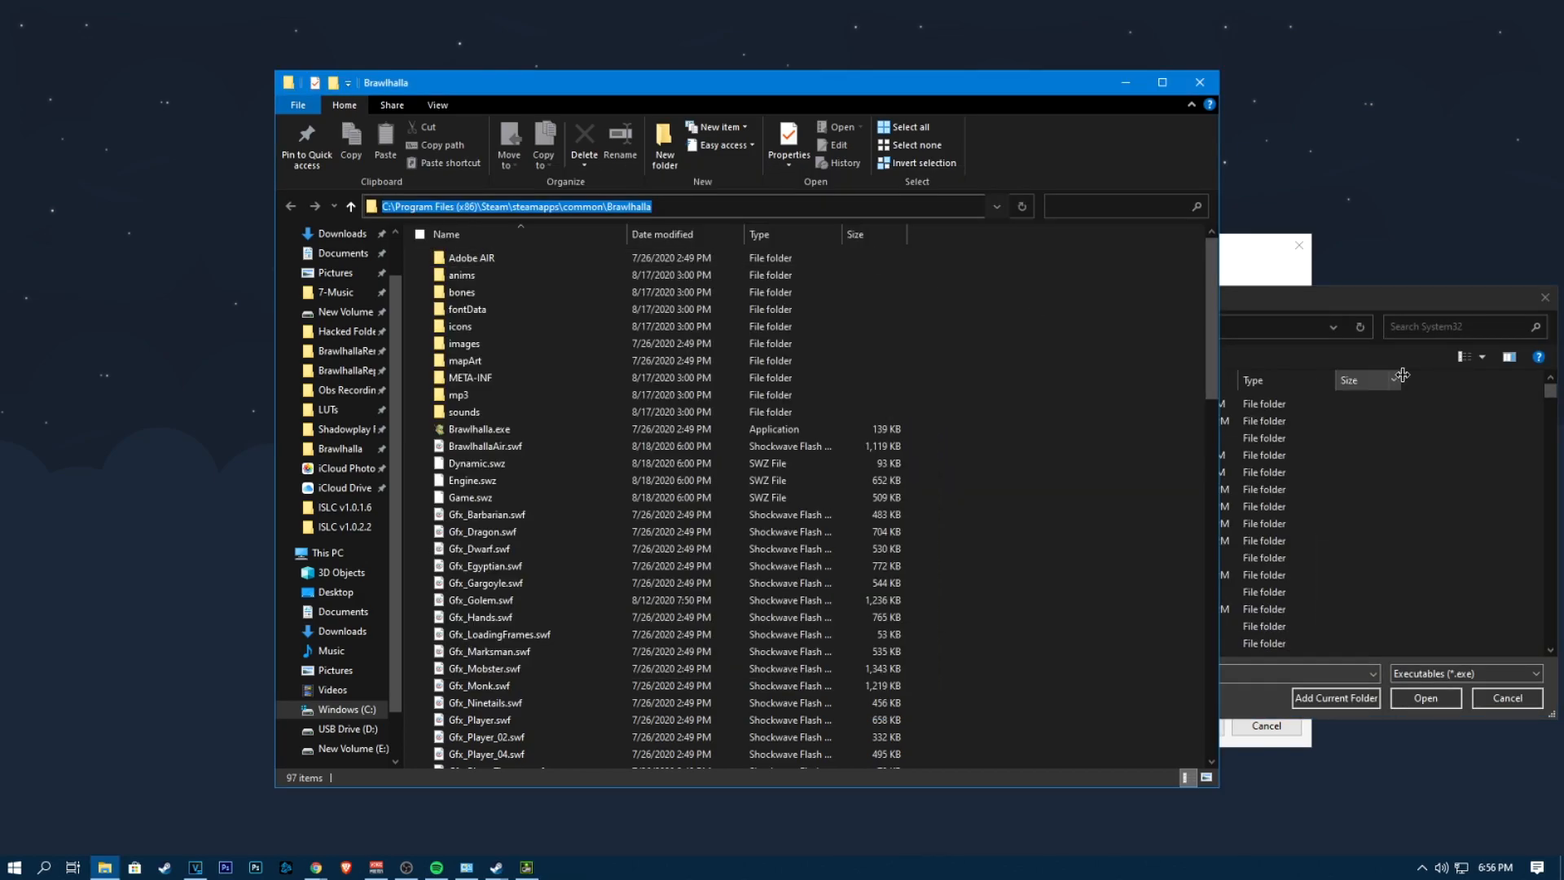
- Go to C:\Program Files (x86)\Steam\steamapps\common\Brawlhalla and add Brawlhalla.exe to the NVIDIA program settings
{"action": "left_click", "coordinate": [1307, 335]}
{"action": "left_click", "coordinate": [1304, 327]}
{"action": "key", "text": "ctrl+v"}
{"action": "key", "text": "Return"}
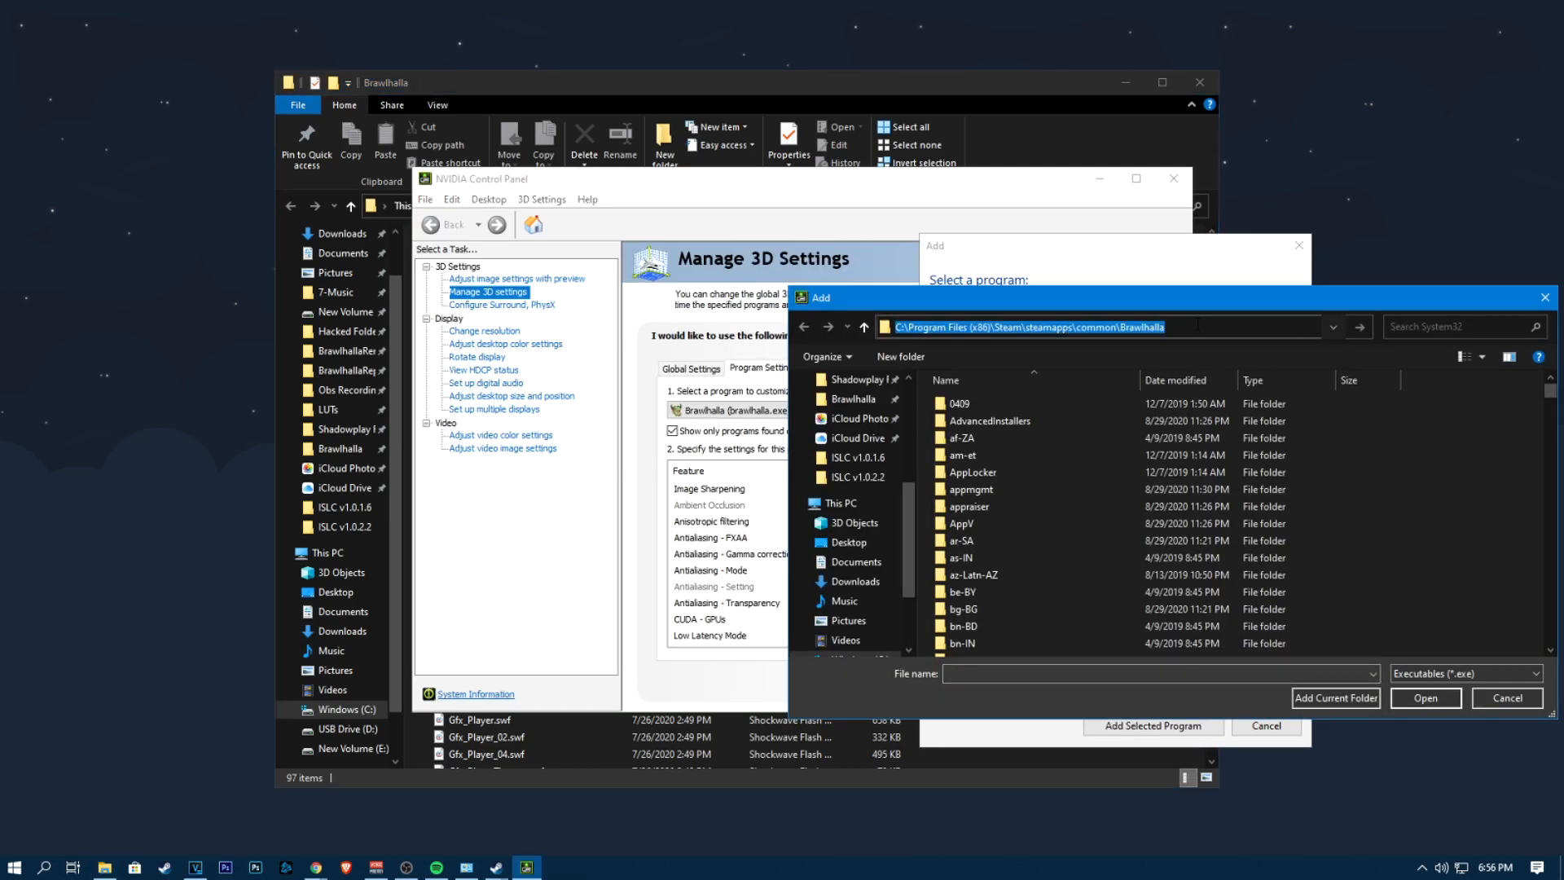
{"action": "left_click", "coordinate": [1026, 575]}
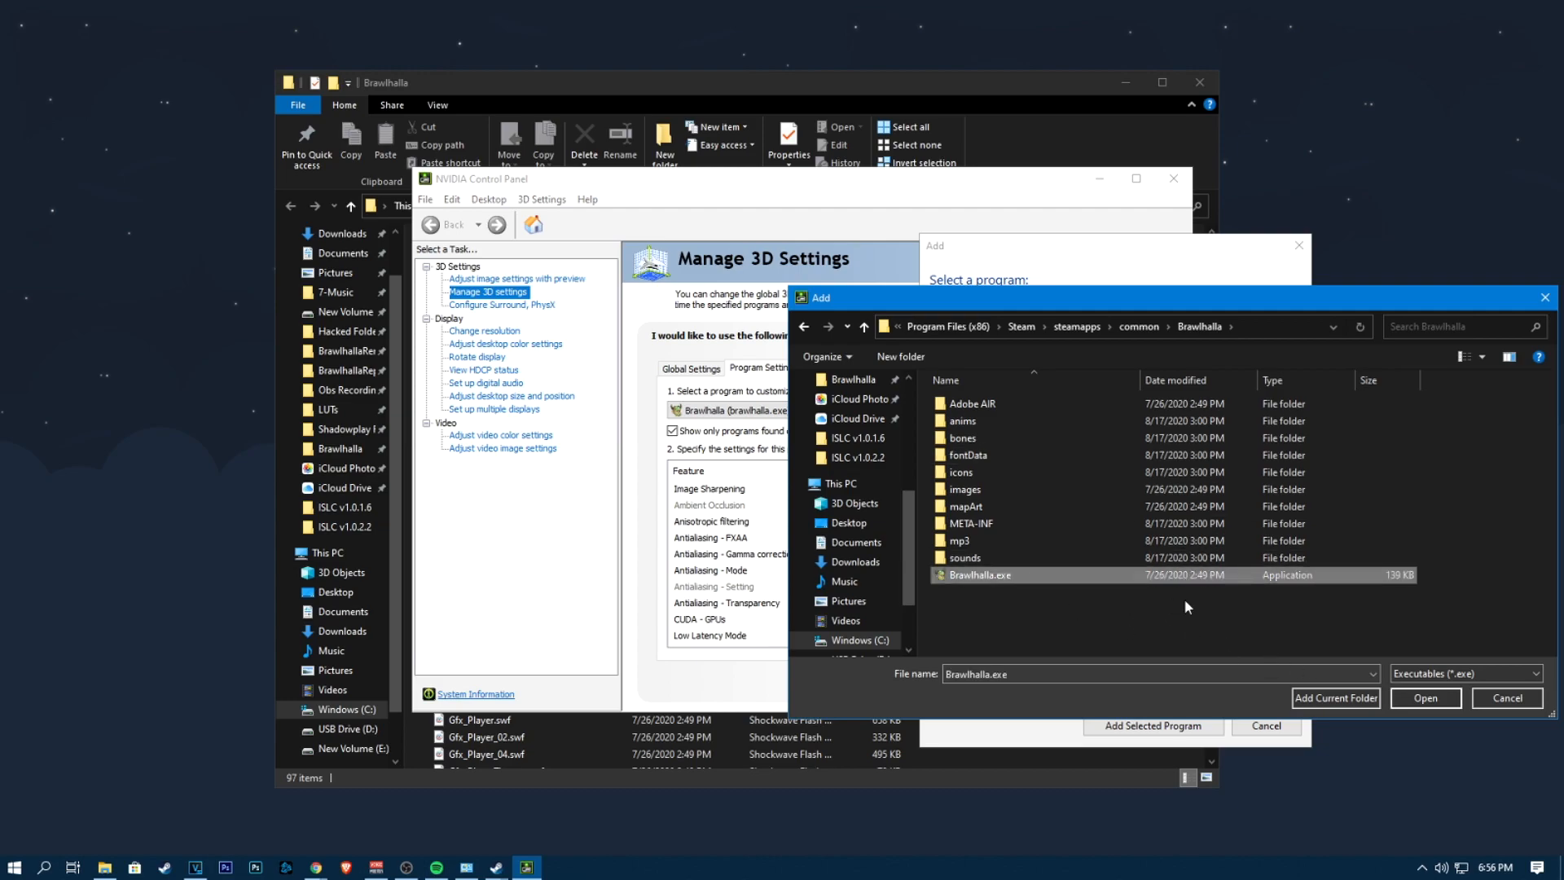
{"action": "left_click", "coordinate": [1401, 698]}
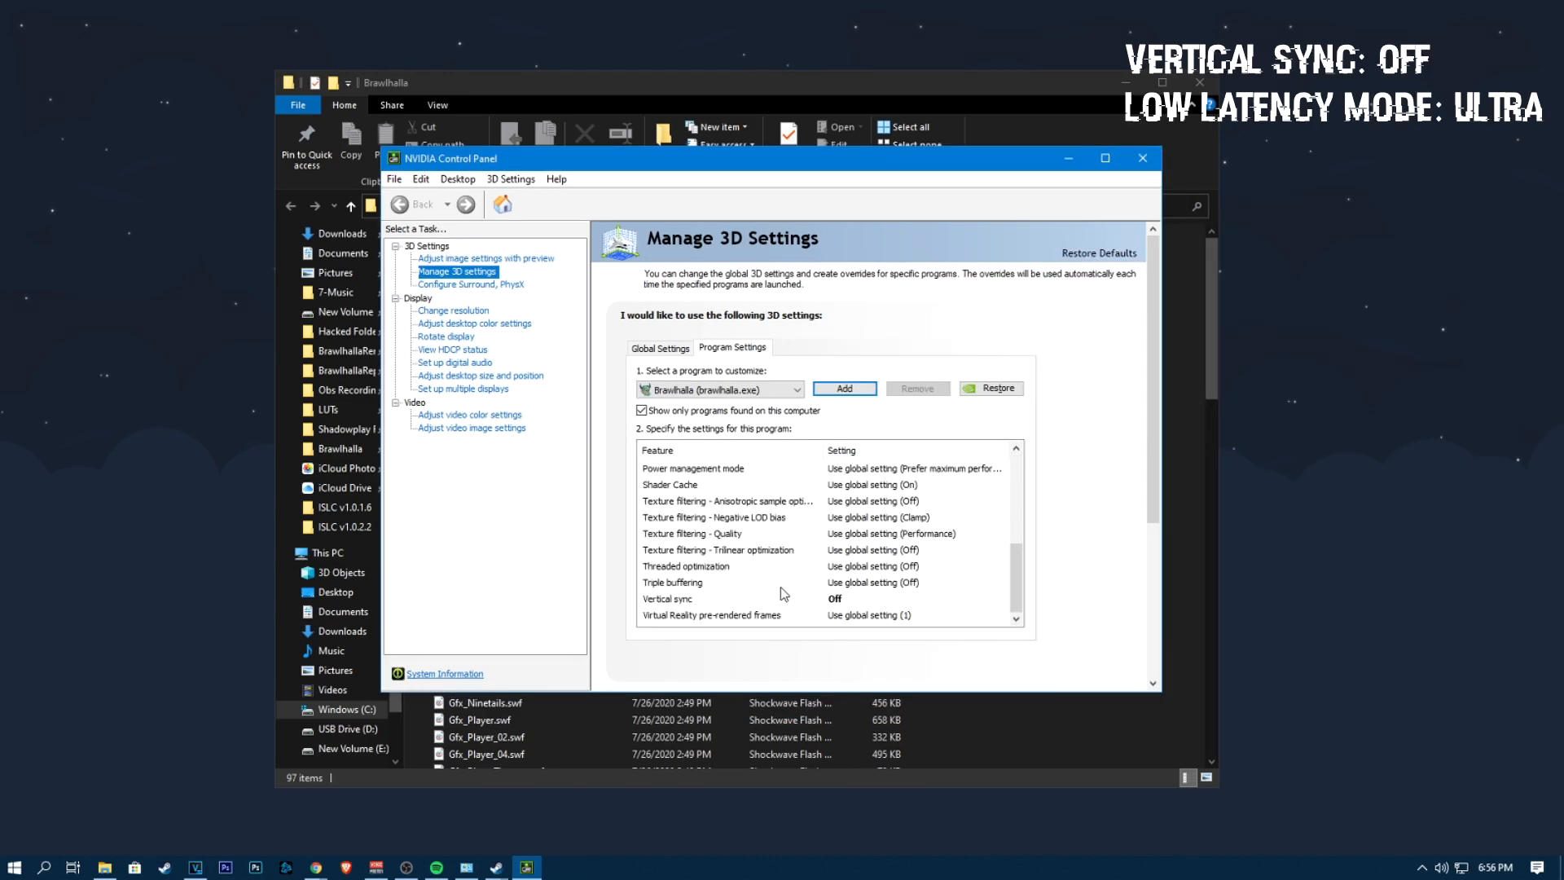
- Set Vertical sync to Off in Brawlhalla's 3D program settings
{"action": "left_click", "coordinate": [672, 603]}
{"action": "left_click", "coordinate": [847, 607]}
{"action": "left_click", "coordinate": [857, 645]}
- Set Low Latency Mode to Off in Brawlhalla's 3D program settings
{"action": "scroll", "coordinate": [859, 586], "scroll_direction": "up", "scroll_amount": 5}
{"action": "scroll", "coordinate": [871, 571], "scroll_direction": "down", "scroll_amount": 2}
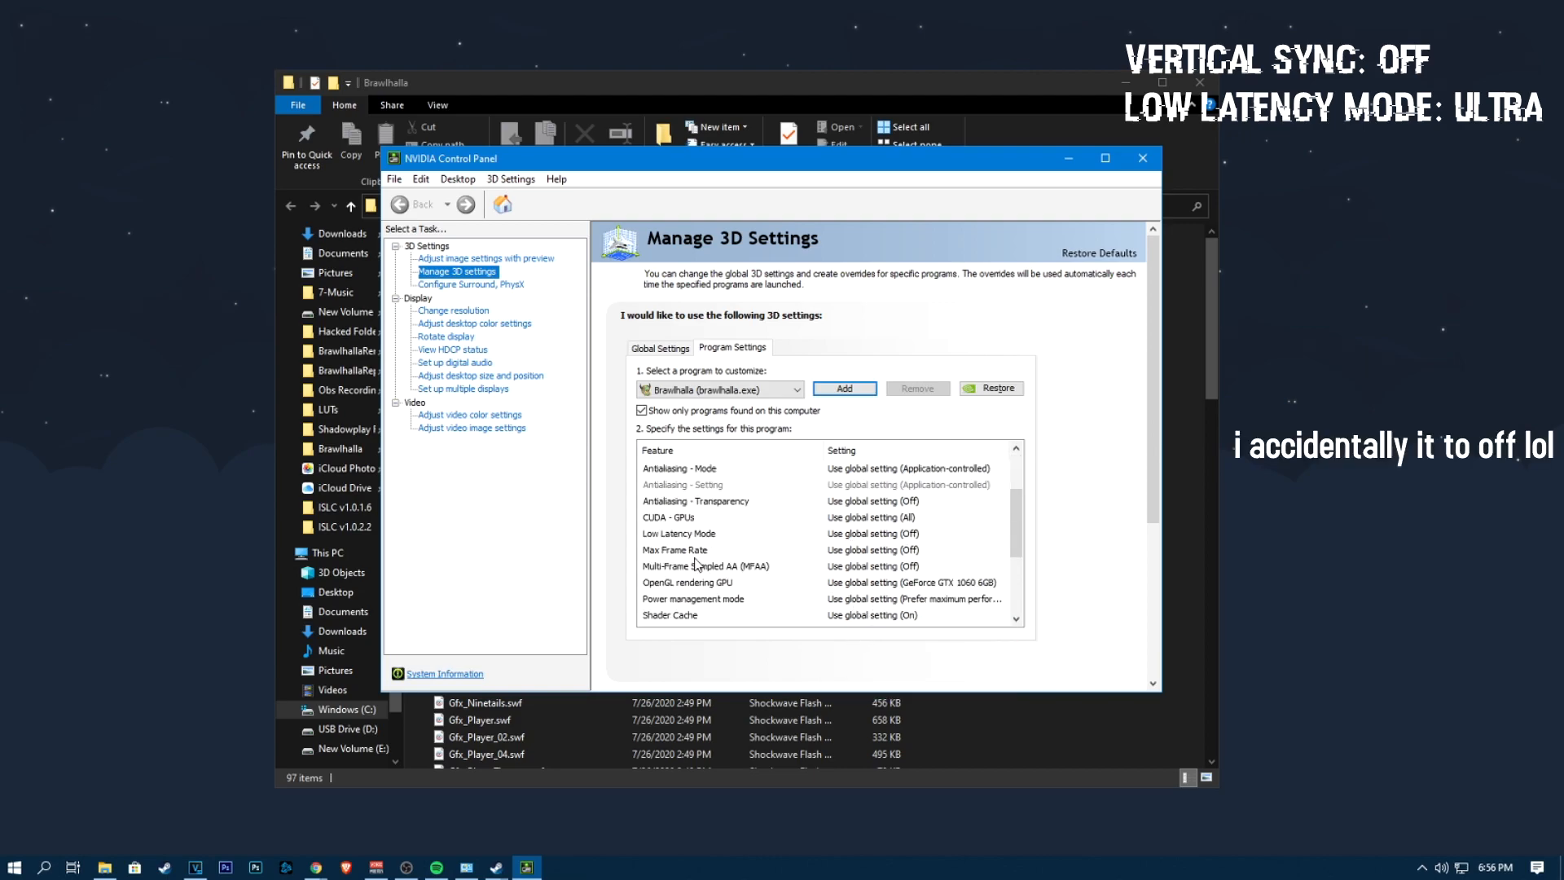
{"action": "left_click", "coordinate": [890, 534]}
{"action": "left_click", "coordinate": [889, 534]}
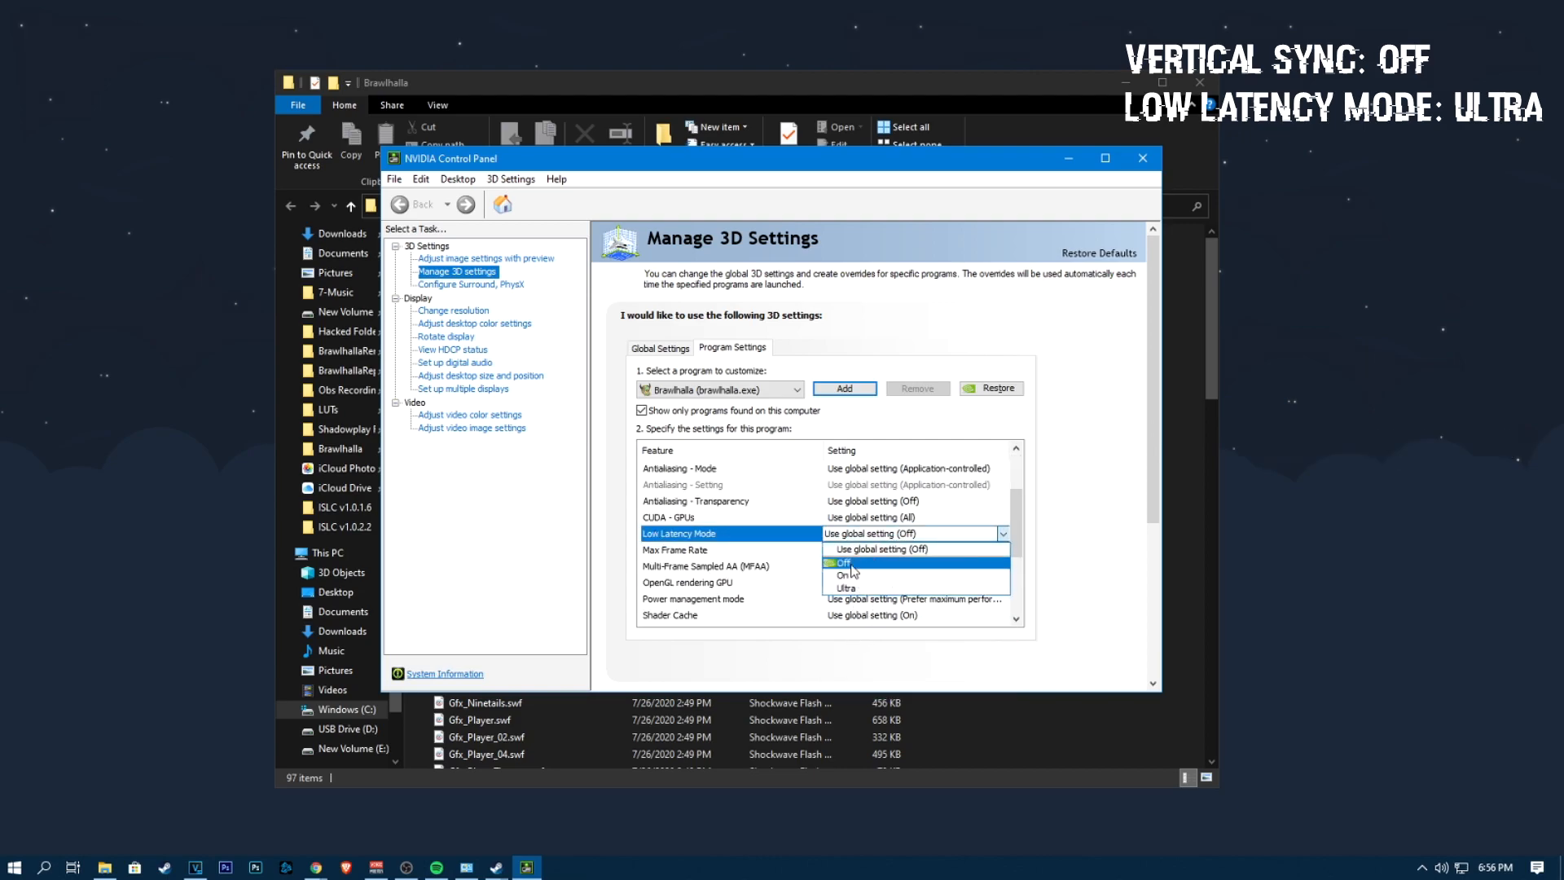
{"action": "left_click", "coordinate": [847, 560]}
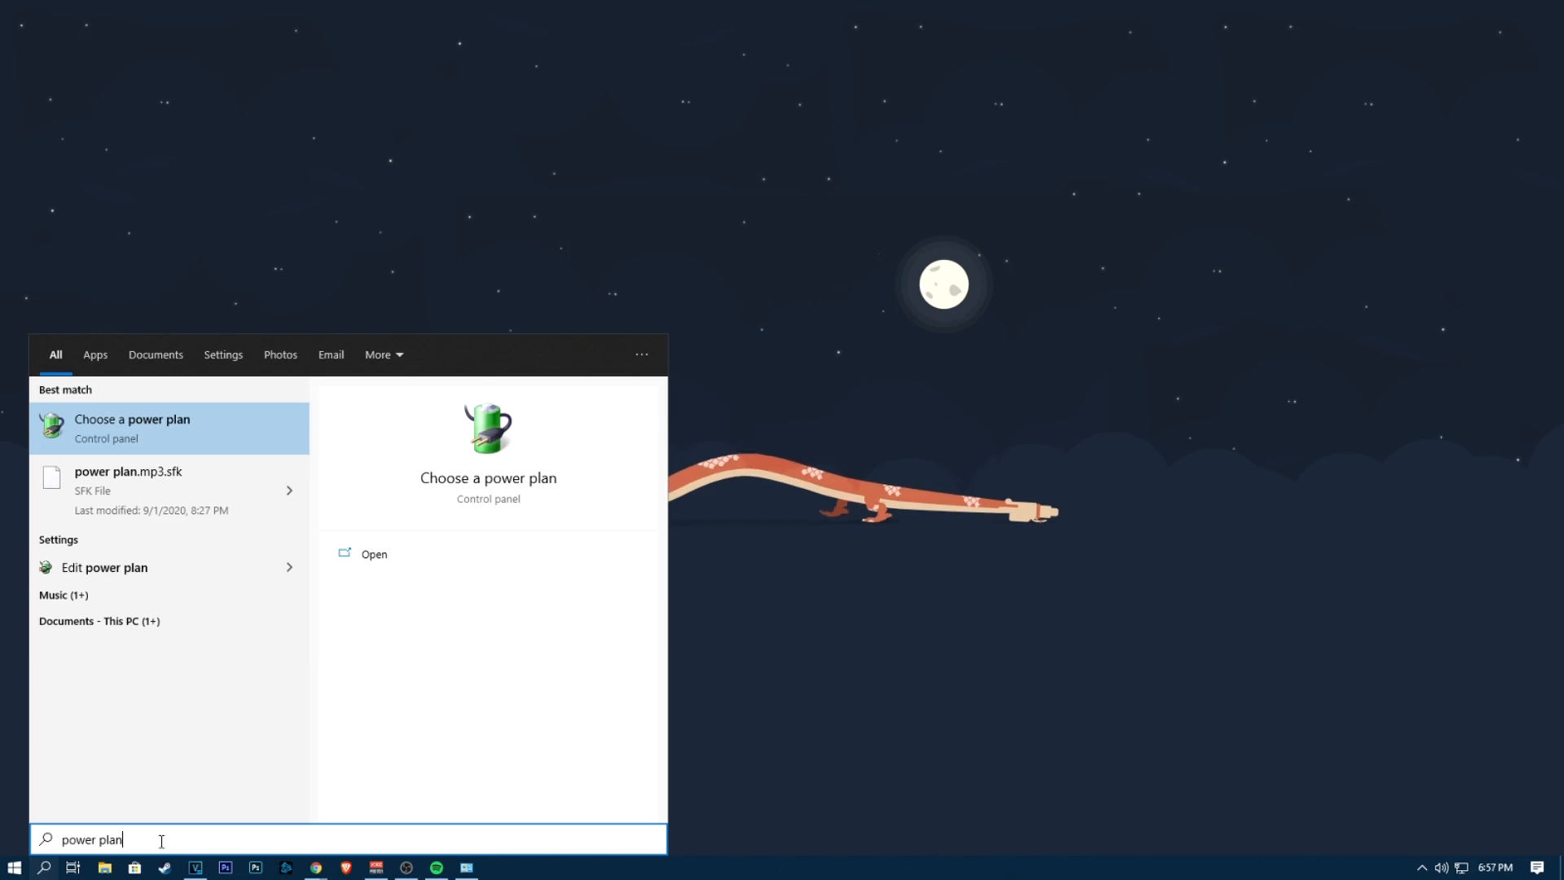
- Open the Choose a power plan settings to view the available plans, and minimize the window
{"action": "left_click", "coordinate": [79, 430]}
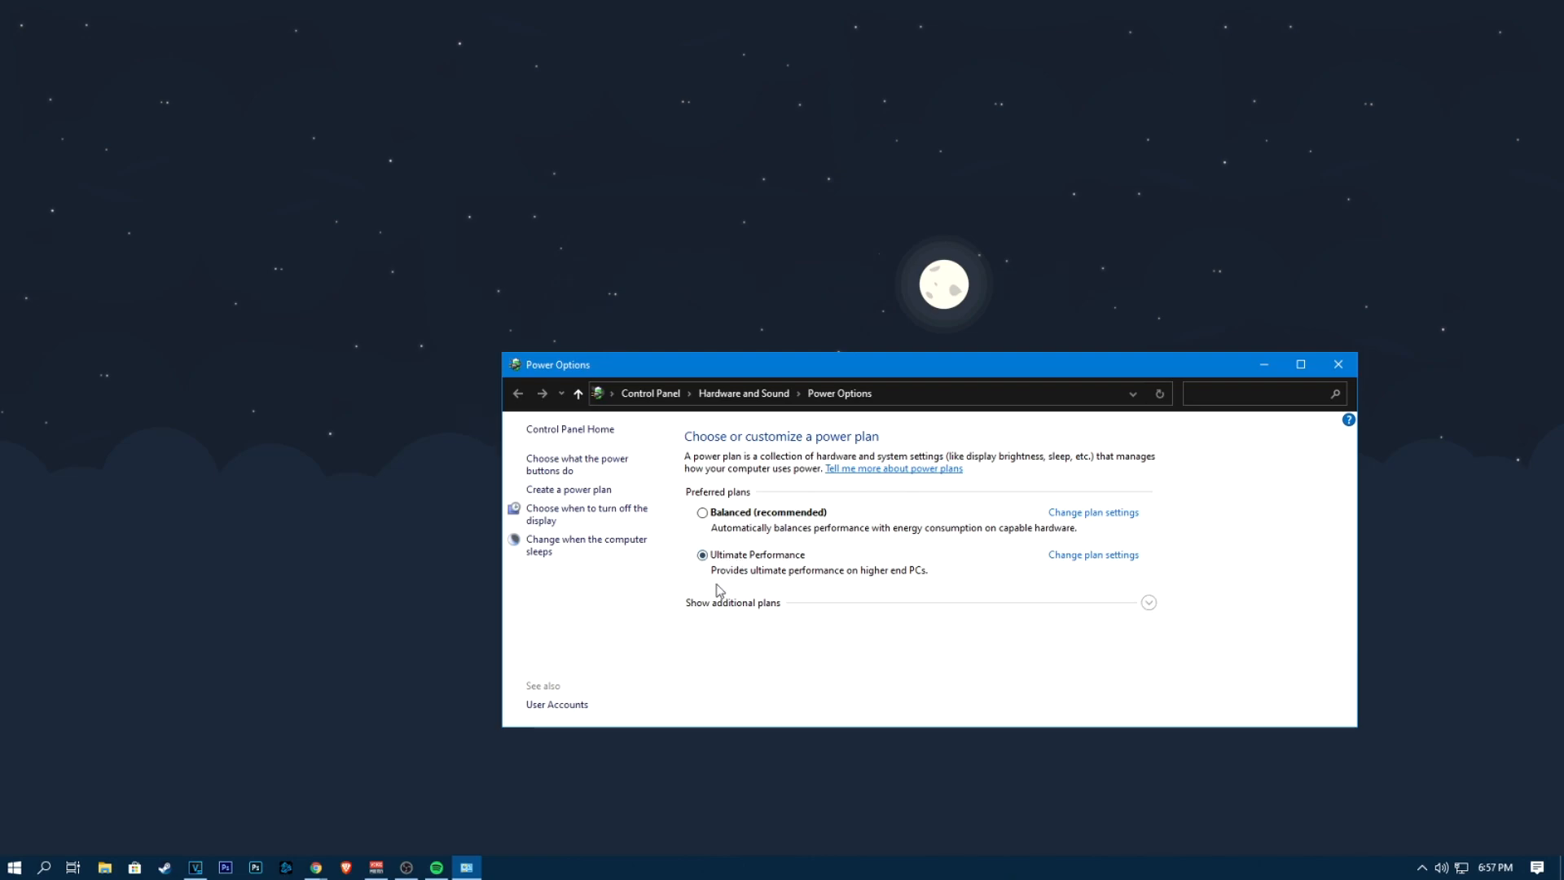
{"action": "left_click", "coordinate": [1264, 365]}
- Run powercfg -duplicatescheme e9a42b02-d5df-448d-aa00-03f14749eb61 in an administrator Command Prompt and close it
{"action": "key", "text": "super"}
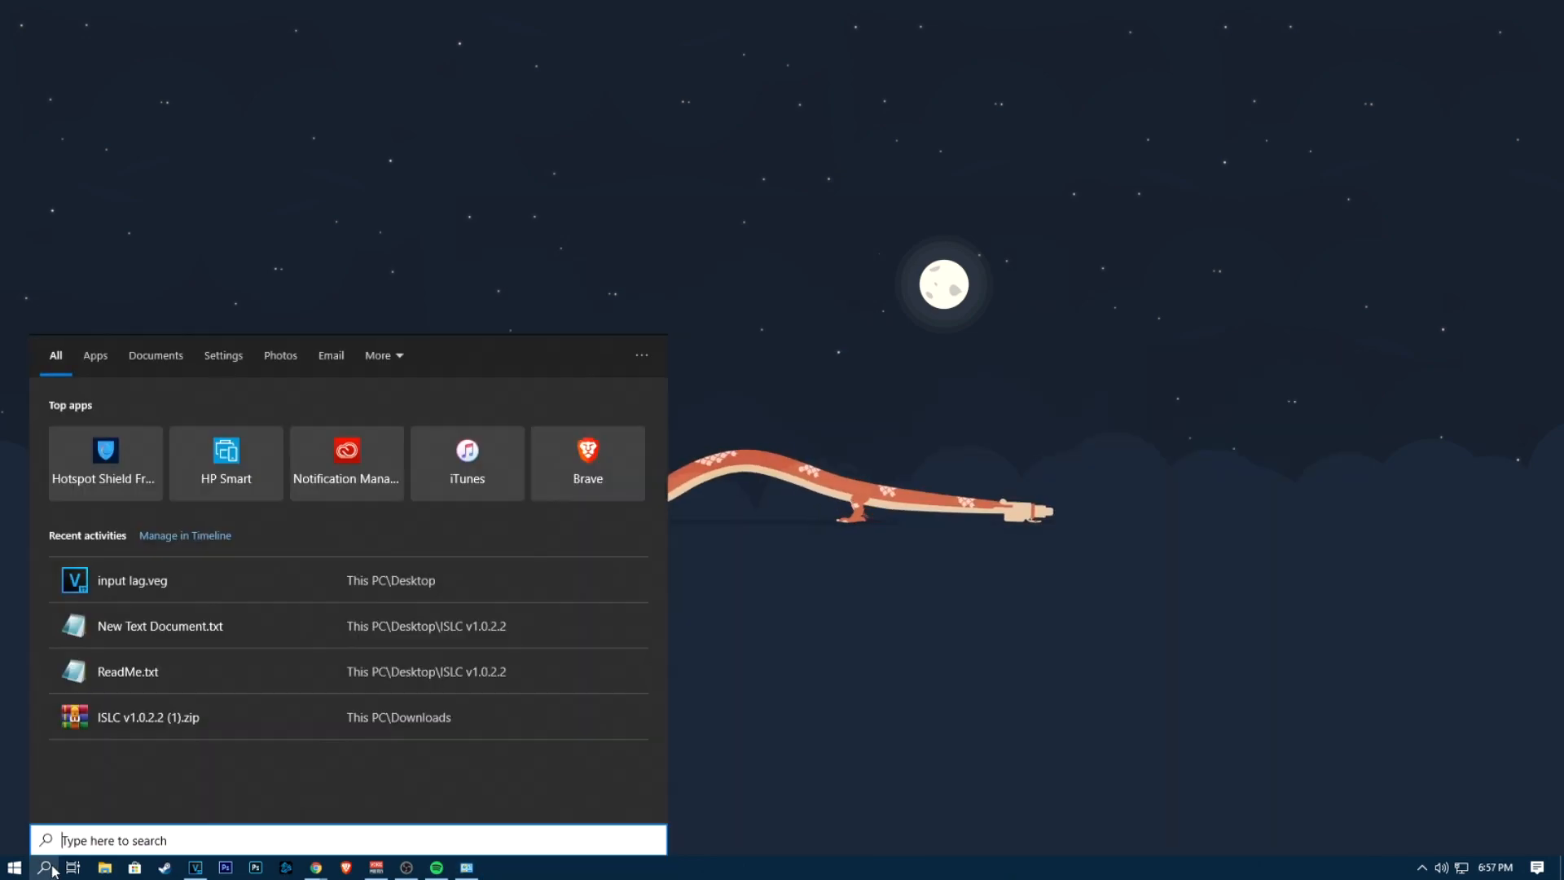
{"action": "type", "text": "cmd"}
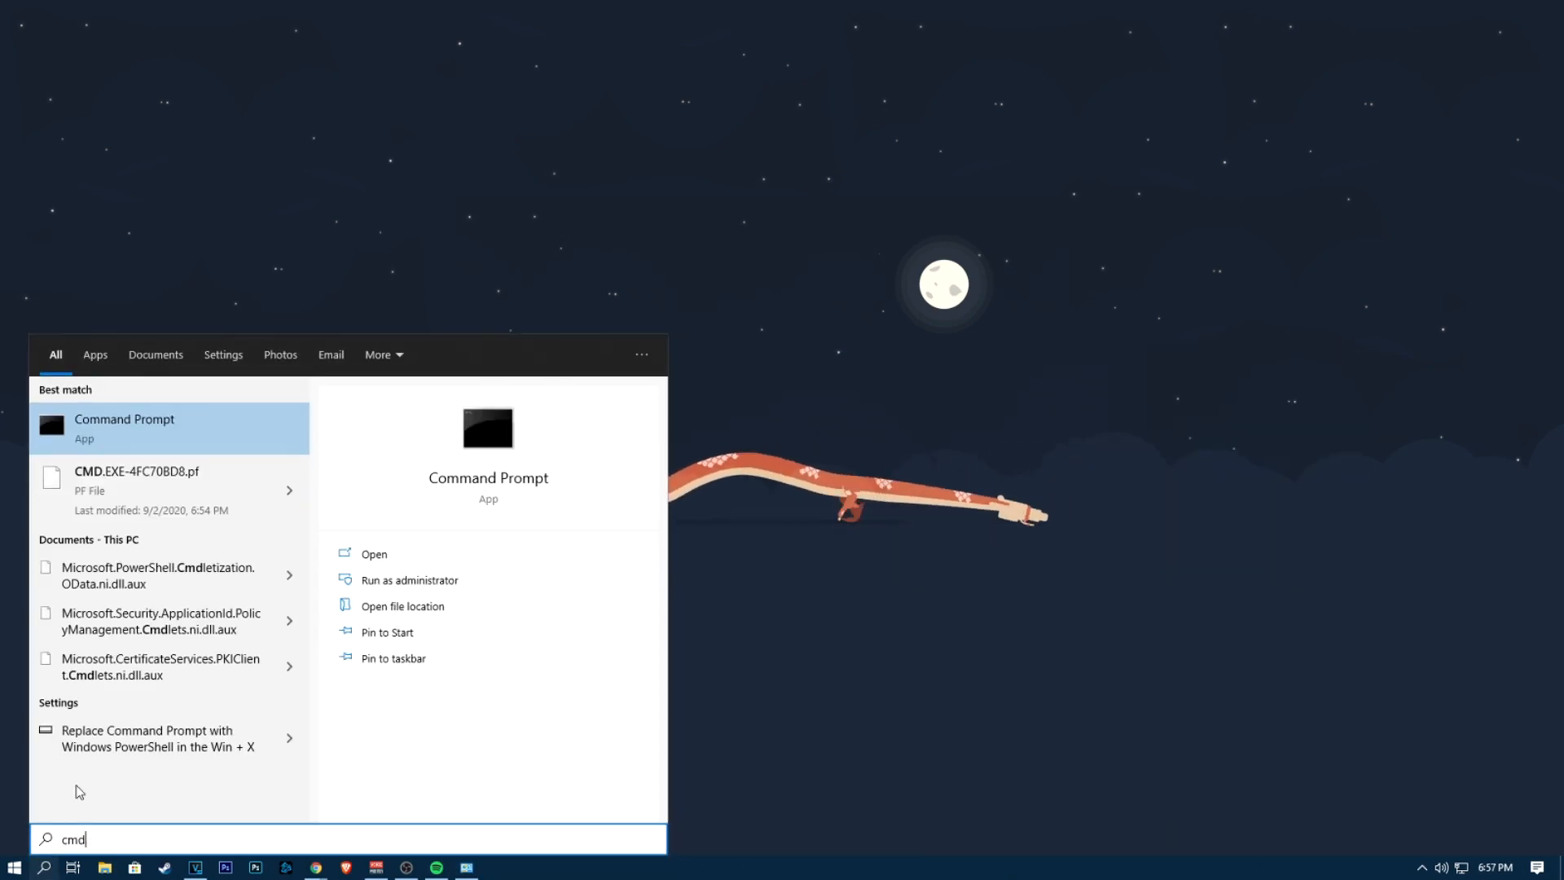
{"action": "right_click", "coordinate": [213, 422]}
{"action": "left_click", "coordinate": [292, 447]}
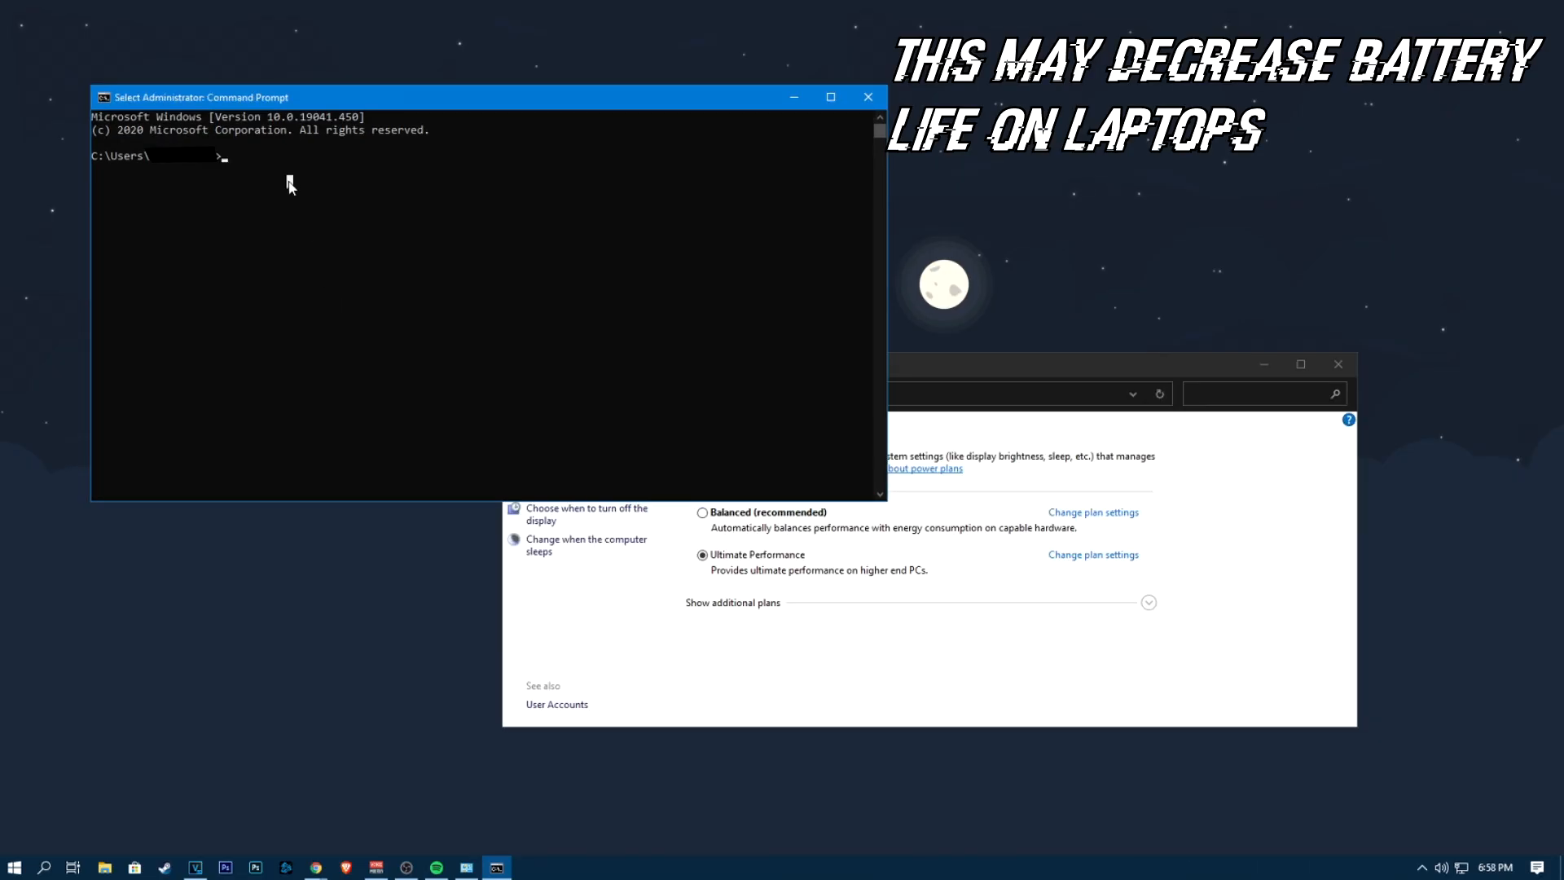
{"action": "right_click", "coordinate": [290, 185]}
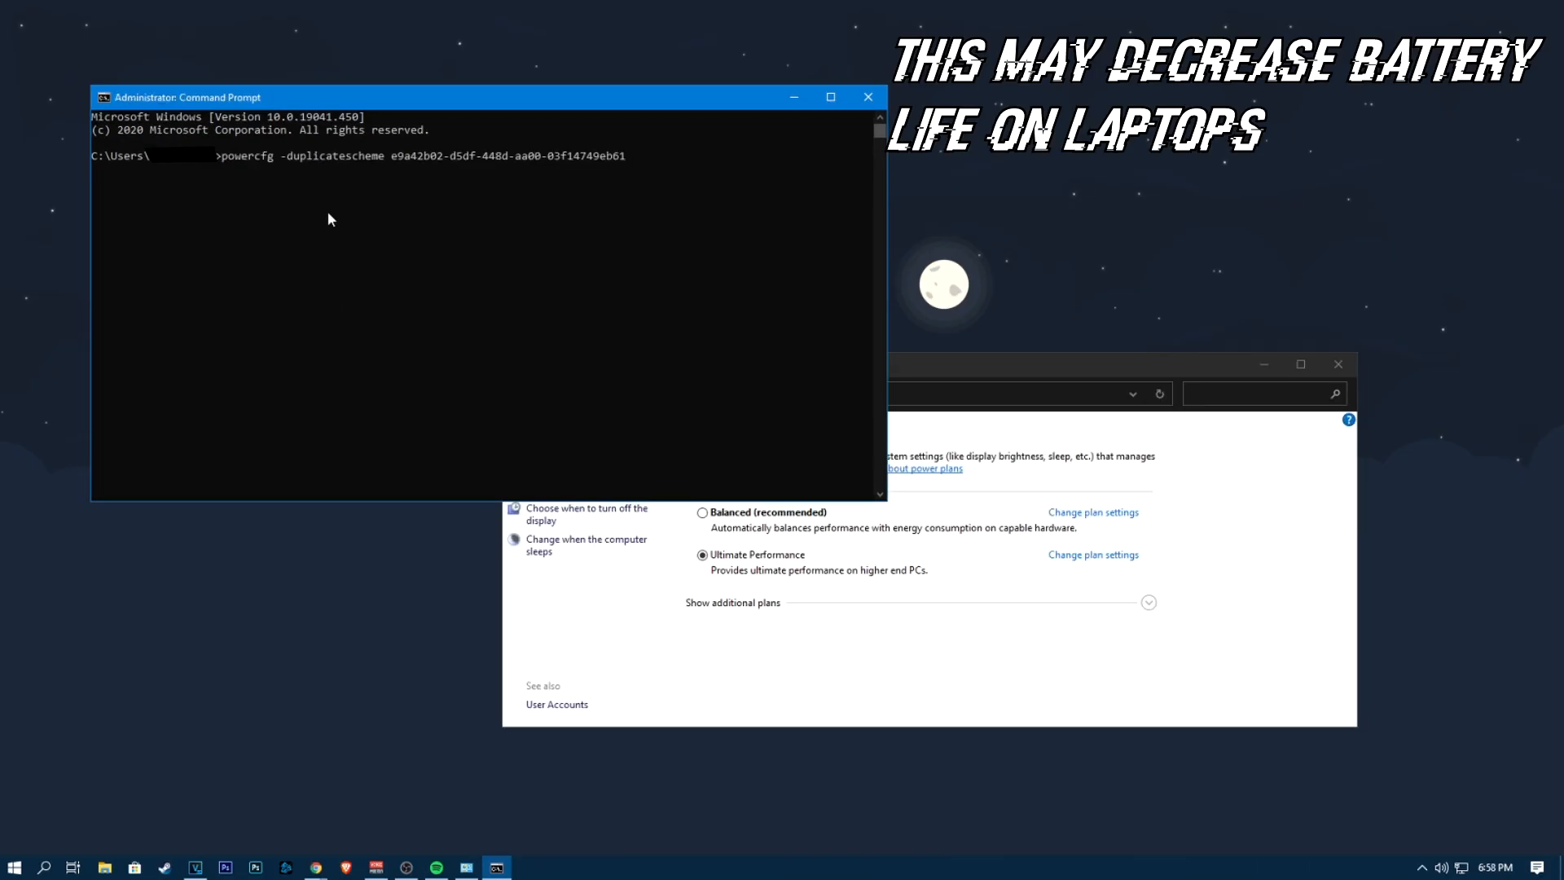
{"action": "key", "text": "Return"}
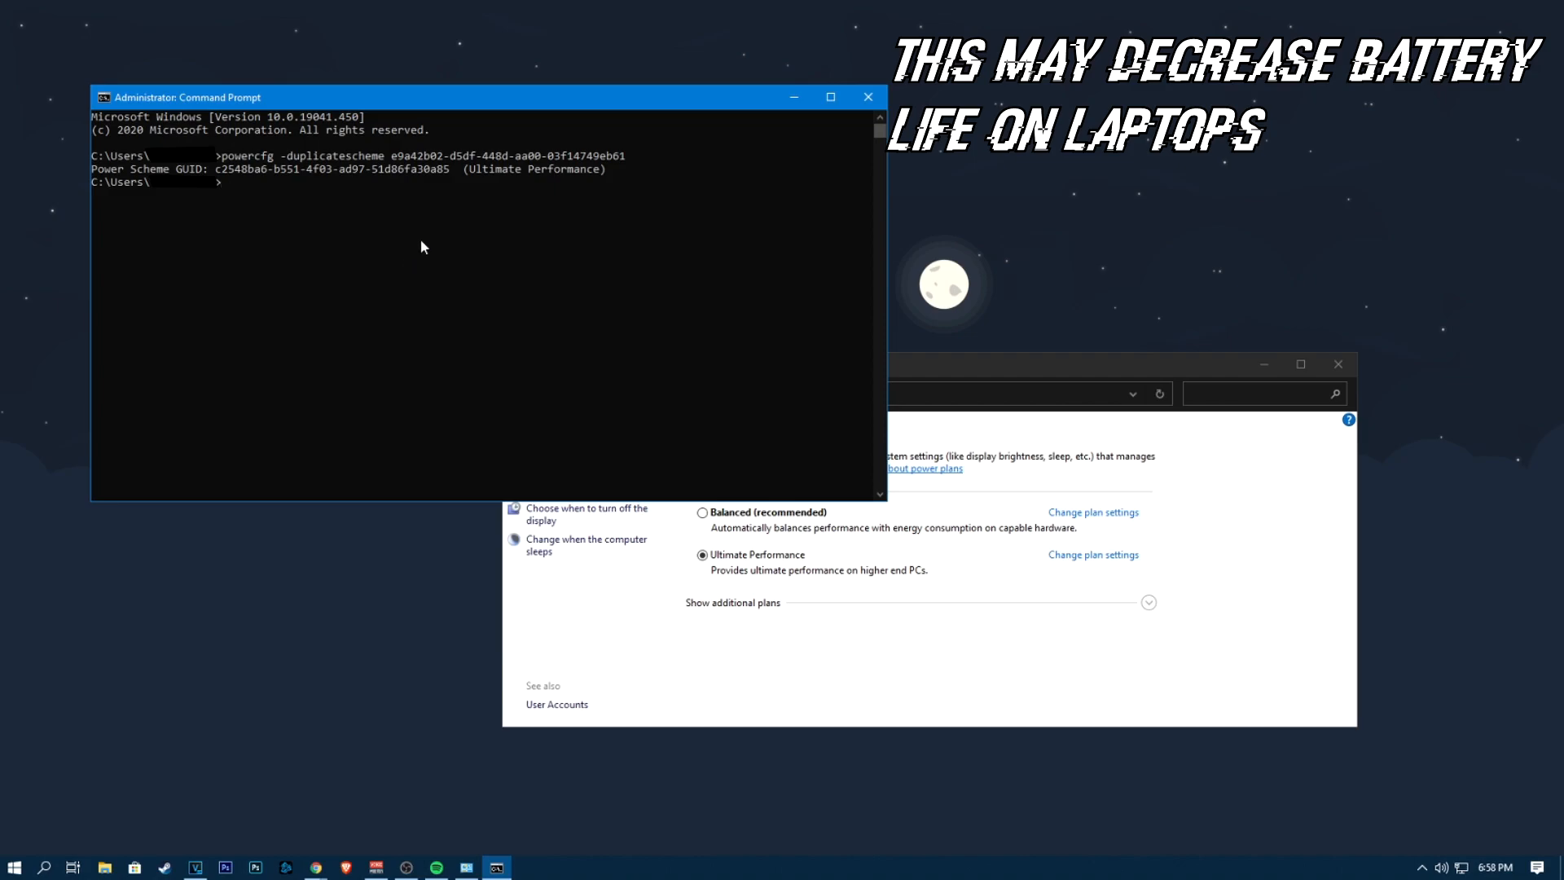
{"action": "left_click_drag", "start_coordinate": [450, 169], "coordinate": [623, 173]}
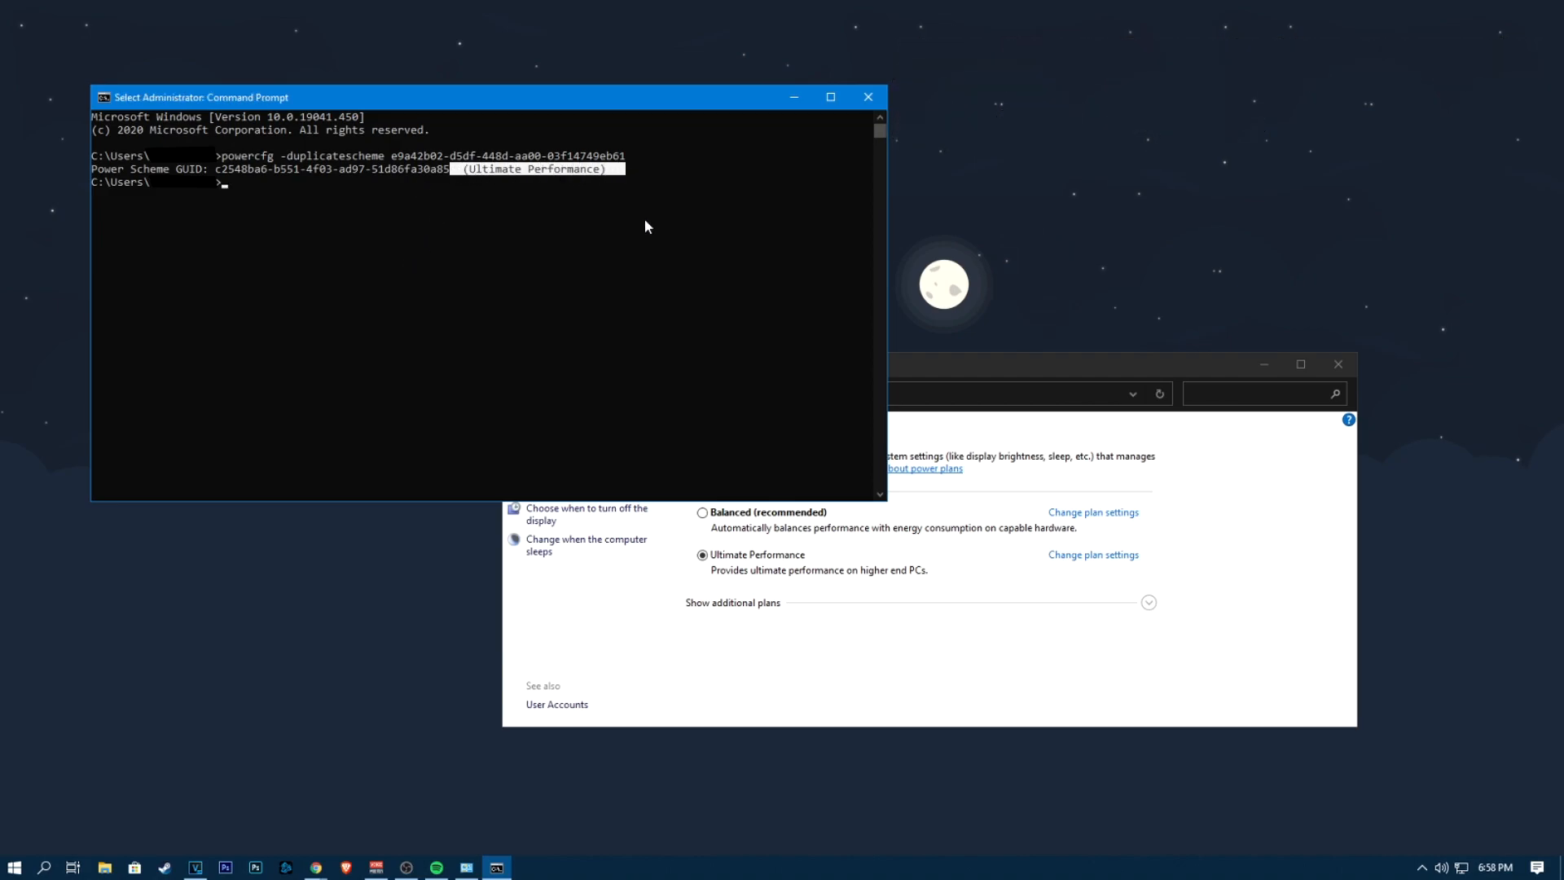
{"action": "left_click", "coordinate": [643, 219]}
{"action": "left_click", "coordinate": [869, 99]}
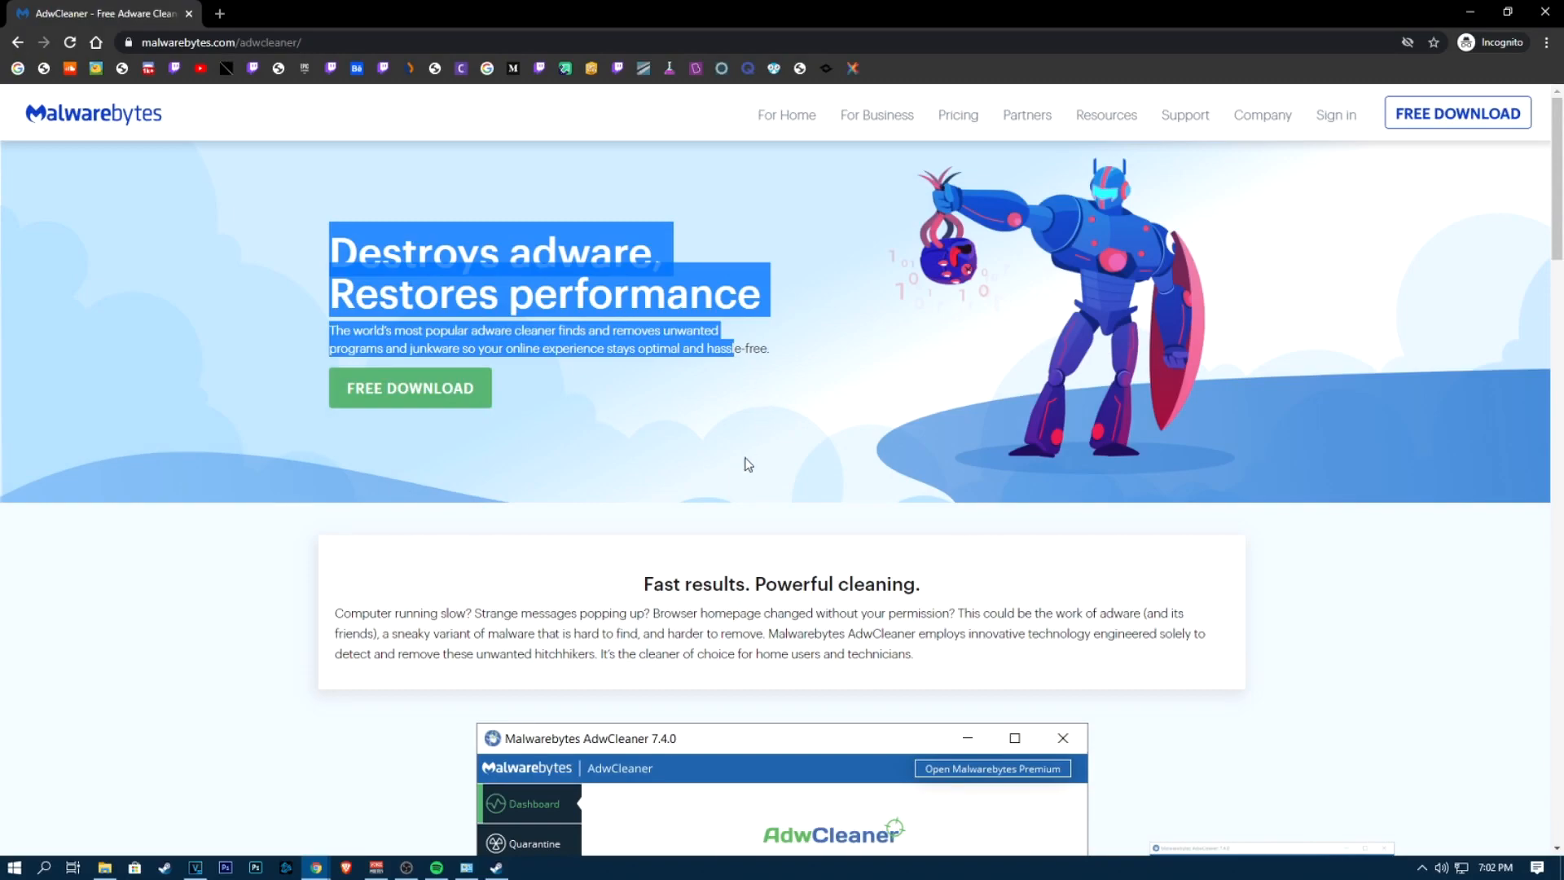
- Examine the Malwarebytes AdwCleaner page, especially its section on what the cleaner does
{"action": "left_click", "coordinate": [740, 480]}
{"action": "scroll", "coordinate": [500, 751], "scroll_direction": "down", "scroll_amount": 3}
{"action": "scroll", "coordinate": [500, 756], "scroll_direction": "down", "scroll_amount": 10}
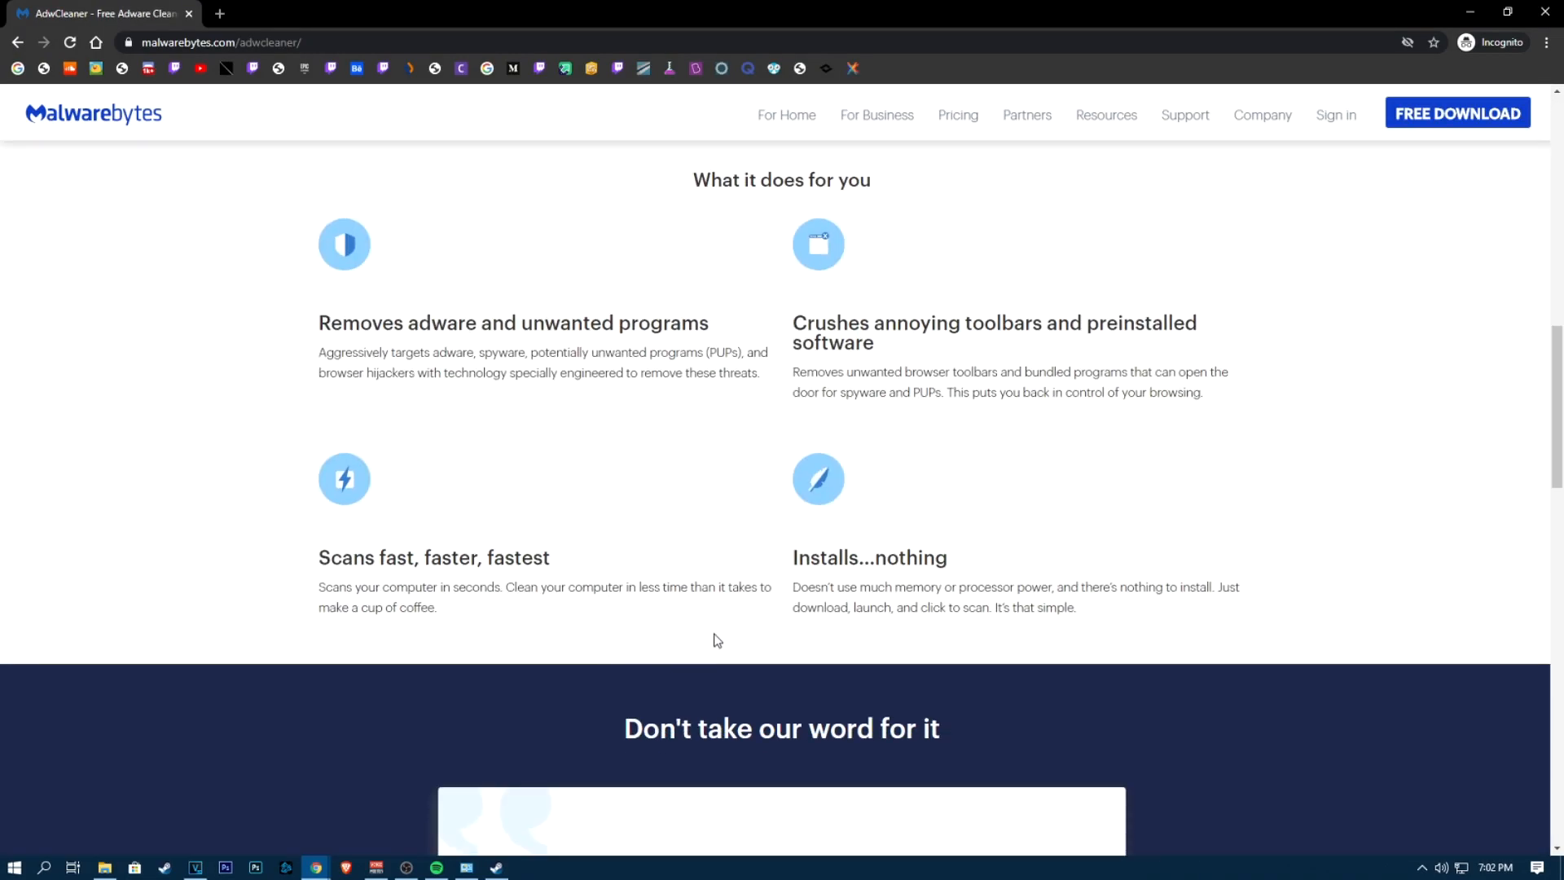
{"action": "left_click_drag", "start_coordinate": [789, 372], "coordinate": [936, 393]}
{"action": "scroll", "coordinate": [962, 486], "scroll_direction": "down", "scroll_amount": 2}
{"action": "scroll", "coordinate": [960, 486], "scroll_direction": "up", "scroll_amount": 2}
{"action": "left_click_drag", "start_coordinate": [326, 347], "coordinate": [775, 373]}
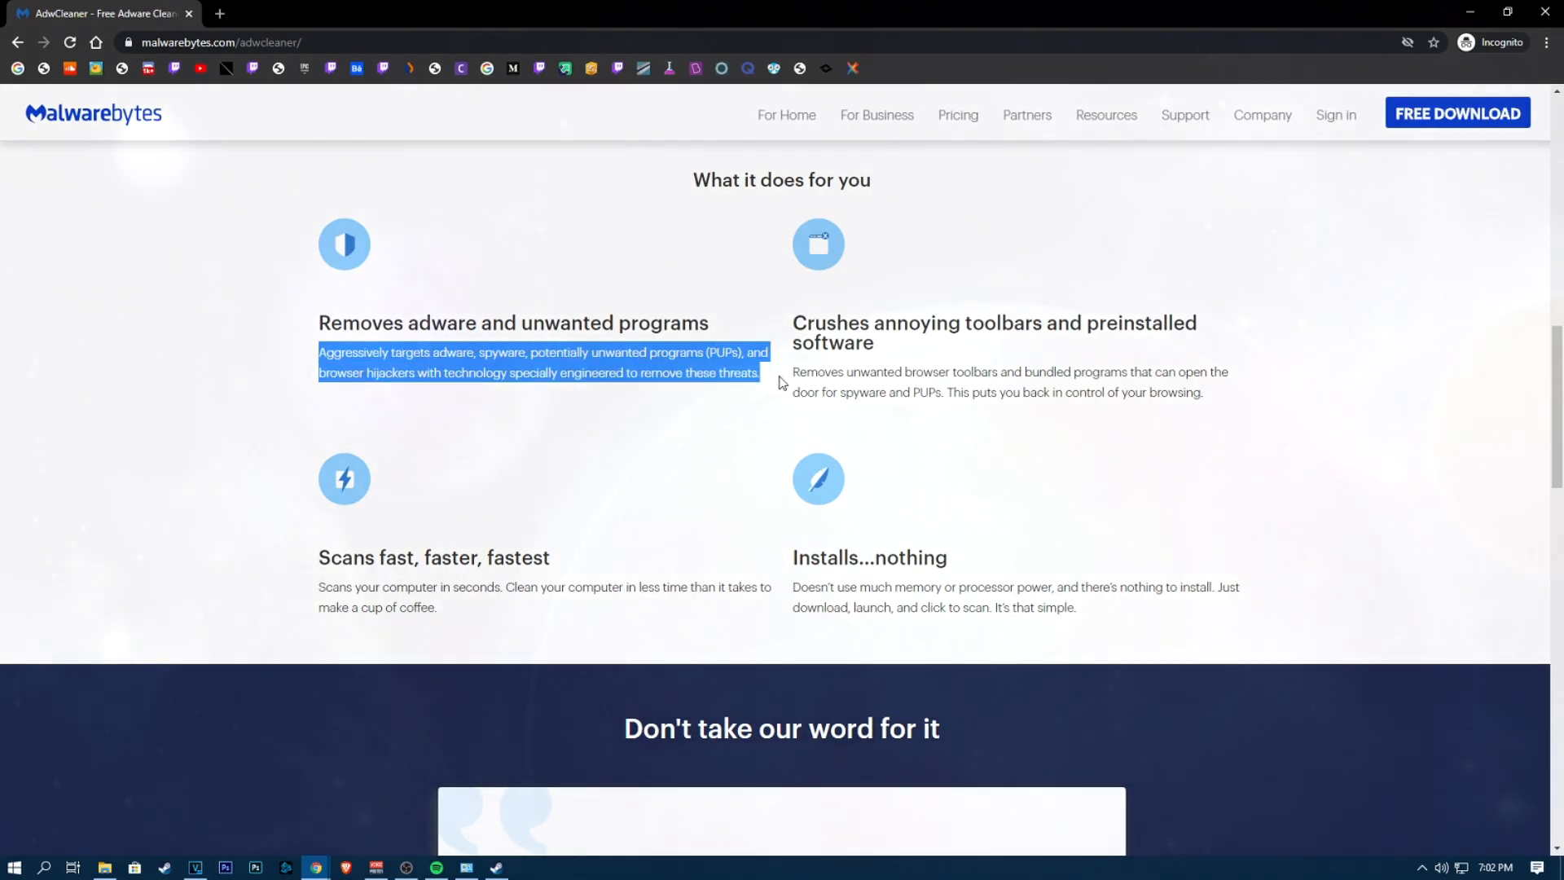